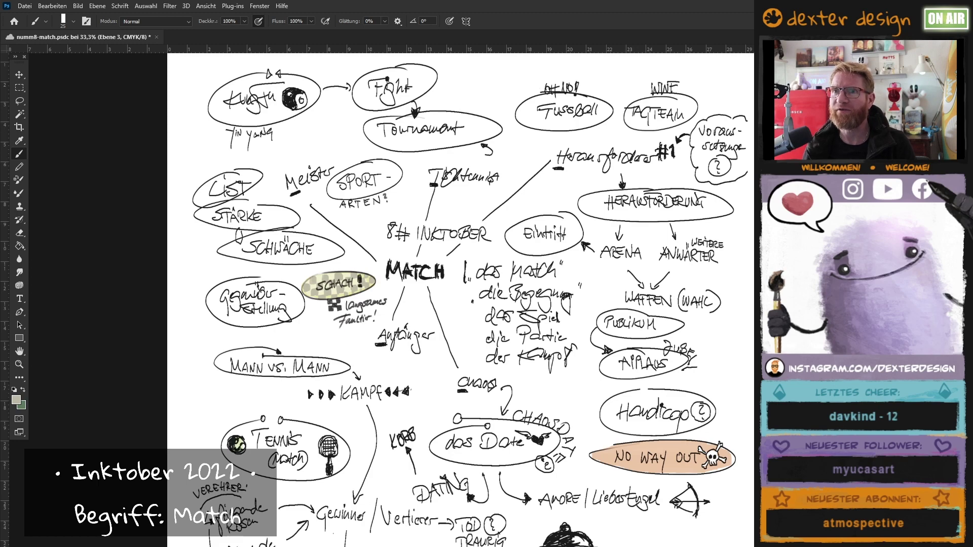
Zoom in around the SCHACH note, zoom back out, and pan to the lower mind-map branches.
key(z)
click(360, 308)
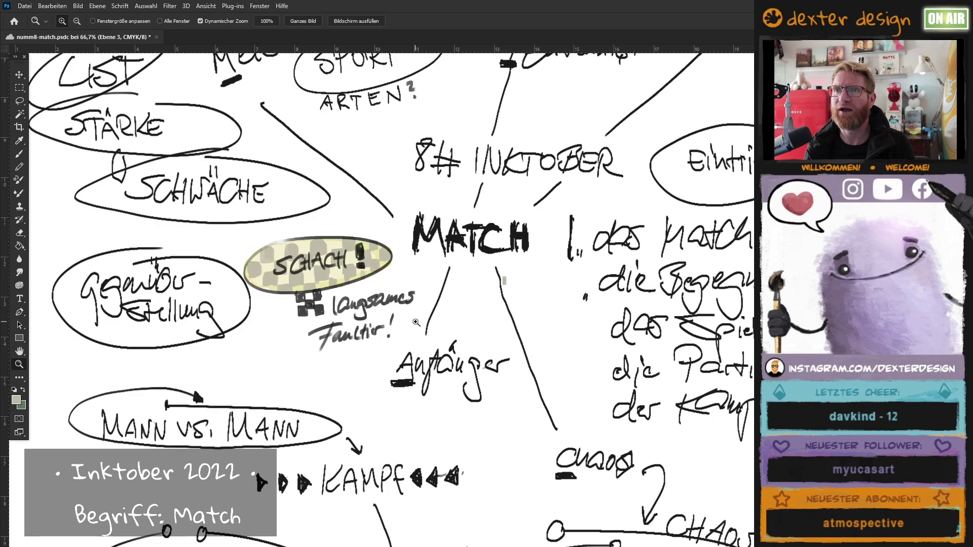
alt+click(469, 324)
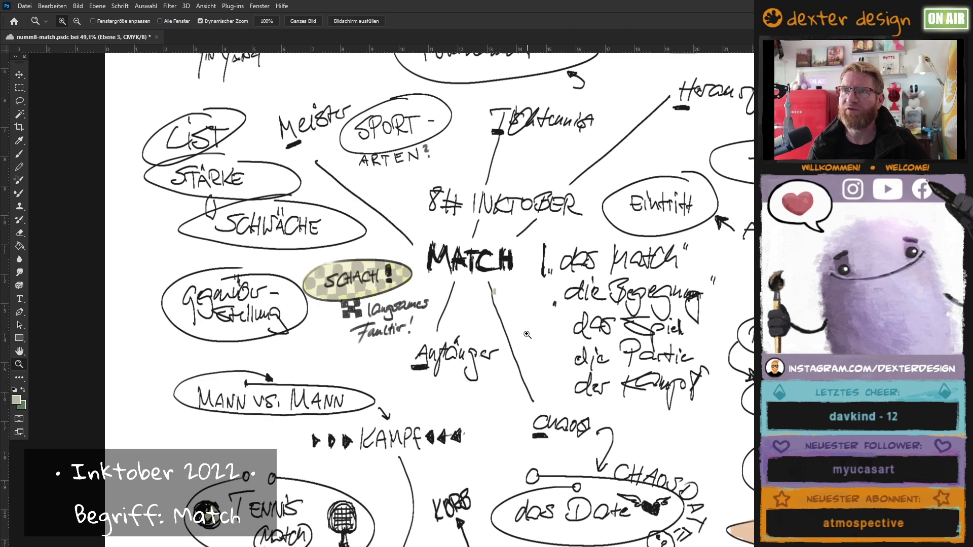
mouse_move(529, 339)
mouse_down()
mouse_move(456, 344)
mouse_move(446, 362)
mouse_up()
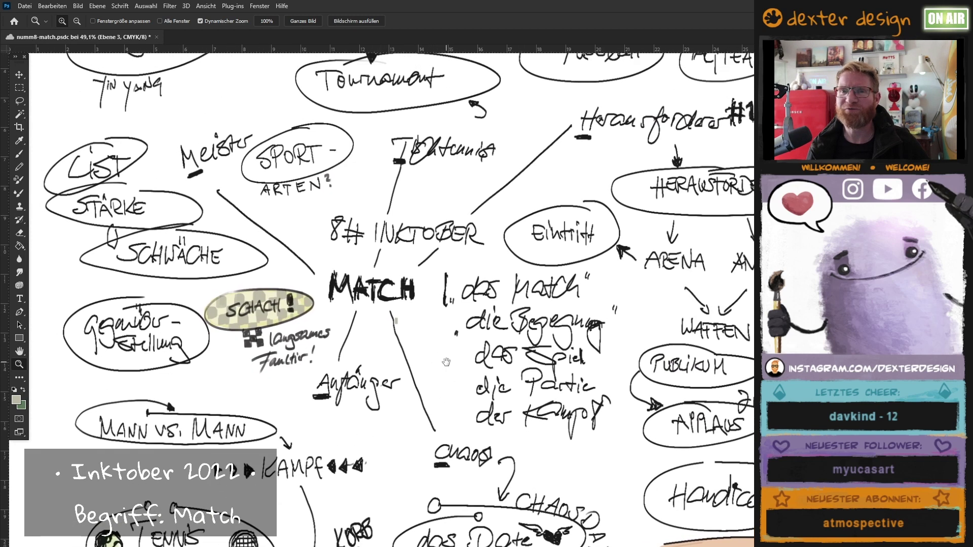
drag(453, 364, 434, 251)
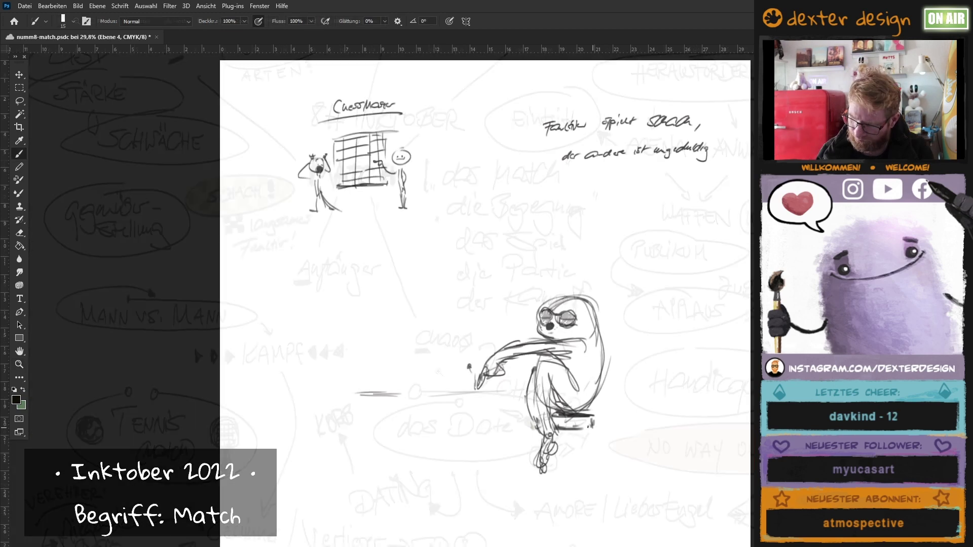
Draw the tabletop edges and re-stroke the sloth's stool seat.
drag(372, 394, 504, 392)
drag(506, 406, 371, 410)
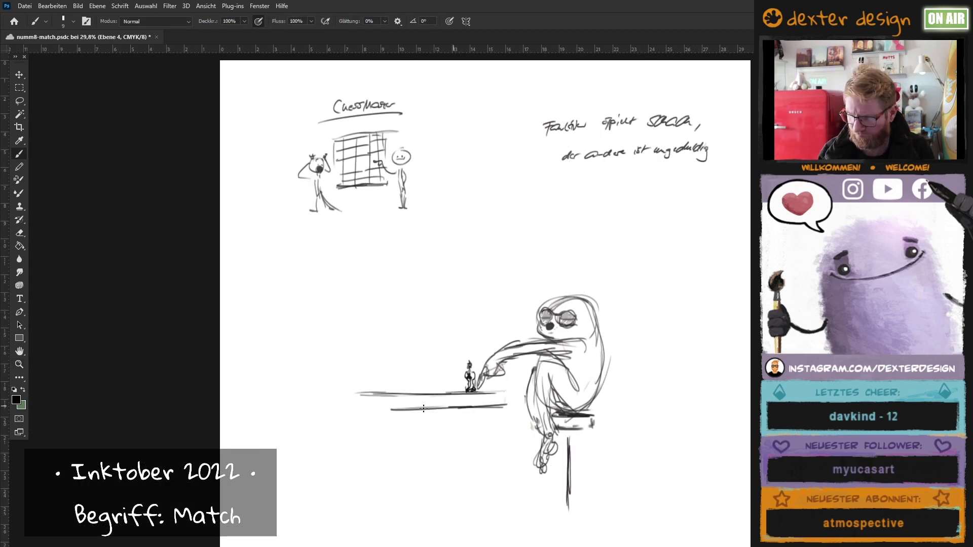
mouse_move(456, 408)
mouse_down()
mouse_move(370, 410)
mouse_move(441, 409)
mouse_up()
drag(505, 391, 506, 407)
drag(591, 411, 551, 411)
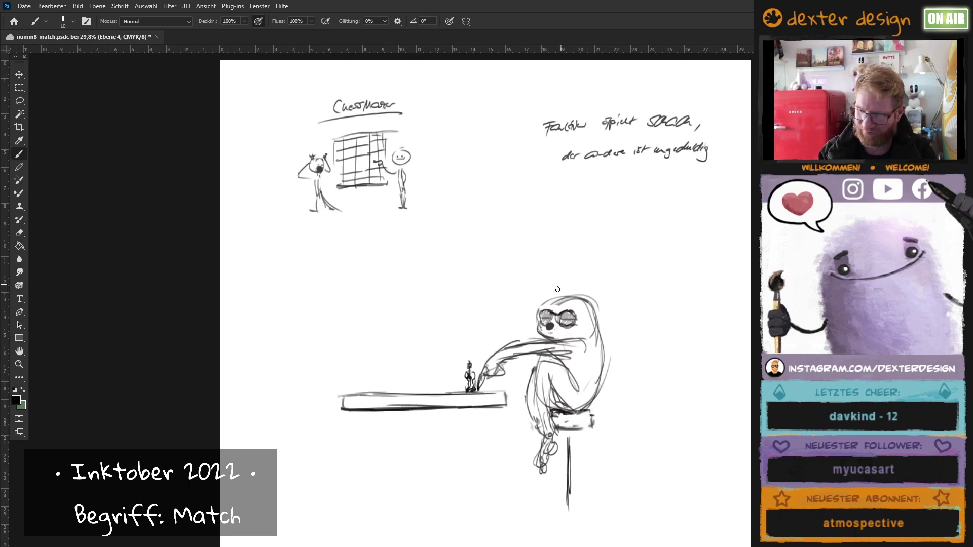
Draw the pedestal table leg, the stool leg and the sloth's clawed foot.
drag(370, 407, 474, 405)
drag(420, 410, 430, 543)
drag(494, 405, 438, 411)
drag(392, 413, 355, 413)
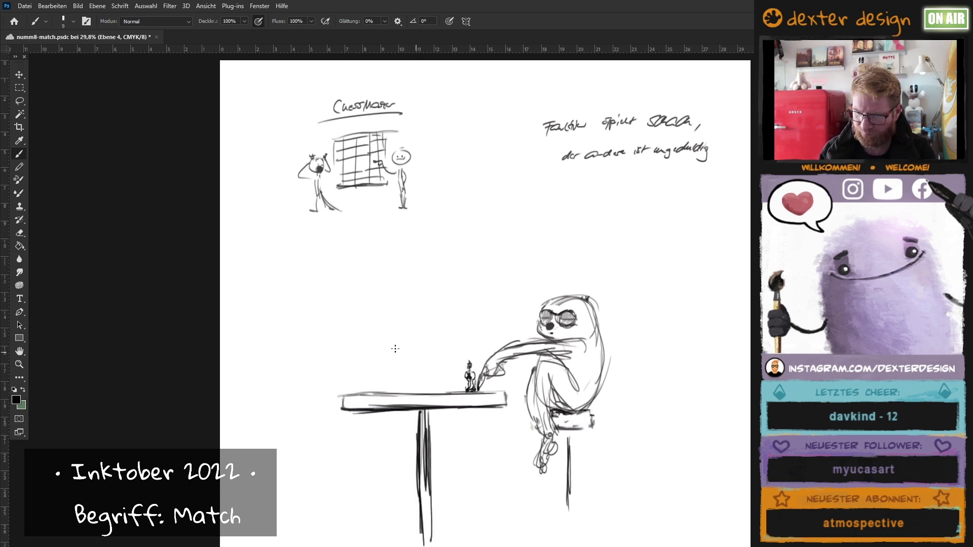
drag(568, 430, 571, 447)
drag(593, 456, 583, 471)
drag(575, 409, 588, 464)
drag(604, 445, 590, 476)
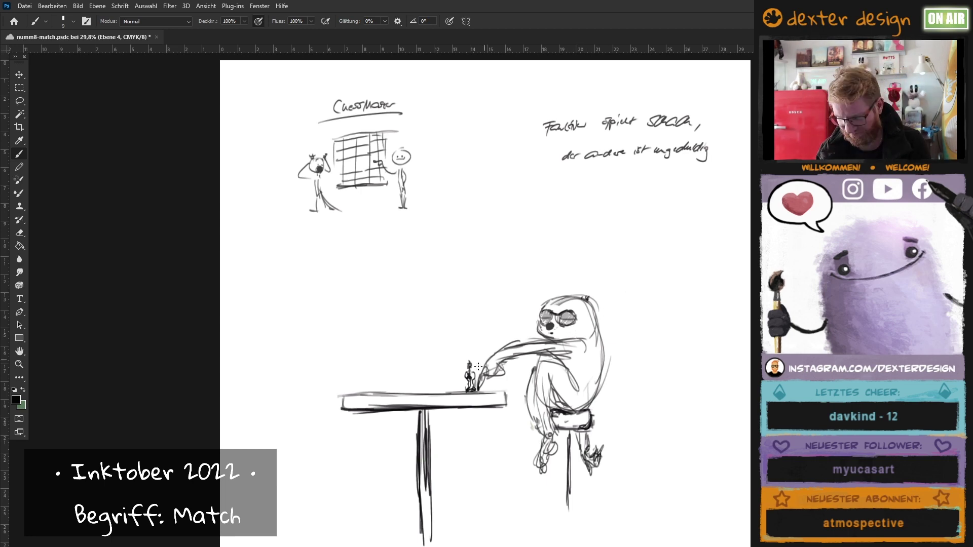
Sketch two chess pieces, set brush opacity to 68%, and start a round head left of the table.
drag(365, 390, 367, 383)
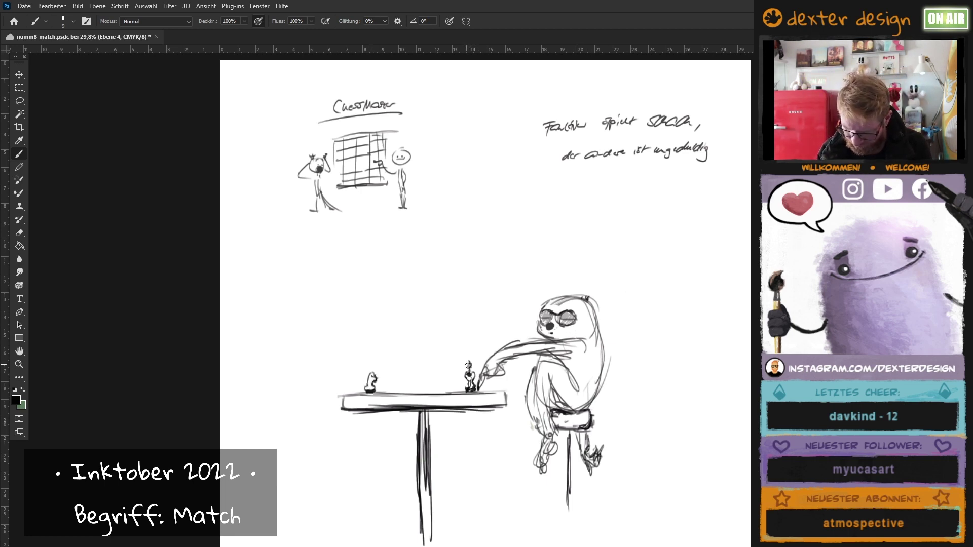
drag(469, 372, 471, 390)
key(6)
key(8)
drag(349, 401, 380, 377)
mouse_move(326, 334)
mouse_down()
mouse_move(329, 324)
mouse_move(365, 344)
mouse_up()
Sketch the opponent's head, bent body, arm and legs leaning on the table's left end.
drag(329, 314, 350, 348)
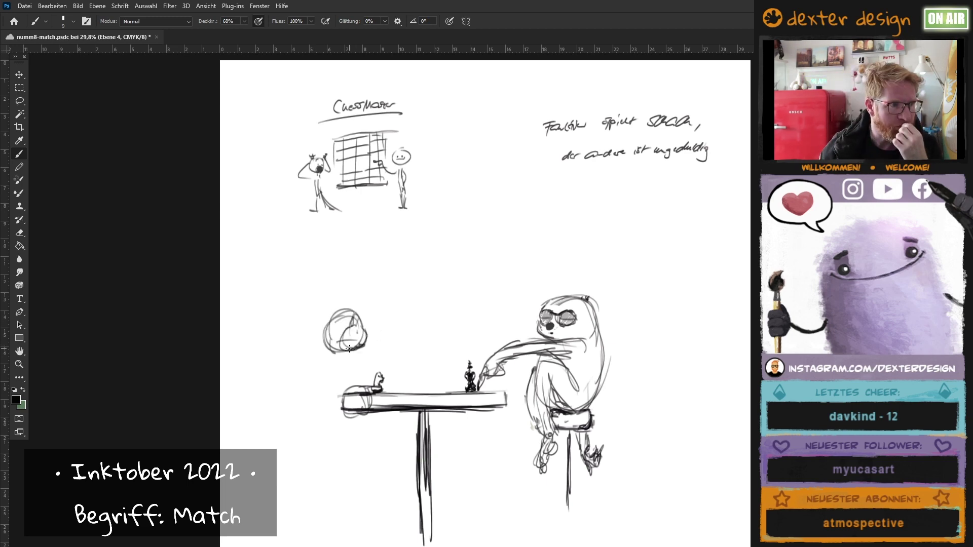
drag(317, 340, 344, 389)
mouse_move(349, 386)
mouse_down()
mouse_move(356, 344)
mouse_move(330, 375)
mouse_up()
mouse_move(315, 335)
mouse_down()
mouse_move(289, 385)
mouse_move(325, 446)
mouse_up()
drag(276, 418, 310, 428)
drag(337, 331, 314, 393)
drag(349, 360, 284, 413)
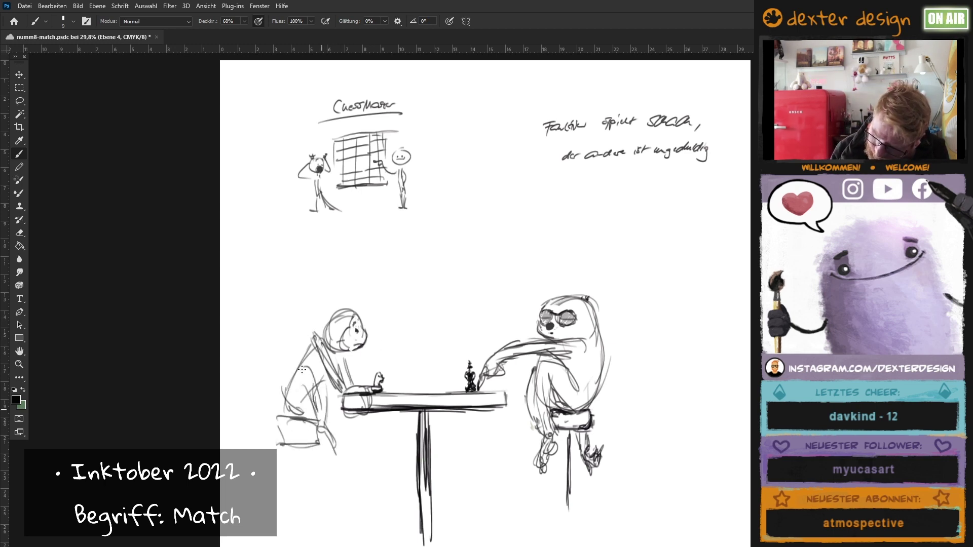
drag(294, 368, 342, 428)
mouse_move(335, 349)
mouse_down()
mouse_move(328, 318)
mouse_move(334, 339)
mouse_up()
Refine the monkey's ear, back and arm, redo a stroke, and draw its tall stool legs.
drag(322, 335, 356, 312)
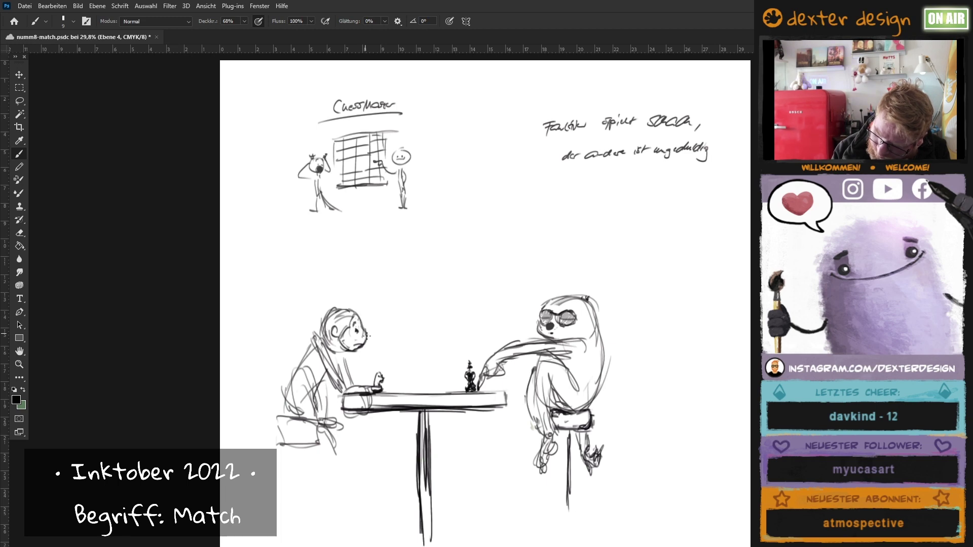
drag(354, 349, 312, 405)
drag(322, 338, 304, 368)
mouse_move(350, 345)
mouse_down()
mouse_move(324, 390)
mouse_move(350, 412)
mouse_up()
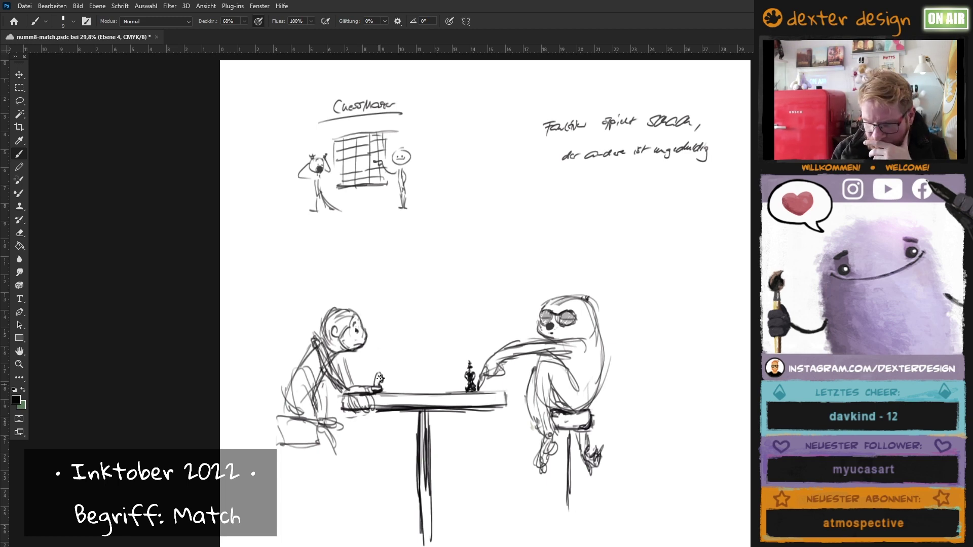
key(ctrl+z)
mouse_move(317, 349)
mouse_down()
mouse_move(322, 390)
mouse_move(283, 410)
mouse_move(293, 302)
mouse_move(269, 363)
mouse_move(287, 406)
mouse_up()
mouse_move(319, 373)
mouse_down()
mouse_move(311, 414)
mouse_move(326, 440)
mouse_move(303, 541)
mouse_up()
drag(310, 441, 307, 524)
Lasso the sloth and scale it down to about 89%, shifting it up and left.
key(l)
drag(484, 368, 487, 378)
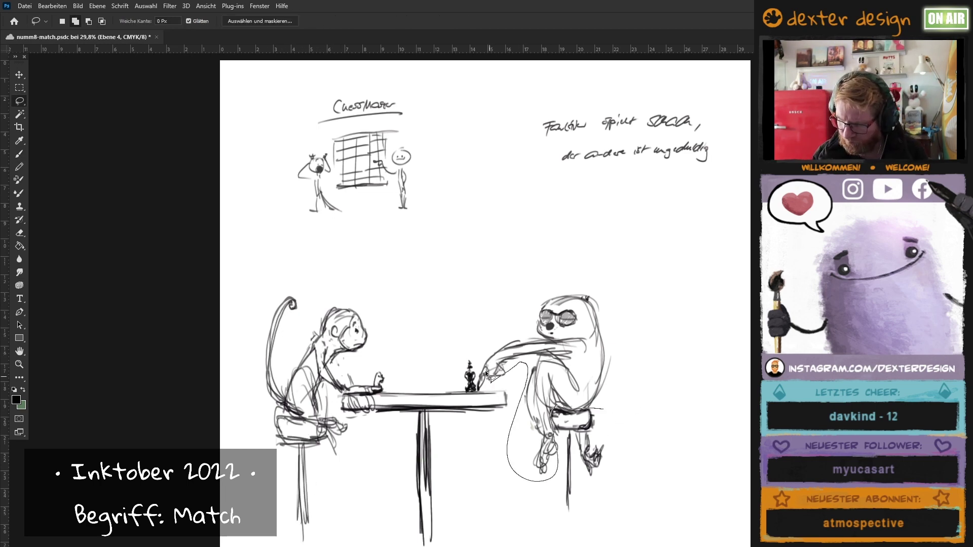
key(ctrl+t)
drag(637, 273, 622, 296)
drag(589, 367, 576, 356)
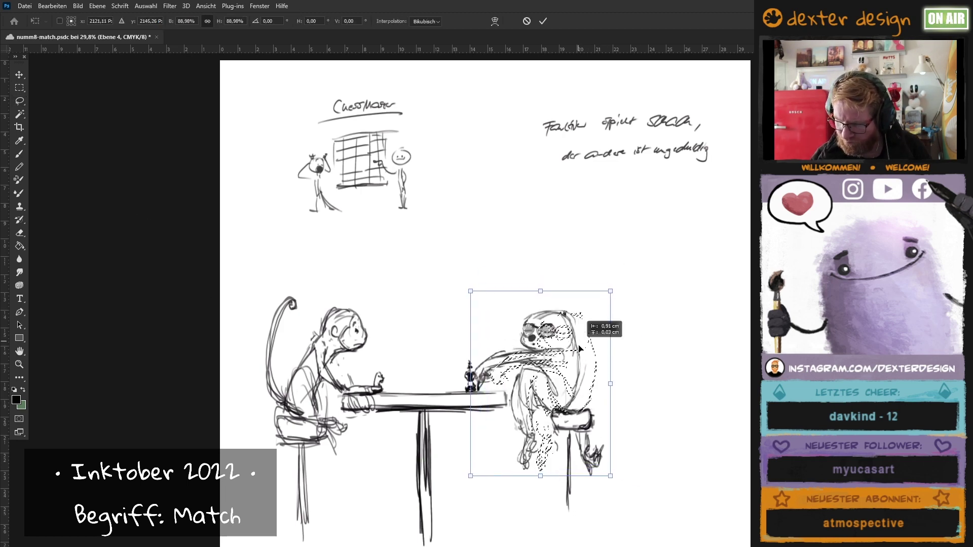
key(Return)
key(ctrl+f)
Shift the sloth's stool left and nudge the king piece toward the sloth.
key(Escape)
key(ctrl+d)
key(v)
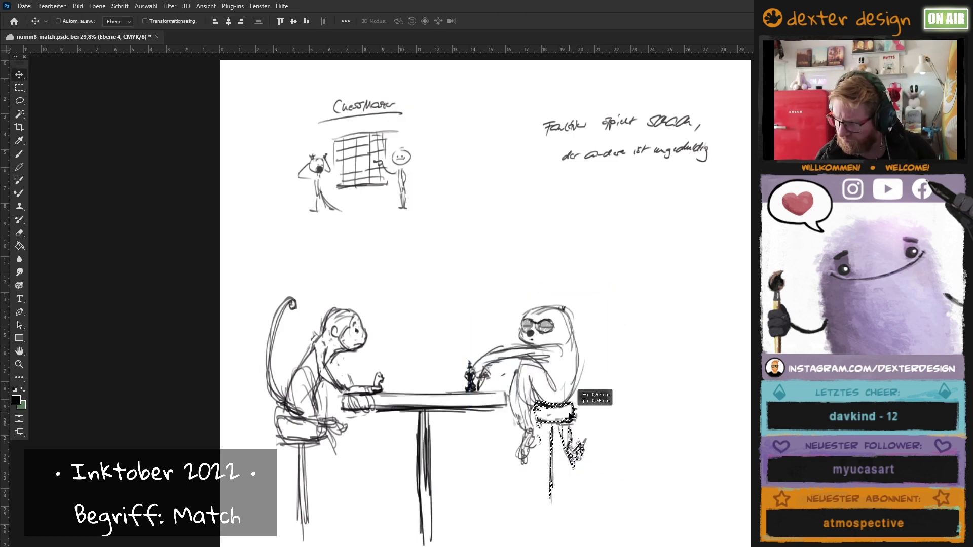
drag(575, 433, 557, 428)
key(l)
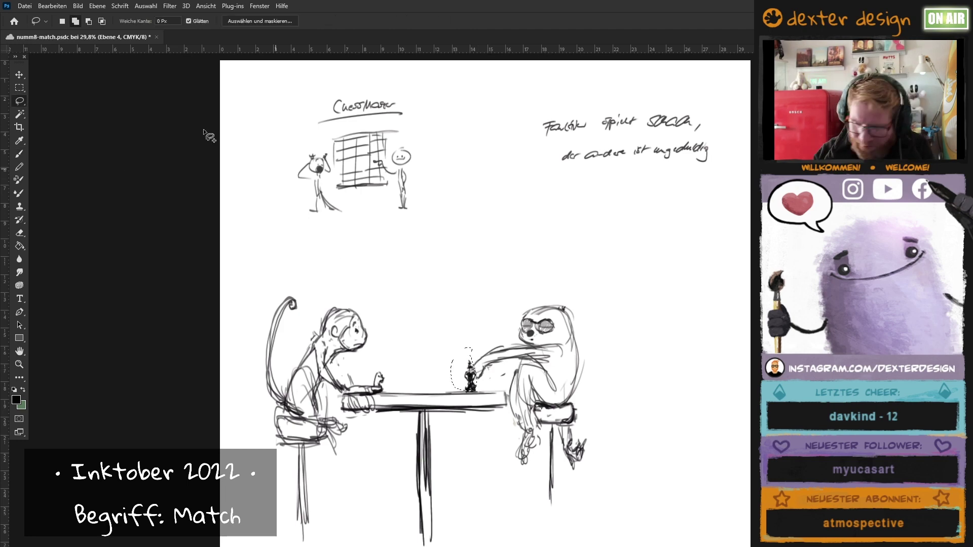
drag(463, 357, 462, 361)
key(v)
mouse_move(470, 380)
mouse_down()
mouse_move(452, 380)
mouse_move(477, 373)
mouse_move(469, 369)
mouse_move(479, 380)
mouse_up()
Erase and redraw the monkey's back lines and its hand at the table edge.
key(b)
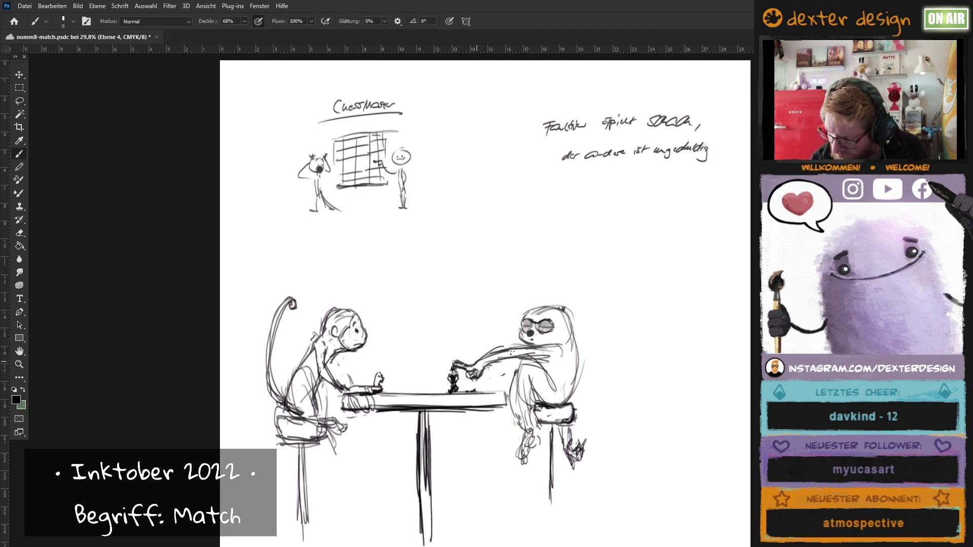
drag(332, 381, 364, 401)
key(e)
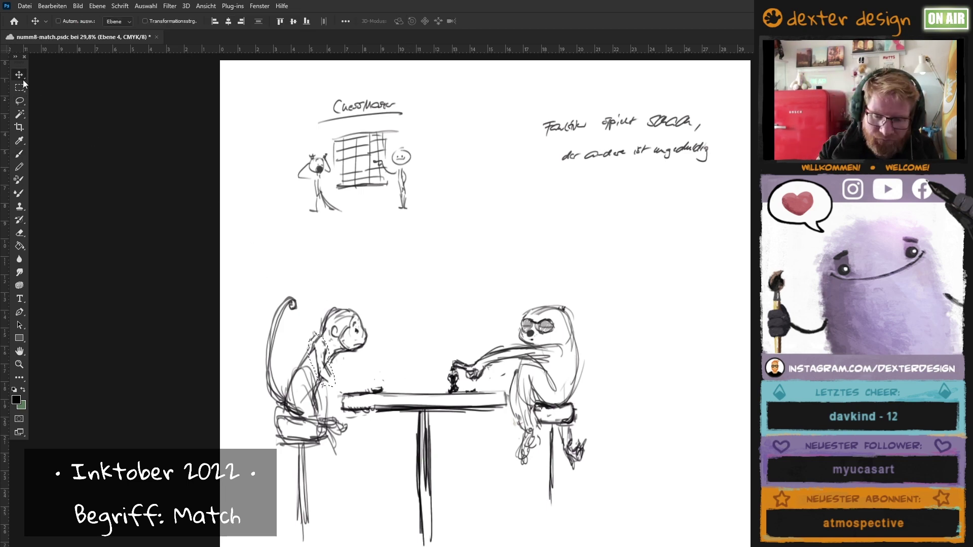
mouse_move(306, 337)
mouse_down()
mouse_move(317, 385)
mouse_move(304, 358)
mouse_move(347, 400)
mouse_move(361, 389)
mouse_up()
key(b)
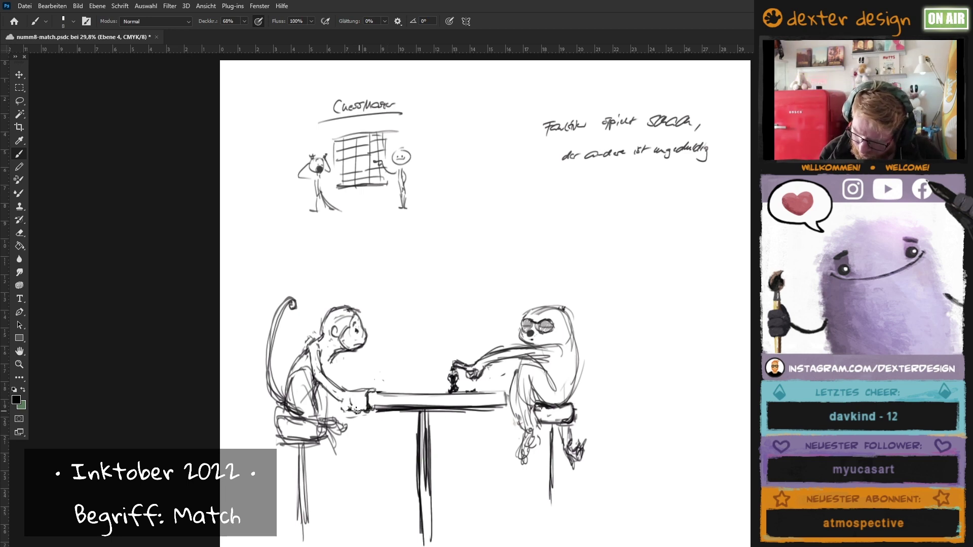
drag(366, 410, 338, 403)
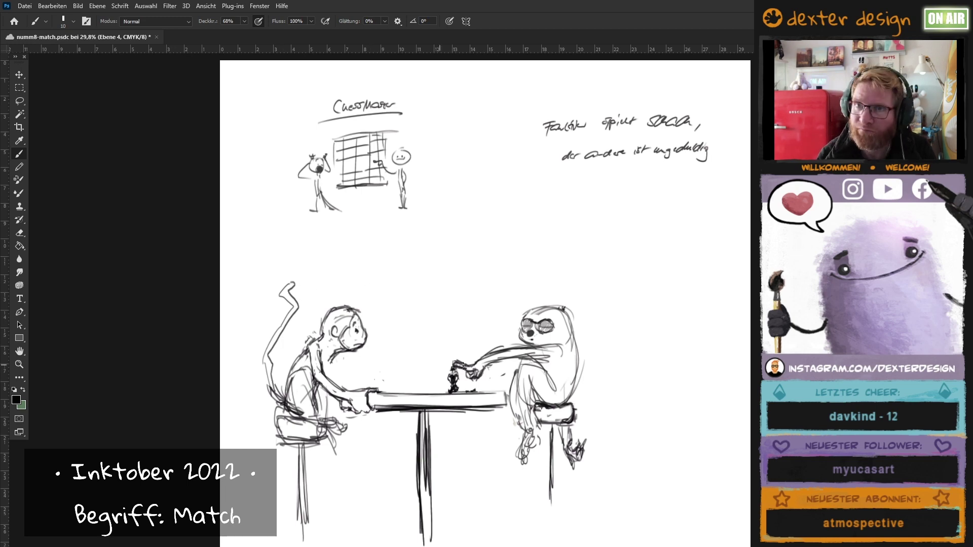
Redraw the monkey's curled tail with a slightly larger brush.
key(ctrl+z)
key(bracketright)
drag(281, 397, 251, 317)
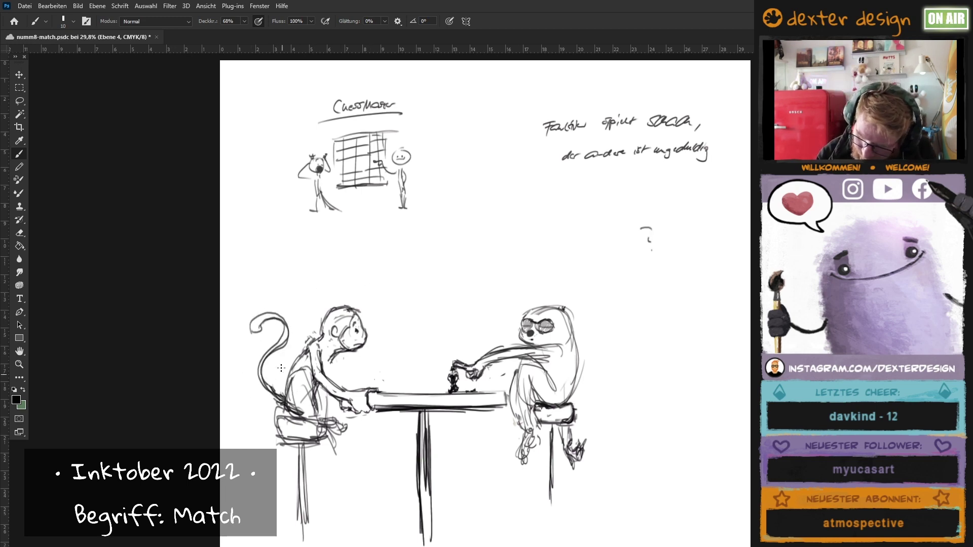
drag(251, 355, 288, 308)
key(bracketright)
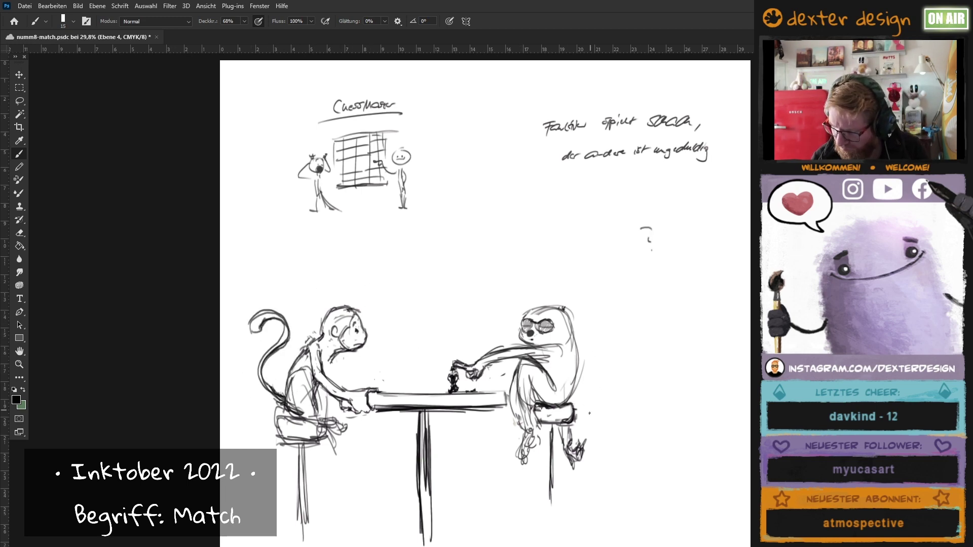
Shift the middle table leg right and darken the monkey's leg, seat and stool.
key(v)
drag(466, 509, 480, 508)
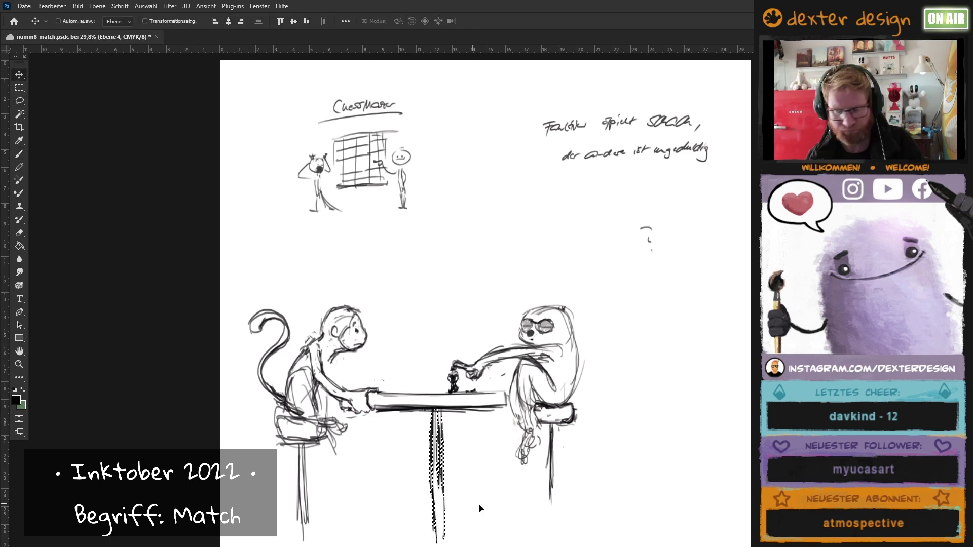
key(b)
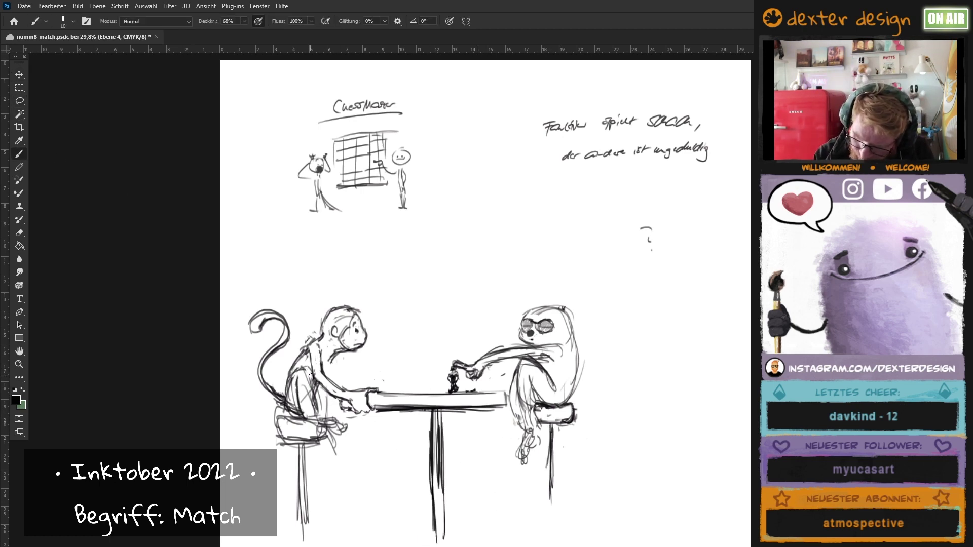
mouse_move(310, 375)
mouse_down()
mouse_move(324, 424)
mouse_move(292, 399)
mouse_move(339, 419)
mouse_up()
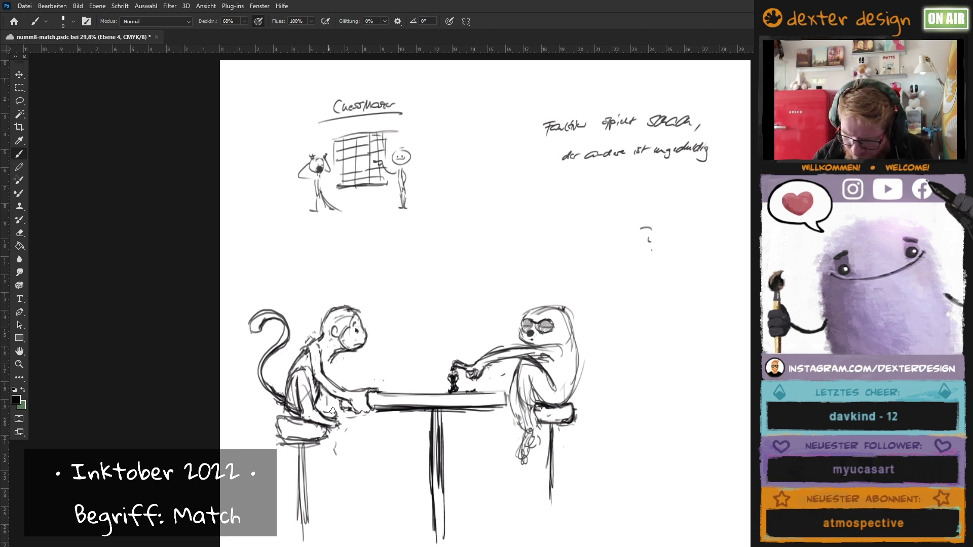
drag(286, 421, 304, 519)
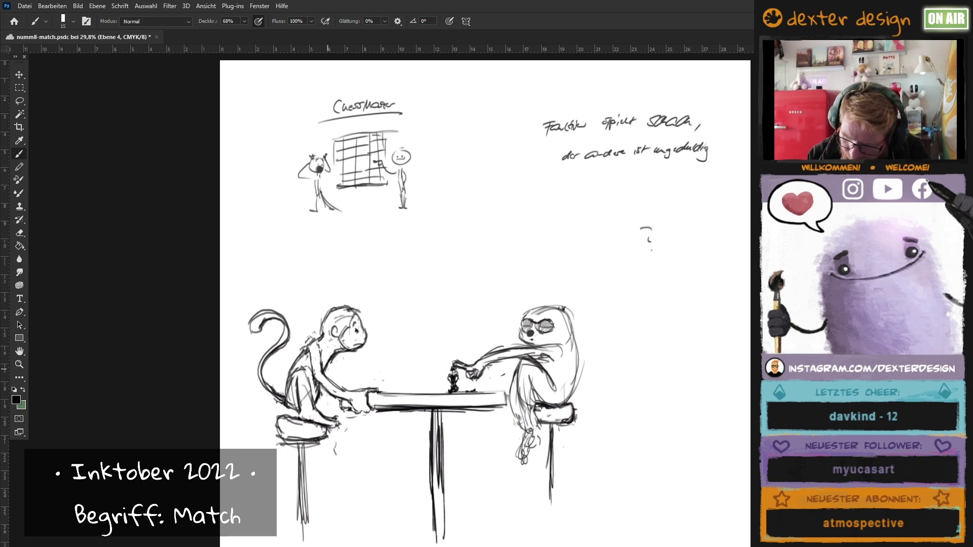
key(bracketright)
key(bracketright)
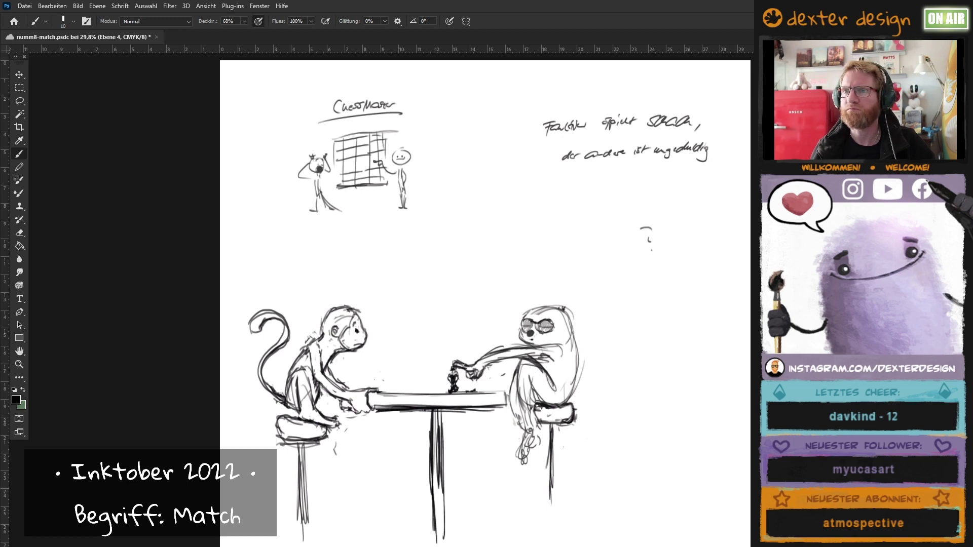
Shift the sloth's head slightly left and darken its eye area.
key(v)
drag(545, 326, 533, 327)
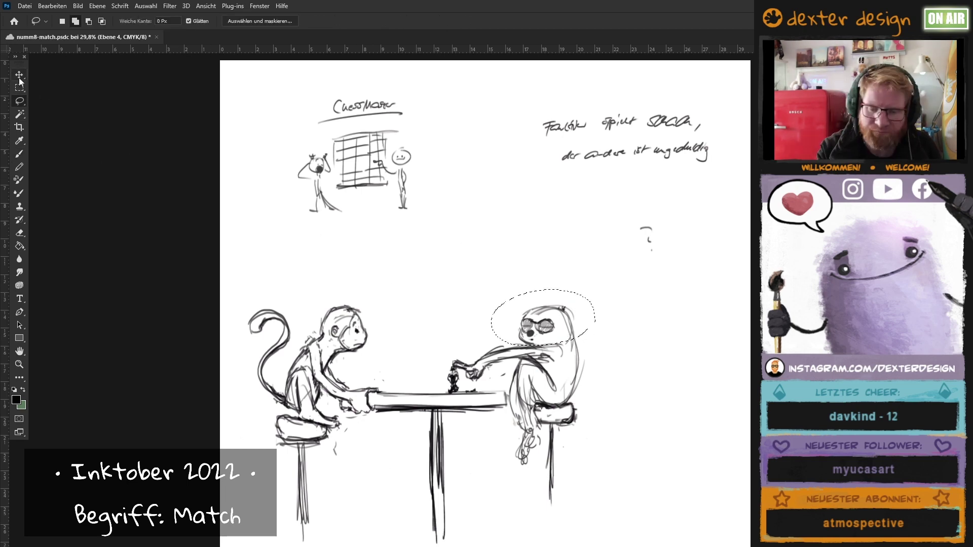
click(21, 154)
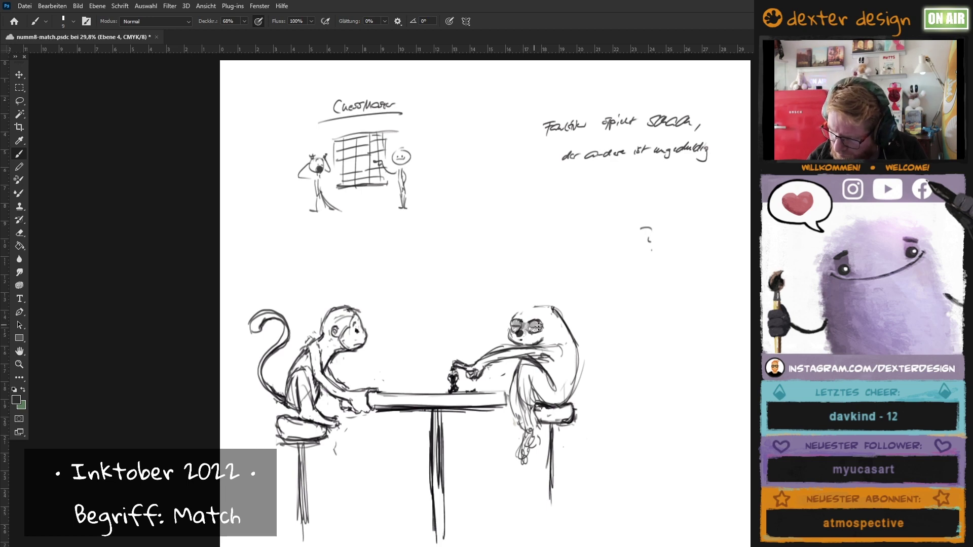
drag(539, 327, 519, 329)
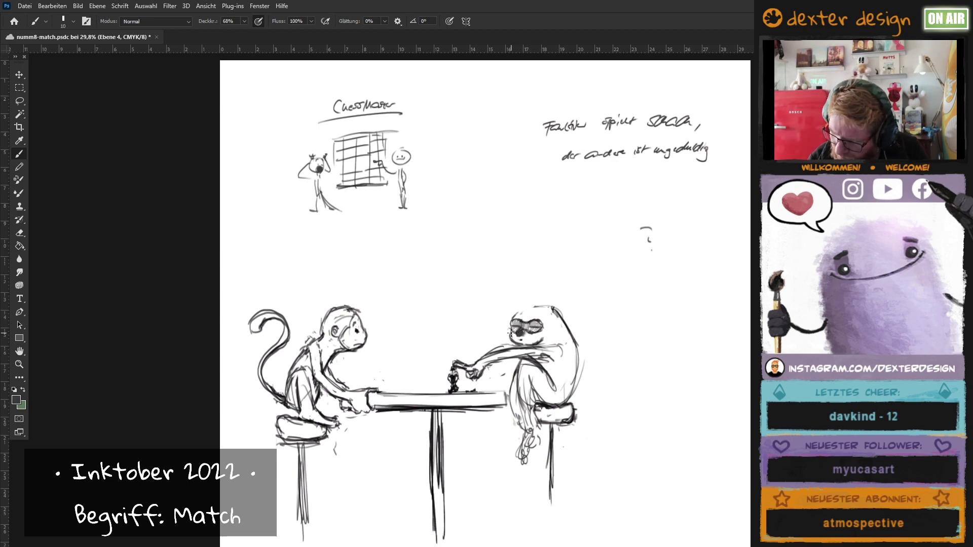
Redraw the sloth's arm reaching for the king with a finer brush, then flip the view horizontally.
key(bracketleft)
drag(493, 353, 534, 347)
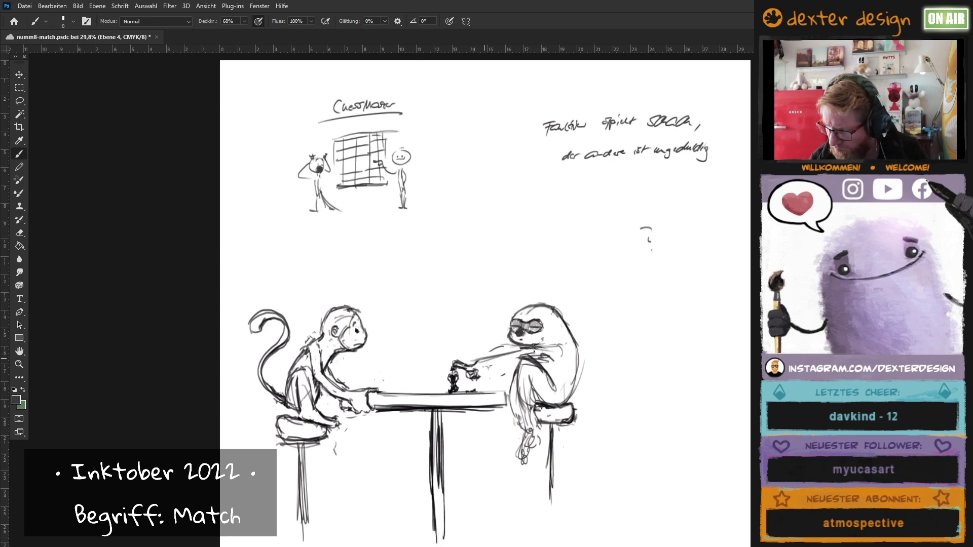
key(bracketleft)
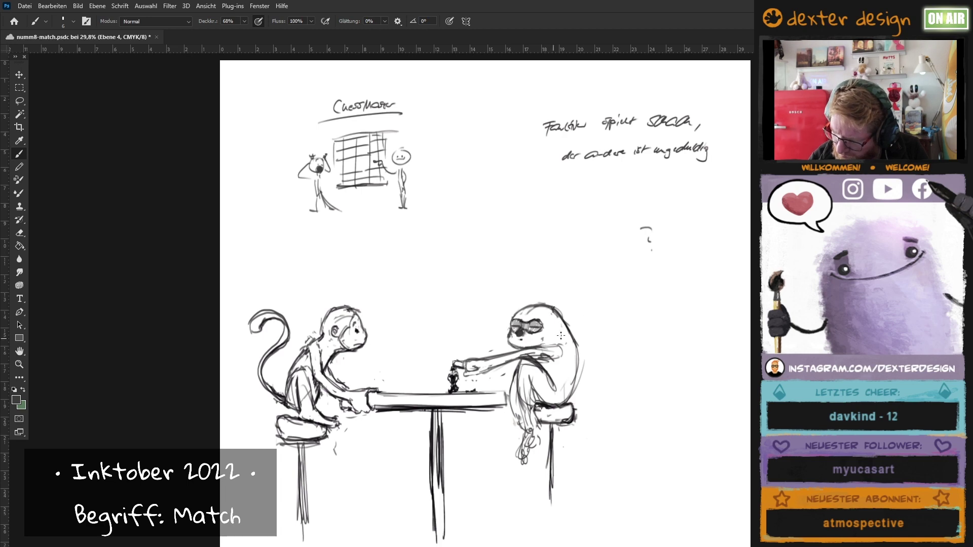
key(ctrl+shift+h)
key(bracketright)
key(bracketright)
key(bracketright)
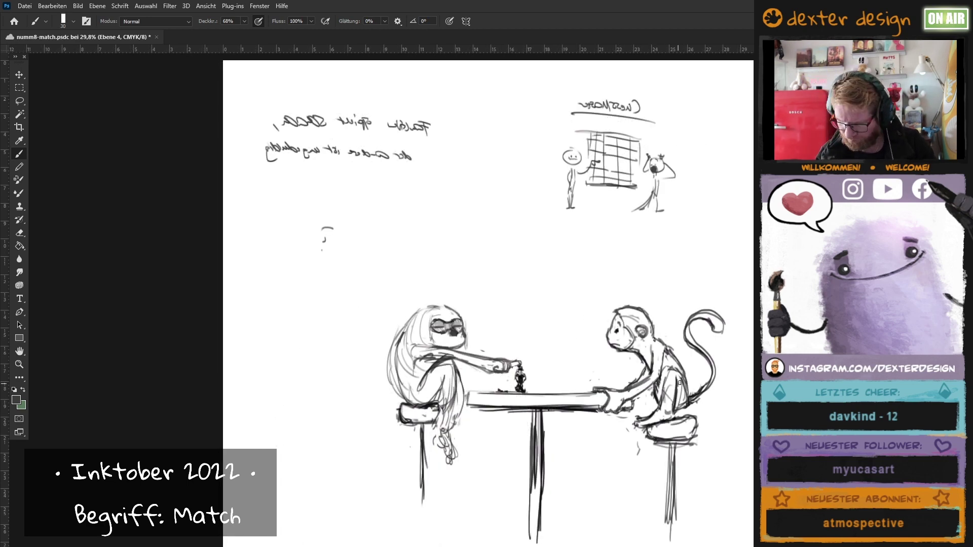
Undo the stray leg strokes and resketch the sloth's arm, body and seat by the table.
key(bracketleft)
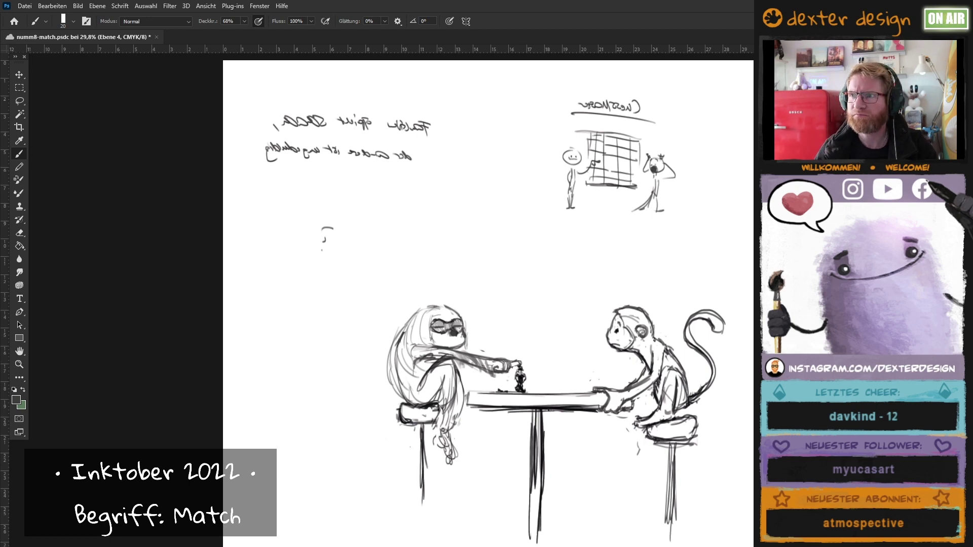
key(ctrl+z)
key(ctrl+z)
key(bracketleft)
key(bracketleft)
key(bracketleft)
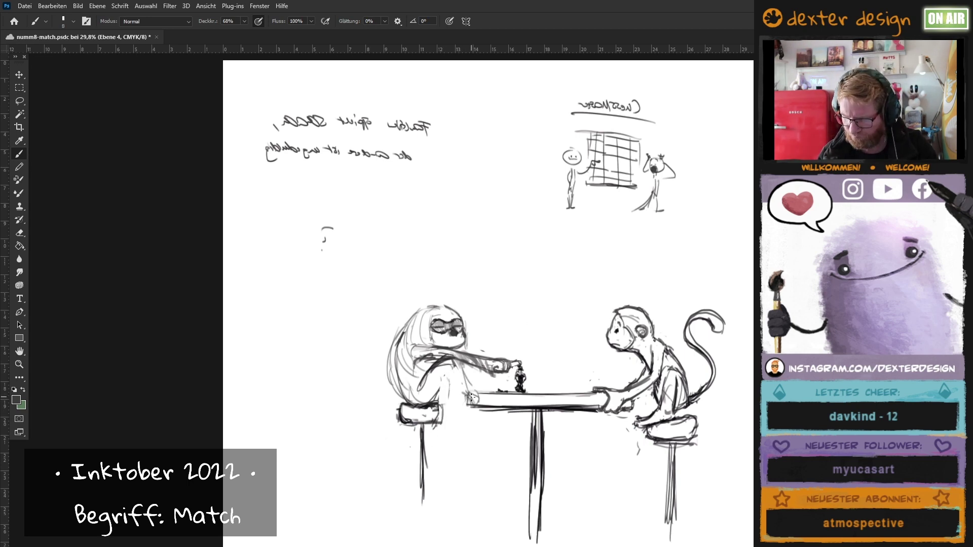
drag(471, 398, 463, 391)
mouse_move(398, 370)
mouse_down()
mouse_move(424, 350)
mouse_move(436, 429)
mouse_up()
mouse_move(459, 375)
mouse_down()
mouse_move(471, 400)
mouse_move(459, 408)
mouse_up()
key(bracketright)
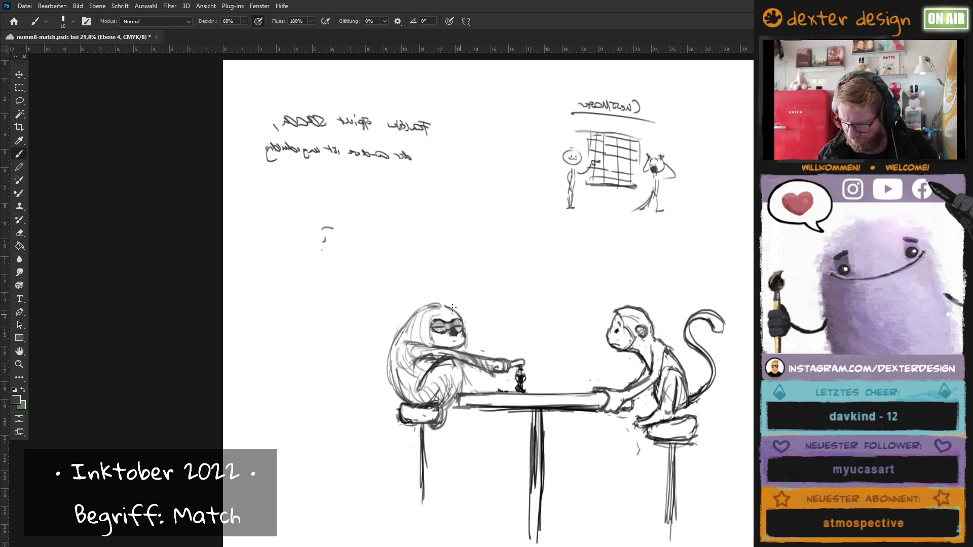
Darken the tabletop edges, thicken the central table legs, and draw a floor line beneath.
drag(398, 324, 400, 378)
drag(505, 405, 454, 411)
key(bracketright)
key(bracketright)
key(bracketright)
drag(538, 410, 538, 522)
drag(545, 443, 548, 527)
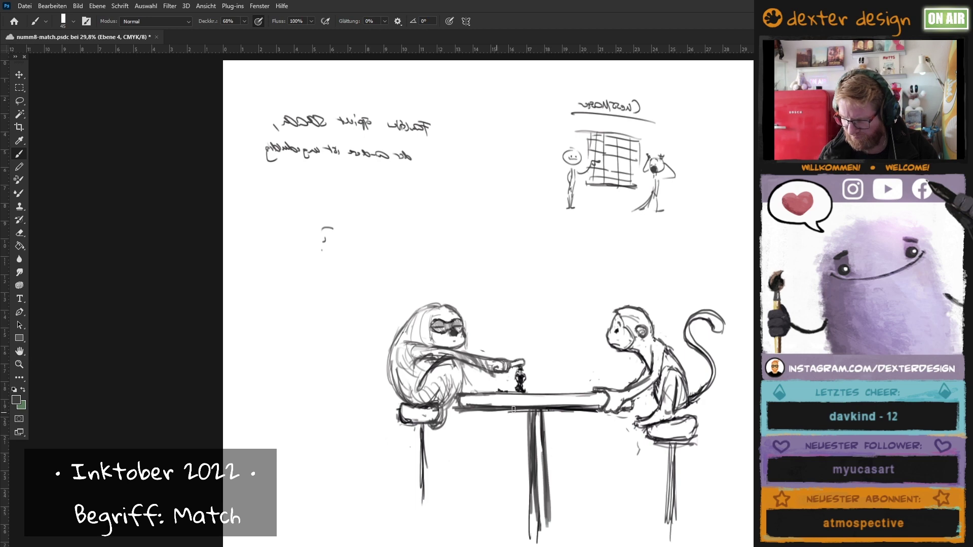
key(bracketright)
key(bracketright)
key(bracketright)
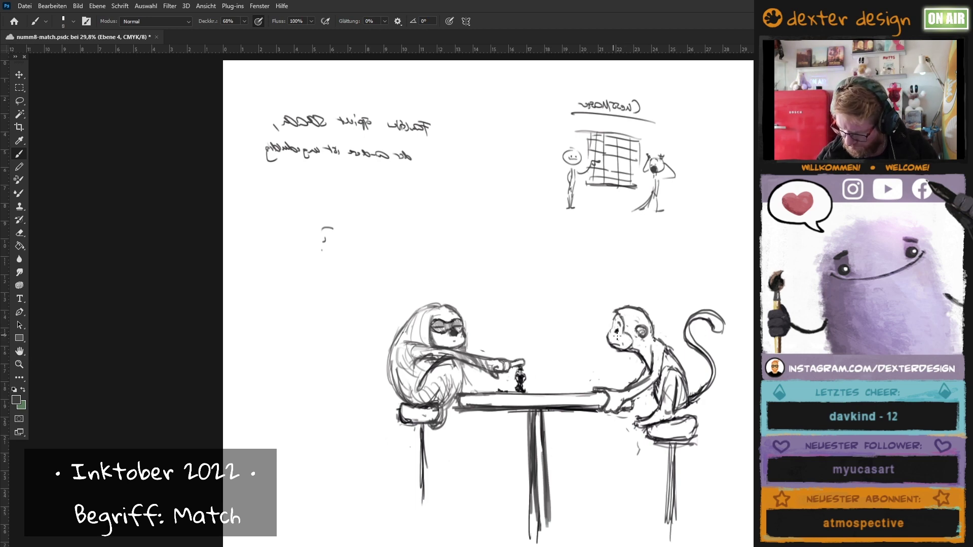
key(bracketright)
key(bracketright)
key(bracketright)
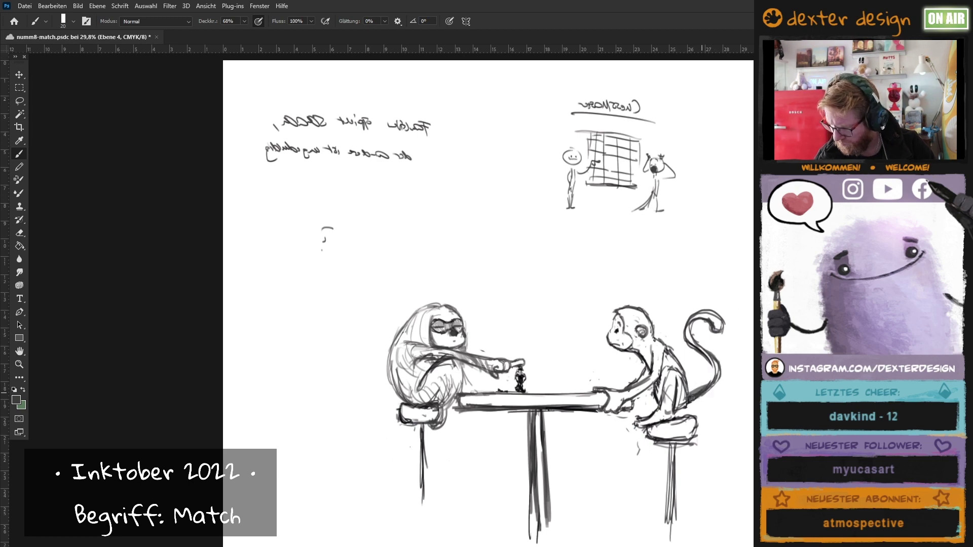
key(bracketleft)
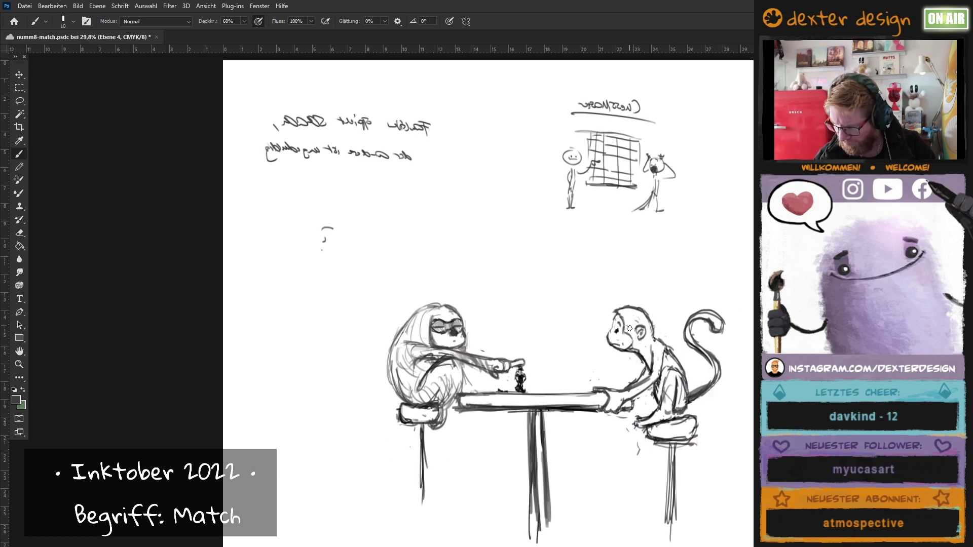
drag(387, 542, 750, 541)
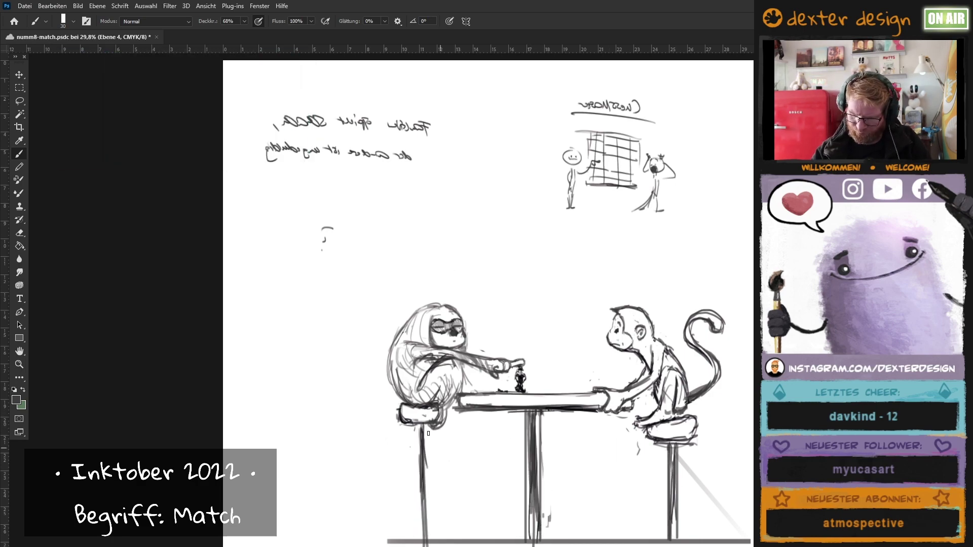
Duplicate the sketch layer and move it lower on the page with Free Transform.
key(ctrl+j)
key(ctrl+t)
drag(603, 323, 574, 418)
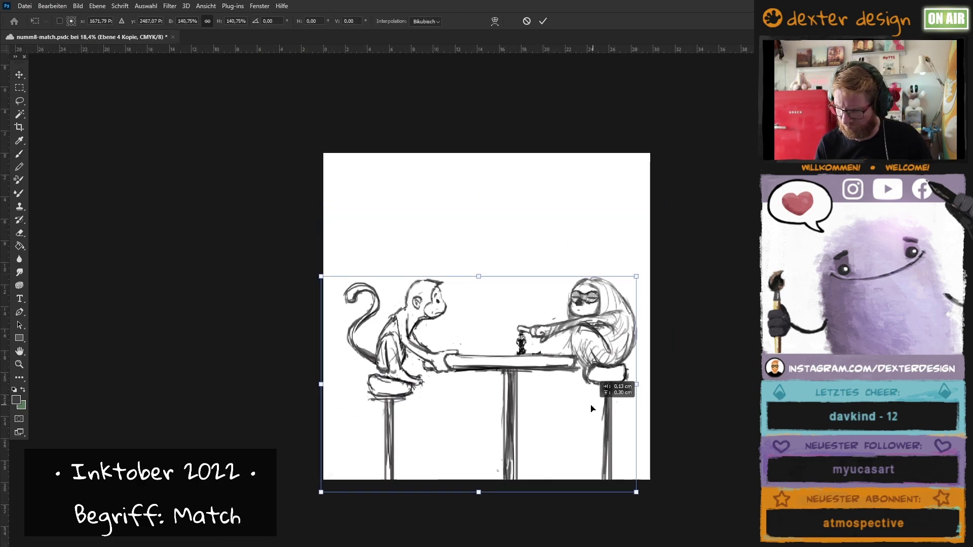
key(Return)
Zoom in, try and undo a peach stroke, then lasso-outline the whole sloth.
key(b)
scroll(612, 362, up, 3)
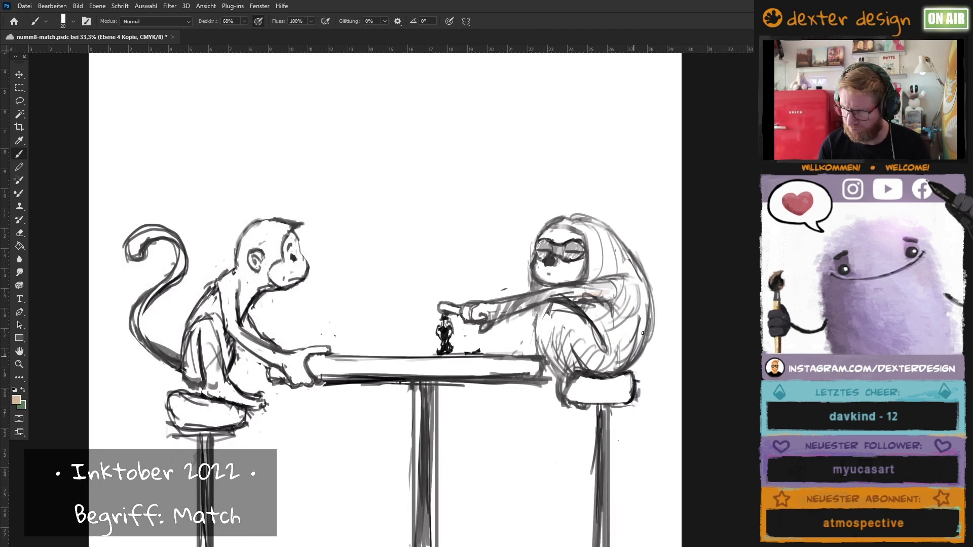
mouse_move(590, 274)
mouse_down()
mouse_move(604, 239)
mouse_move(534, 293)
mouse_up()
key(ctrl+z)
key(l)
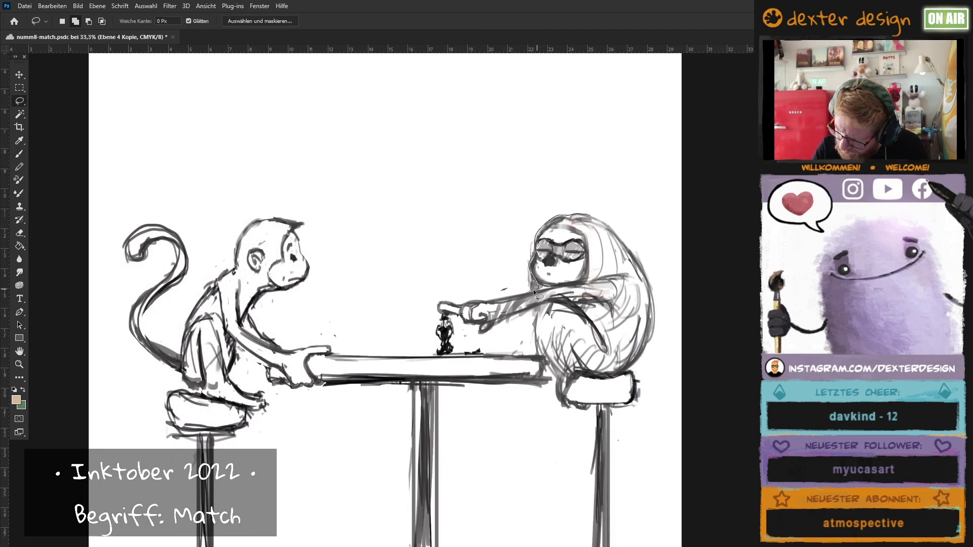
drag(477, 324, 582, 215)
On a new layer, fill the sloth and the monkey's face with peach.
key(ctrl+shift+alt+n)
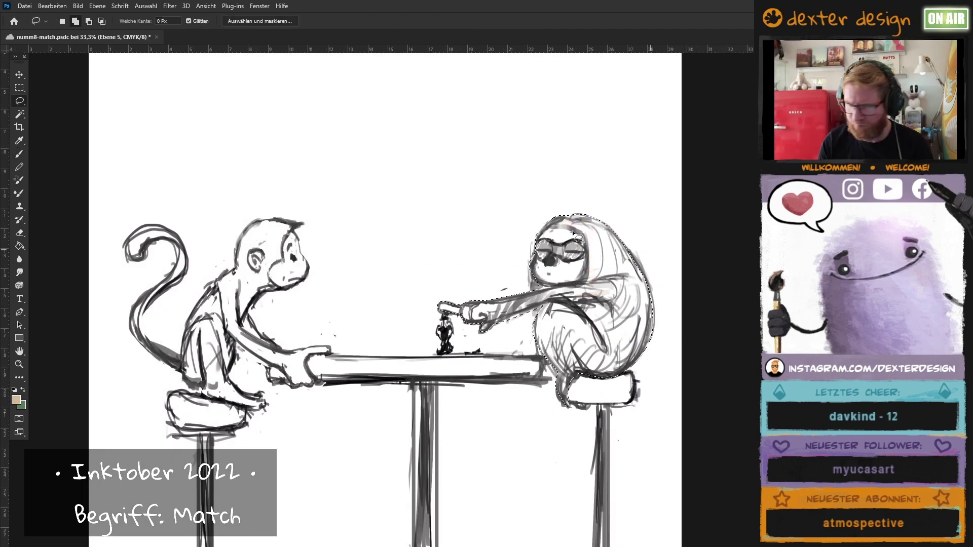
key(g)
click(598, 329)
drag(690, 392, 726, 387)
key(l)
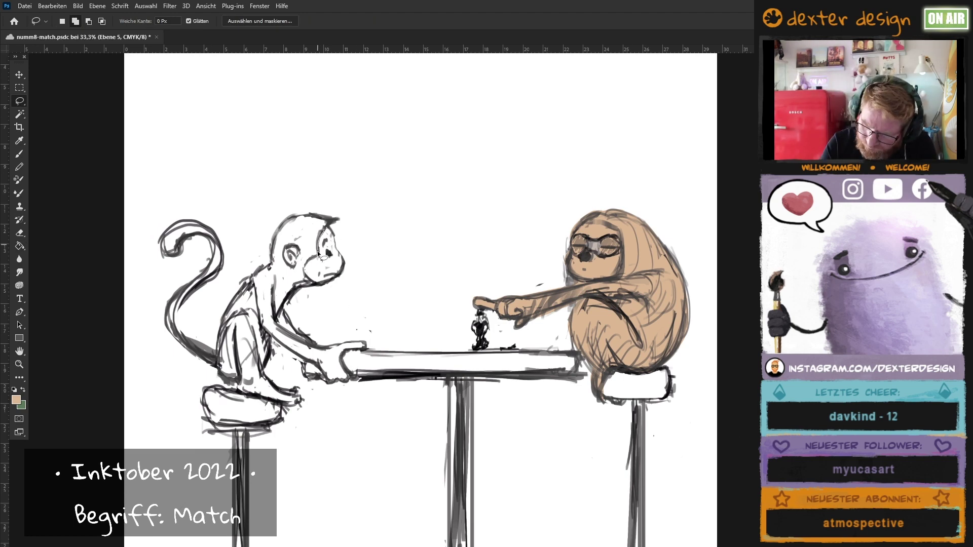
key(alt+BackSpace)
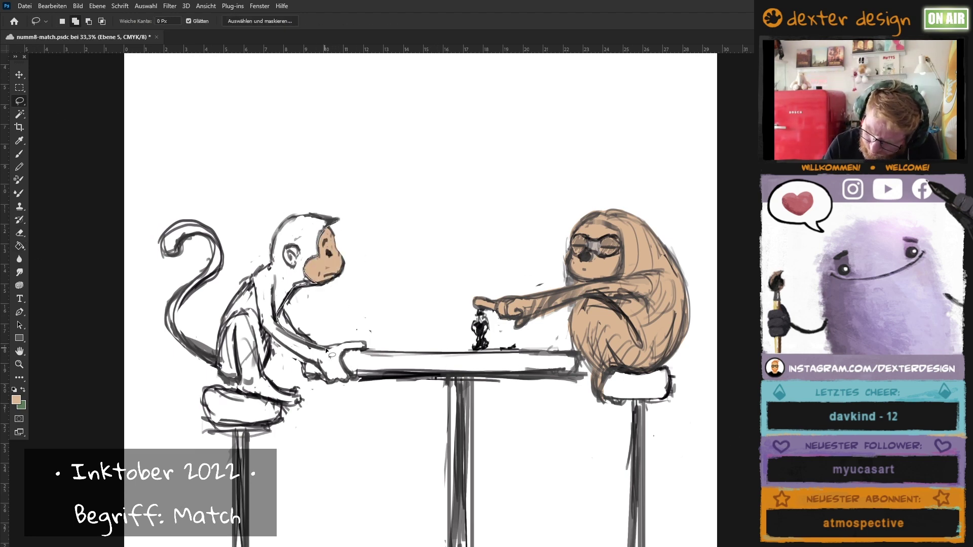
Fill the monkey's body and tail grey and its ear peach.
mouse_move(326, 350)
mouse_down()
mouse_move(200, 352)
mouse_move(304, 375)
mouse_up()
key(alt+BackSpace)
drag(295, 247, 298, 263)
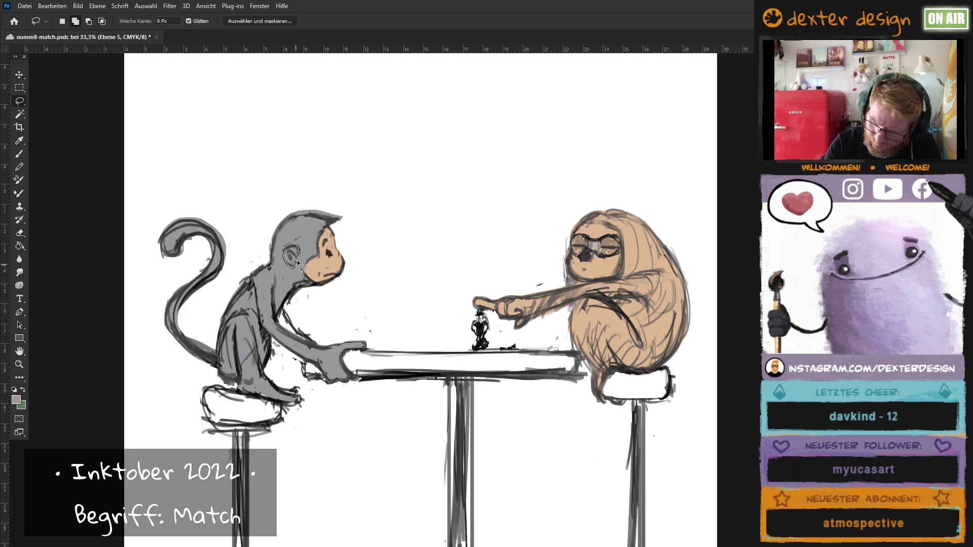
key(alt+BackSpace)
key(v)
key(ctrl+d)
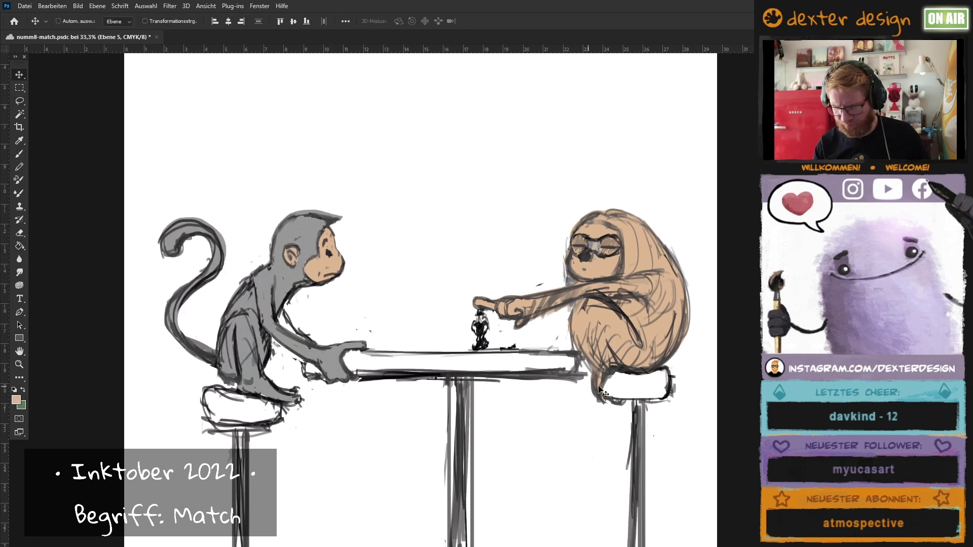
scroll(600, 390, down, 3)
On a new furniture layer, fill the central table leg grey and both stool seats red.
key(ctrl+shift+alt+n)
key(m)
drag(448, 310, 476, 509)
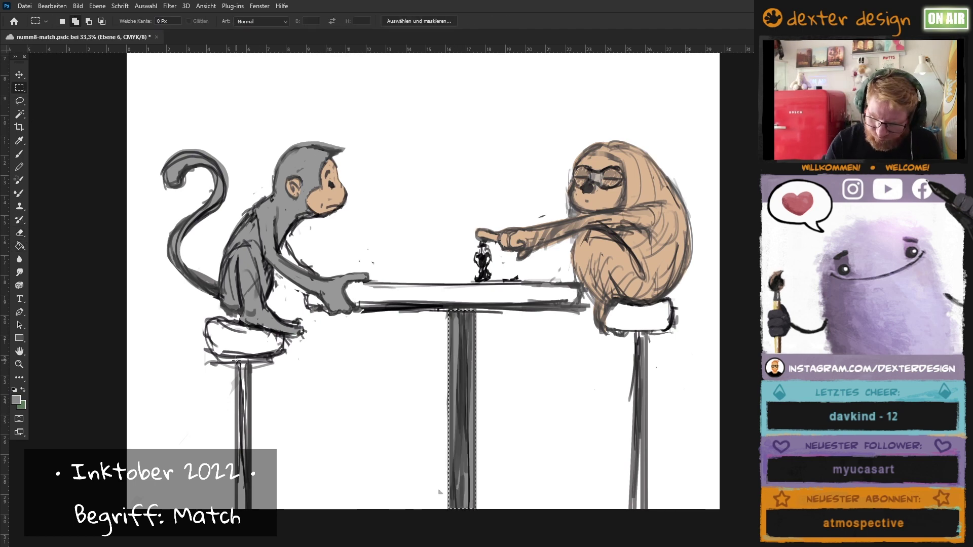
key(ctrl+d)
key(l)
drag(208, 320, 210, 324)
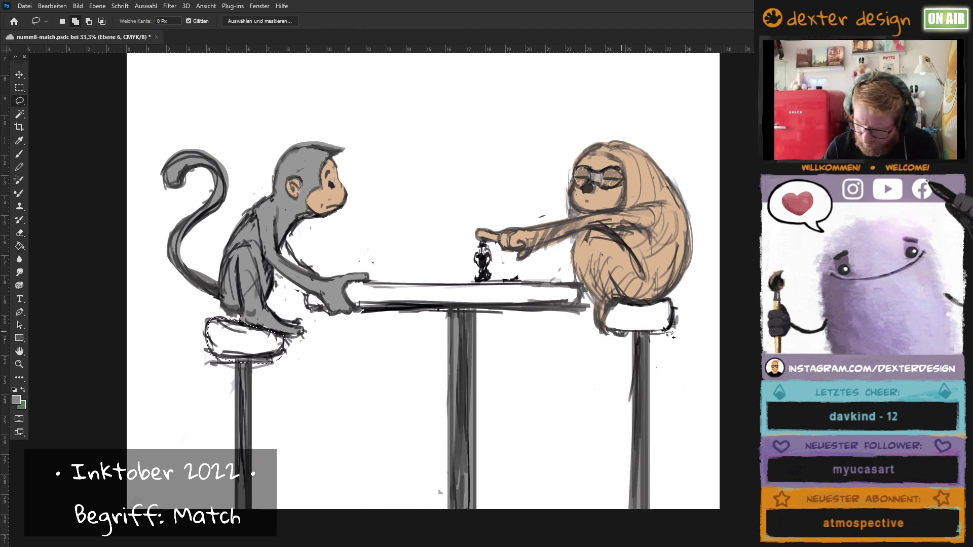
drag(665, 330, 674, 319)
key(alt+BackSpace)
Fill the tabletop brown and fade the line art to light grey.
key(m)
drag(309, 283, 581, 305)
key(g)
click(426, 296)
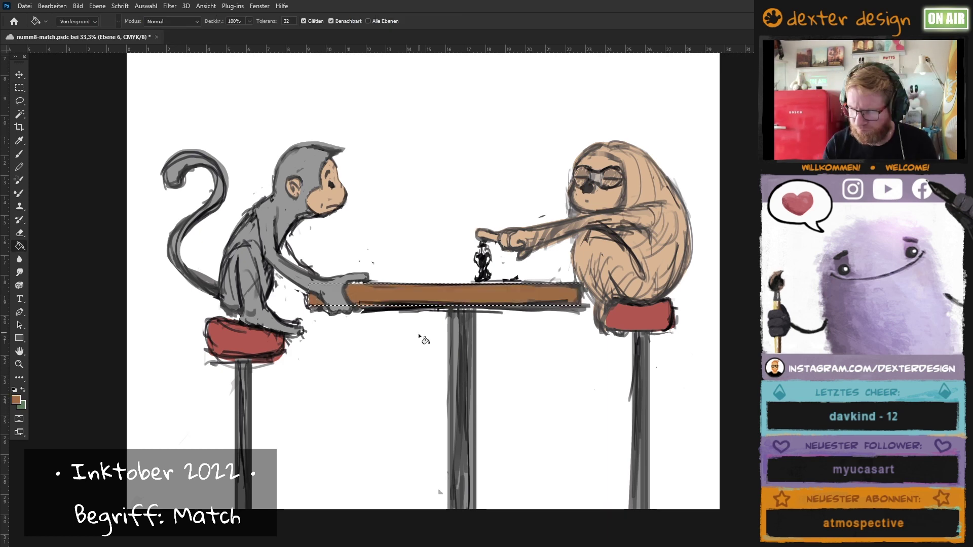
key(ctrl+d)
key(alt+bracketleft)
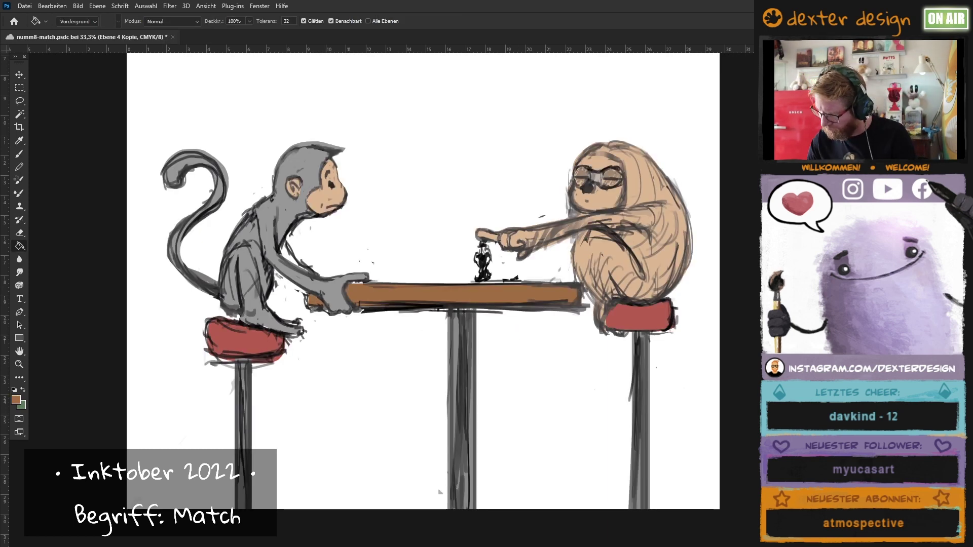
key(ctrl+comma)
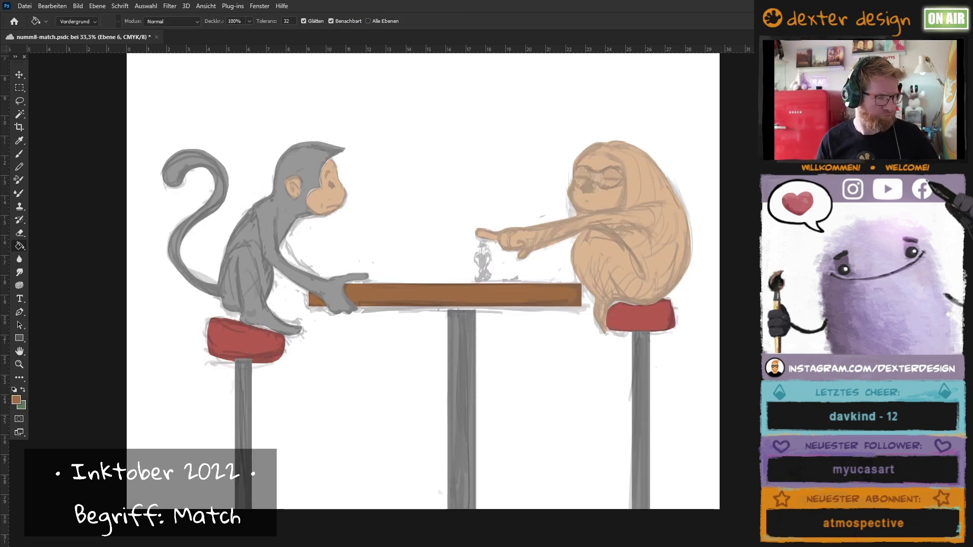
Zoom in on the animals and set the Brush to full opacity on the tiere layer.
key(ctrl+plus)
key(b)
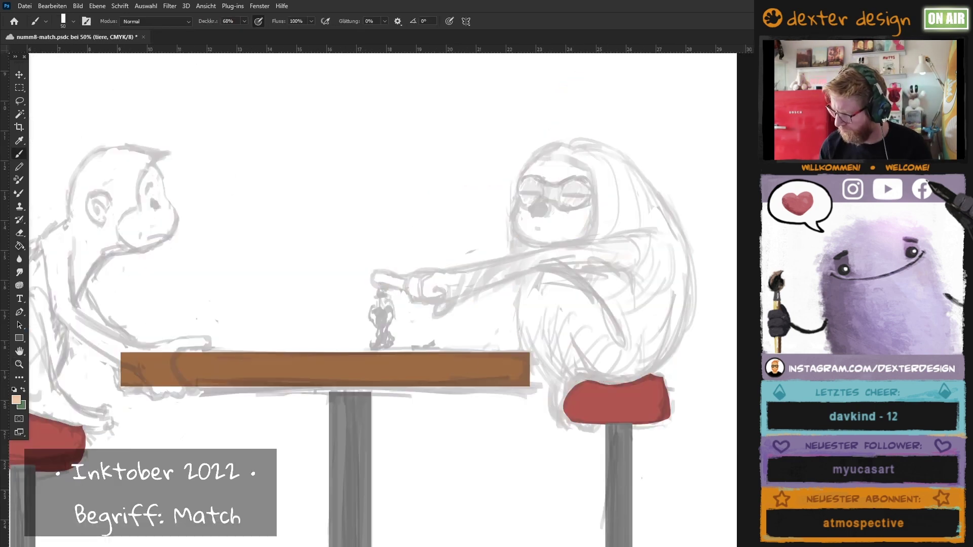
key(ctrl+comma)
key(0)
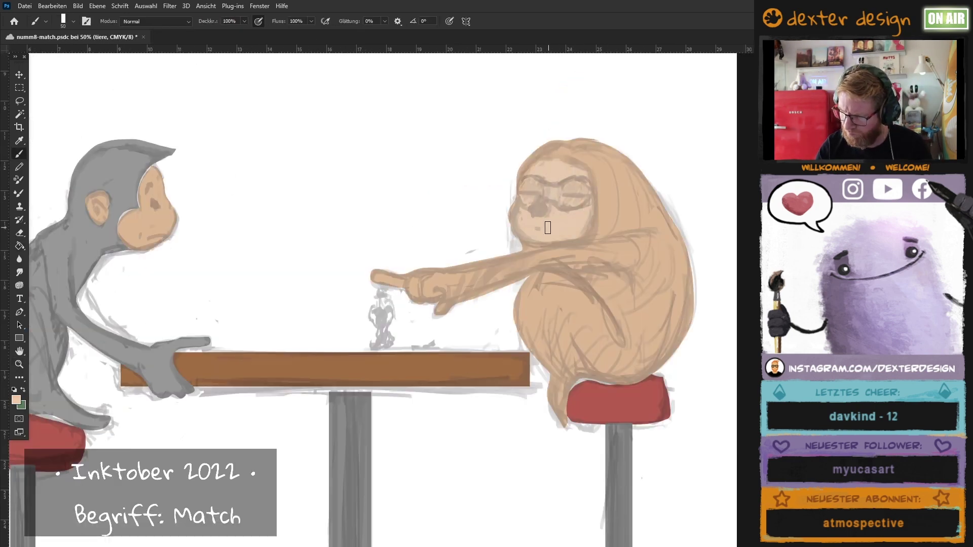
key(ctrl+comma)
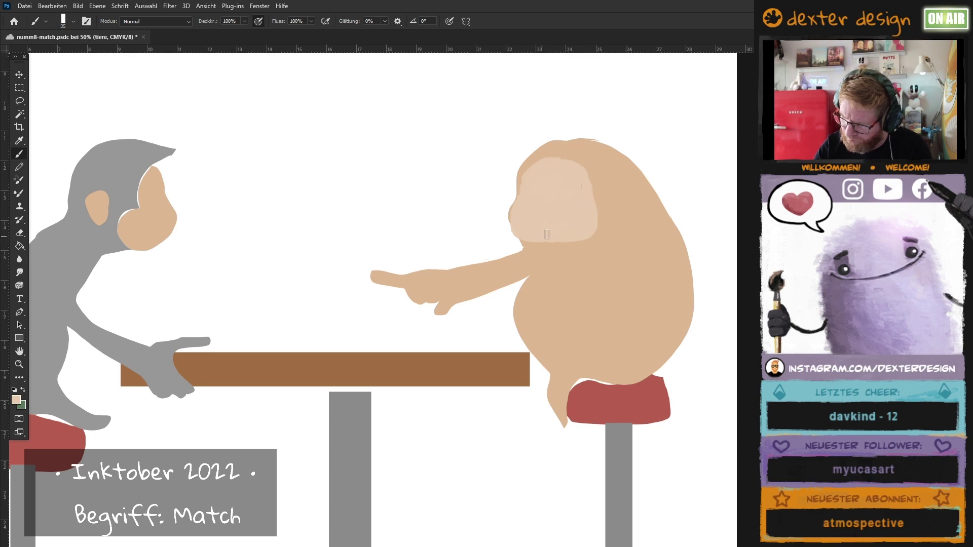
key(ctrl+comma)
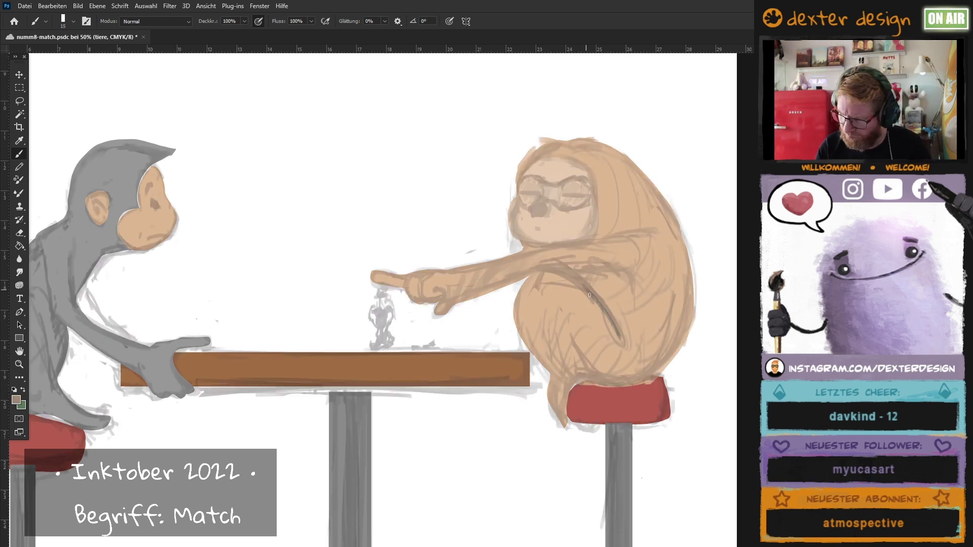
Draw contour and fur lines on the sloth's body, back, leg, side and arm.
drag(539, 266, 640, 280)
drag(477, 265, 641, 235)
drag(590, 168, 595, 238)
drag(654, 196, 659, 250)
drag(694, 292, 682, 335)
key(ctrl+comma)
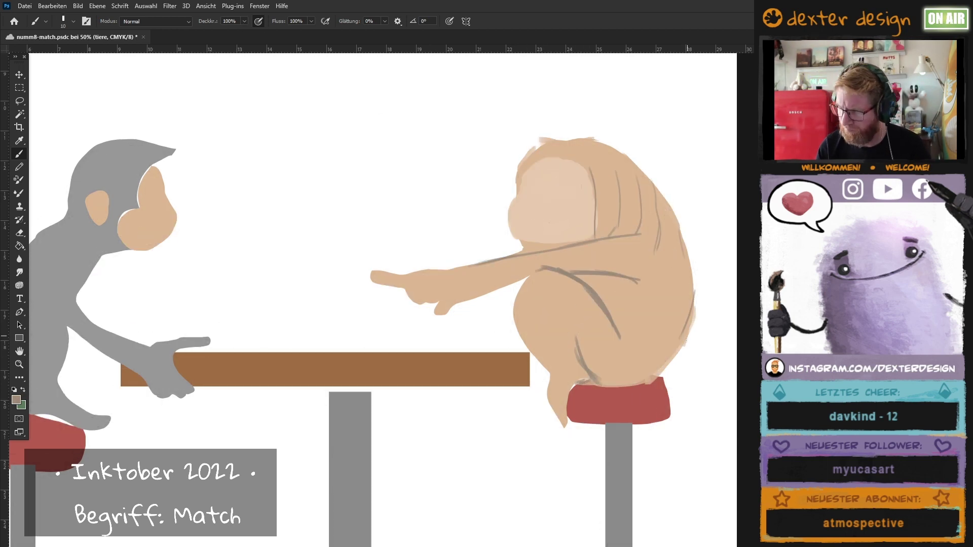
key(ctrl+comma)
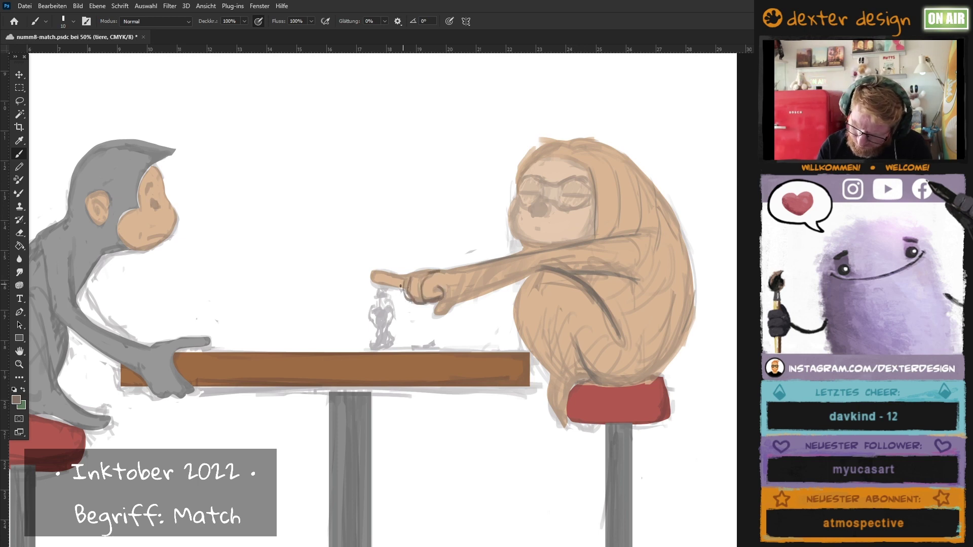
key(ctrl+comma)
key(ctrl+comma)
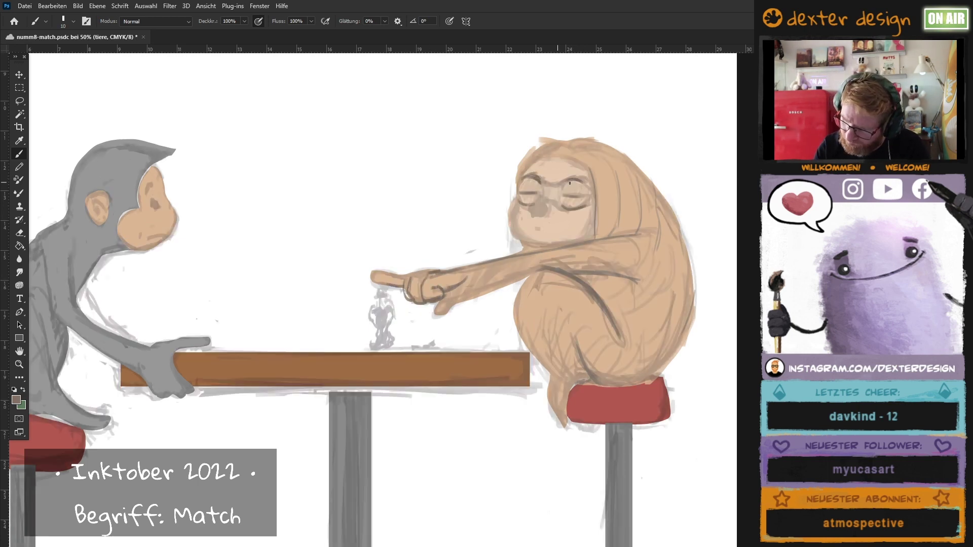
key(ctrl+comma)
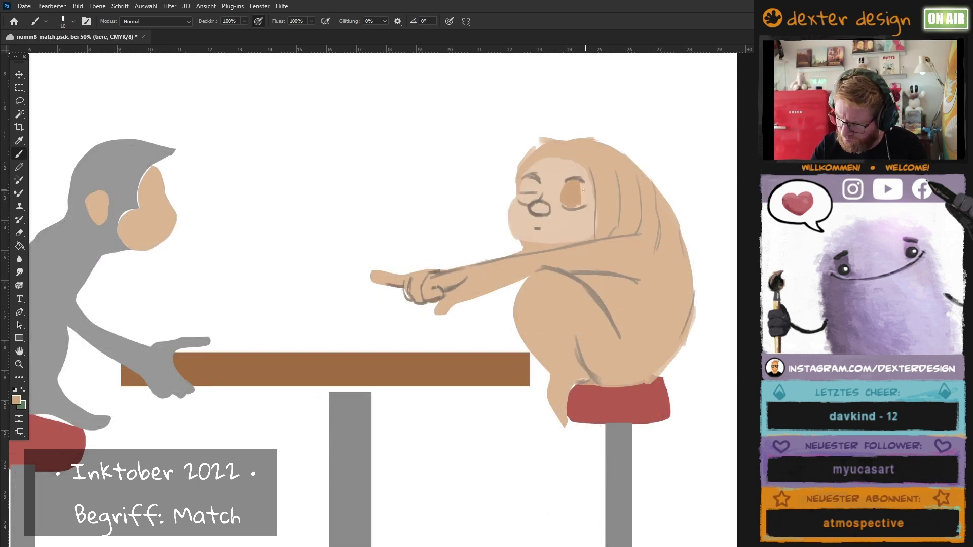
Paint a tan band across the sloth's eyes and hatch dark brown strokes on its lower leg.
mouse_move(566, 185)
mouse_down()
mouse_move(524, 184)
mouse_move(550, 180)
mouse_up()
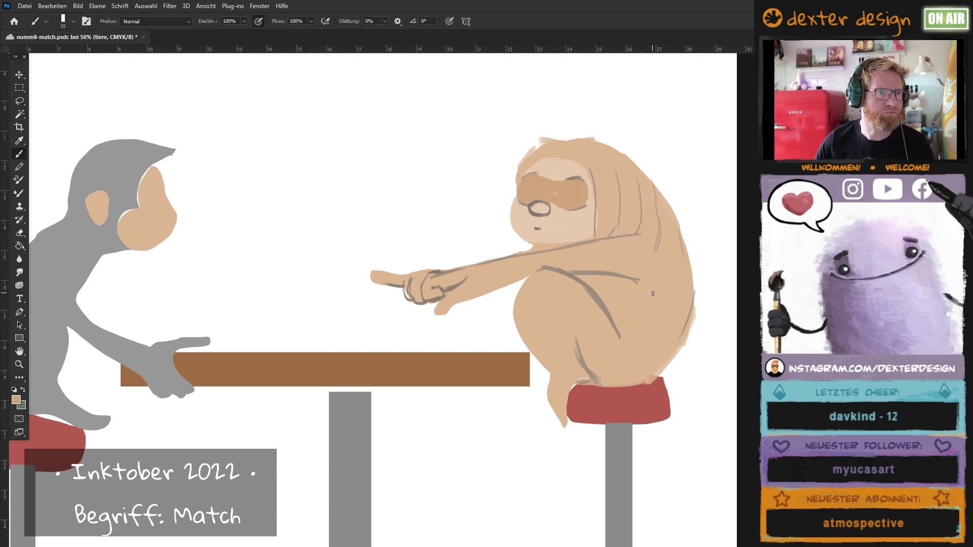
key(bracketright)
mouse_move(573, 317)
mouse_down()
mouse_move(537, 377)
mouse_move(580, 371)
mouse_up()
scroll(581, 371, down, 3)
Add dark brown hatching across the sloth's back, right side and head.
drag(649, 302, 661, 355)
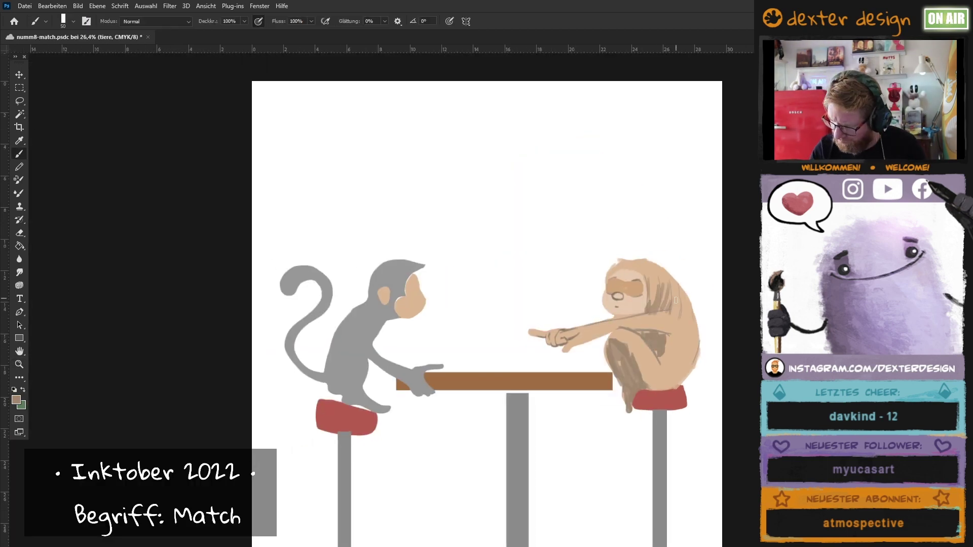
mouse_move(689, 297)
mouse_down()
mouse_move(664, 364)
mouse_move(673, 385)
mouse_up()
key(bracketleft)
mouse_move(613, 261)
mouse_down()
mouse_move(672, 304)
mouse_move(583, 339)
mouse_up()
Paint light peach fur strokes over the sloth's arm, lower body, right side and head top.
mouse_move(654, 322)
mouse_down()
mouse_move(565, 328)
mouse_move(659, 375)
mouse_move(615, 372)
mouse_move(629, 400)
mouse_up()
drag(634, 355, 644, 385)
key(bracketright)
key(bracketright)
key(bracketright)
drag(679, 339, 664, 385)
drag(689, 281, 677, 385)
drag(669, 304, 633, 261)
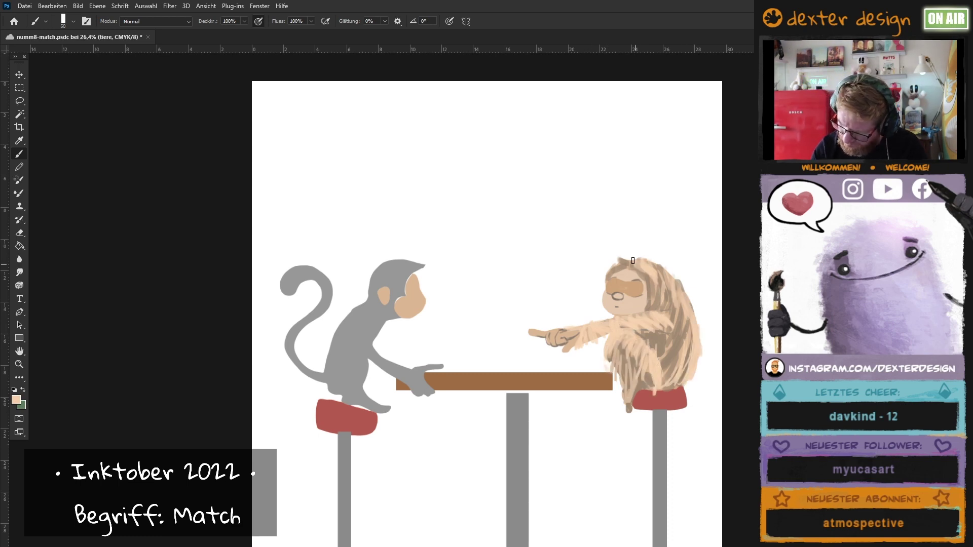
key(bracketleft)
key(bracketleft)
key(bracketleft)
Sample tan and peach from the fur and paint strokes over the sloth's head, chest and hand.
alt+click(651, 282)
alt+click(640, 304)
mouse_move(645, 299)
mouse_down()
mouse_move(635, 311)
mouse_move(633, 271)
mouse_up()
mouse_move(654, 283)
mouse_down()
mouse_move(644, 345)
mouse_move(613, 372)
mouse_up()
key(bracketright)
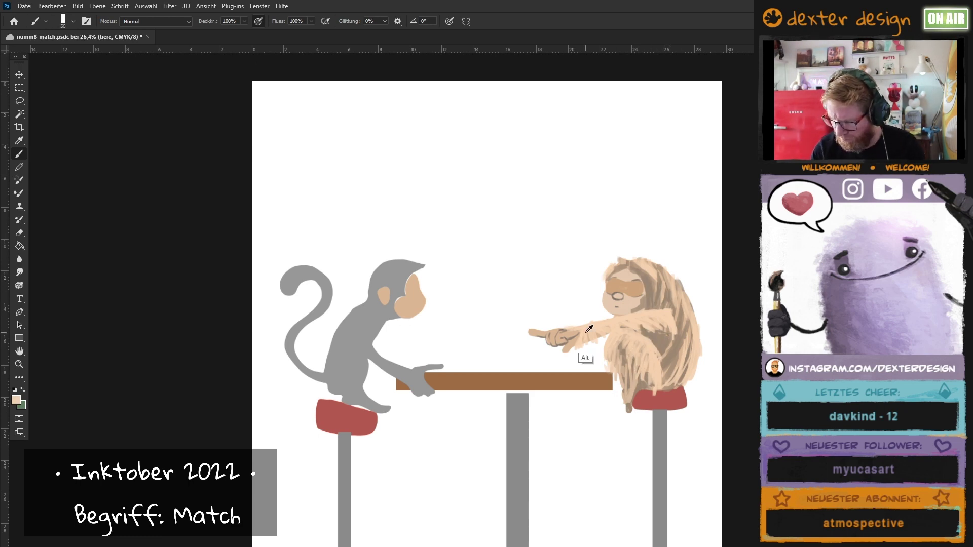
alt+click(560, 337)
key(bracketright)
drag(558, 335, 566, 341)
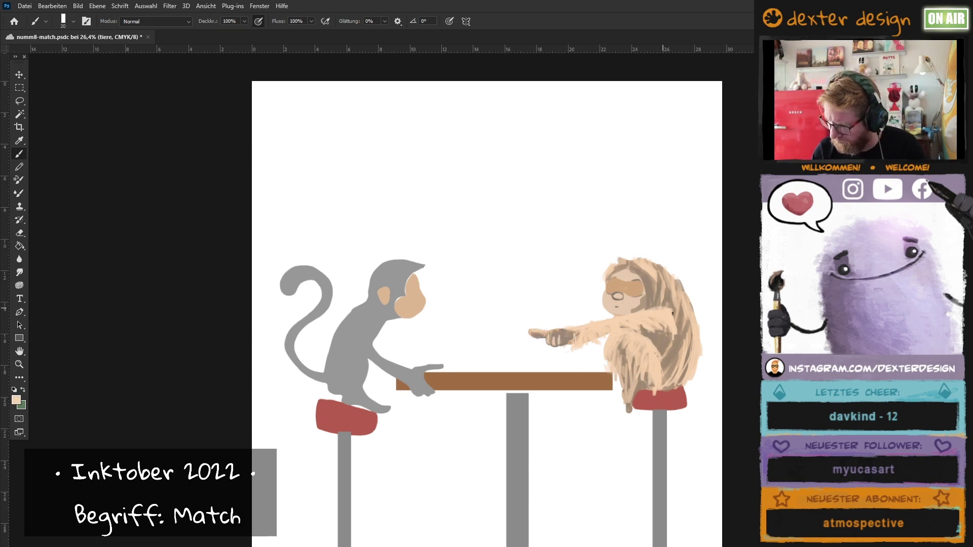
Lasso the sloth's face and shift its hue toward pink with Hue/Saturation.
key(l)
drag(598, 286, 596, 289)
click(78, 5)
click(243, 32)
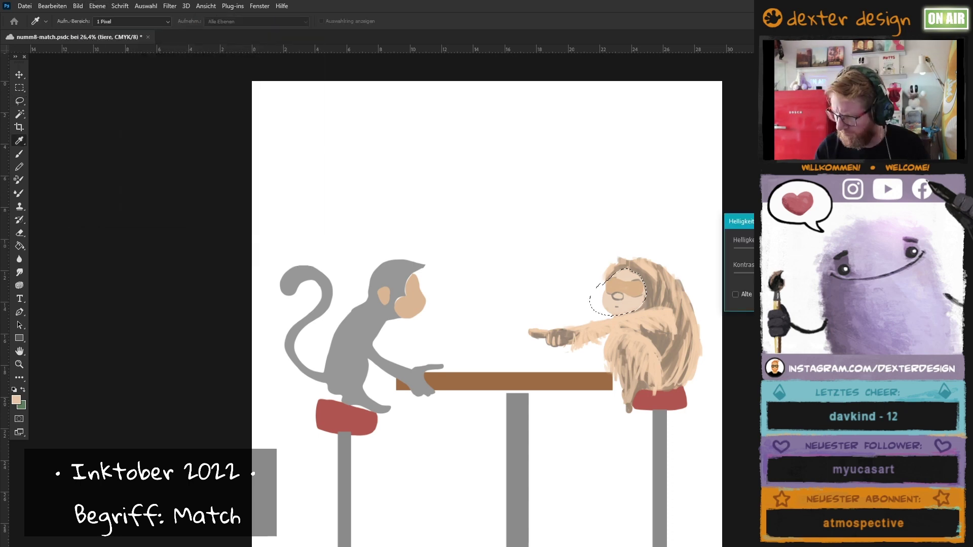
key(Escape)
key(ctrl+u)
drag(705, 265, 773, 174)
drag(745, 238, 734, 242)
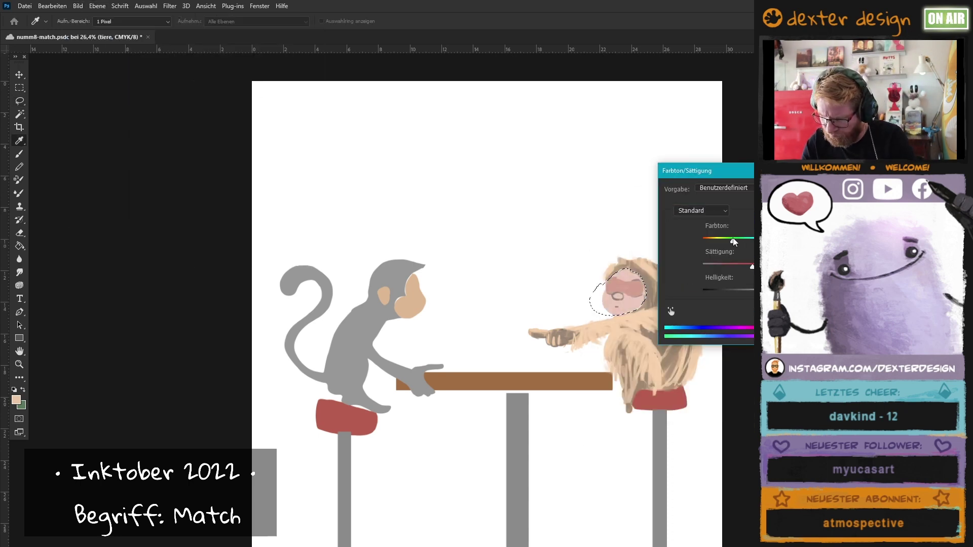
key(Return)
Lasso the sloth's body and arm, shift the fur hue to purple, and deselect.
drag(643, 306, 600, 282)
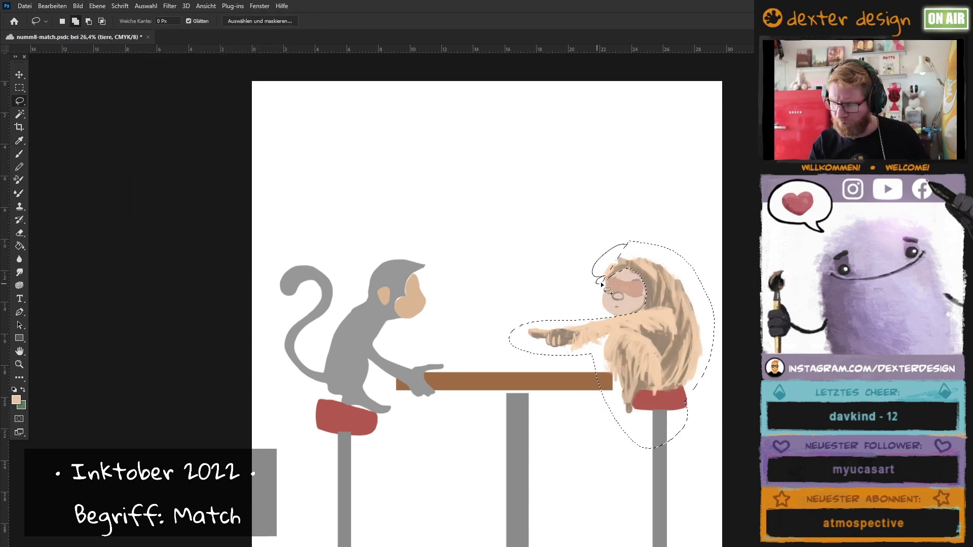
click(78, 5)
key(Escape)
key(ctrl+u)
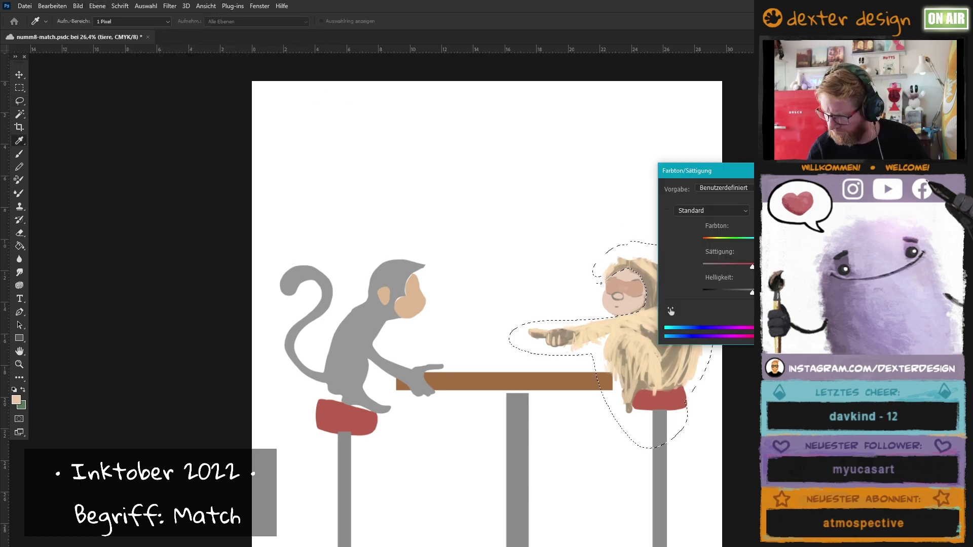
drag(728, 238, 733, 238)
key(Return)
key(ctrl+d)
Outline the left edge of the sloth's face in sampled tan.
key(b)
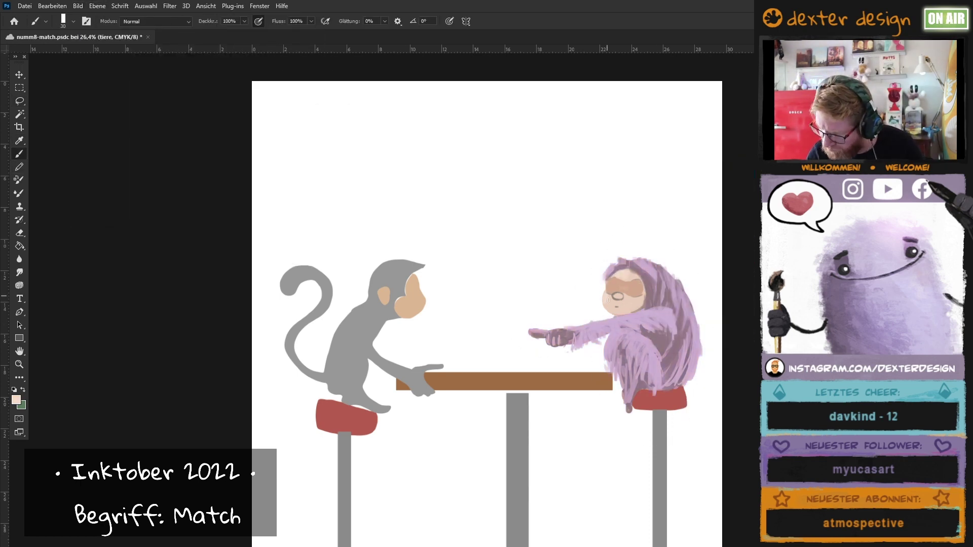
alt+click(618, 285)
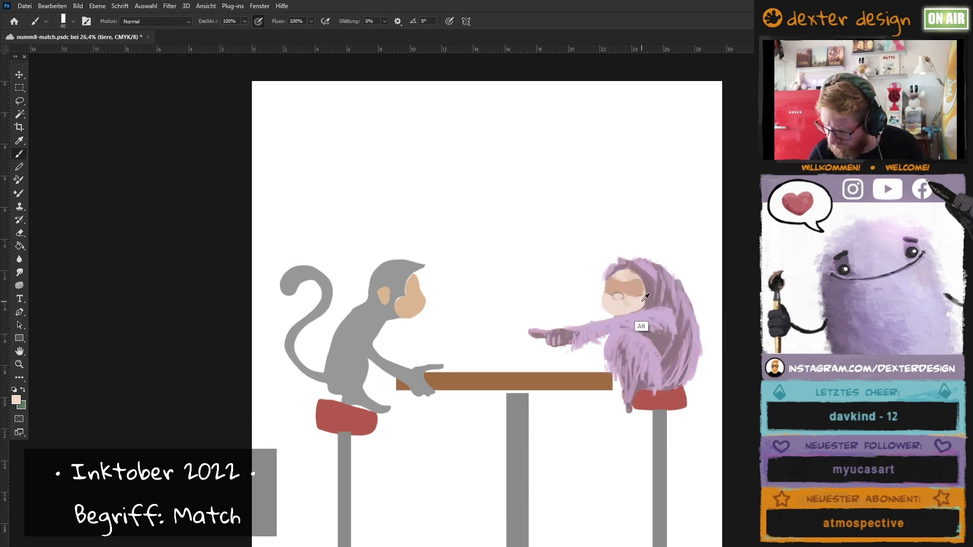
drag(614, 317, 601, 281)
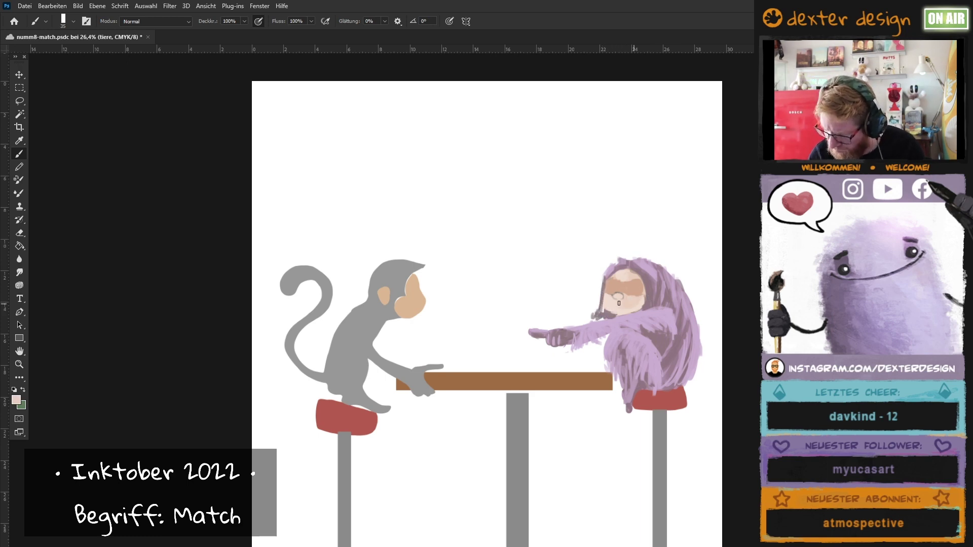
alt+click(651, 291)
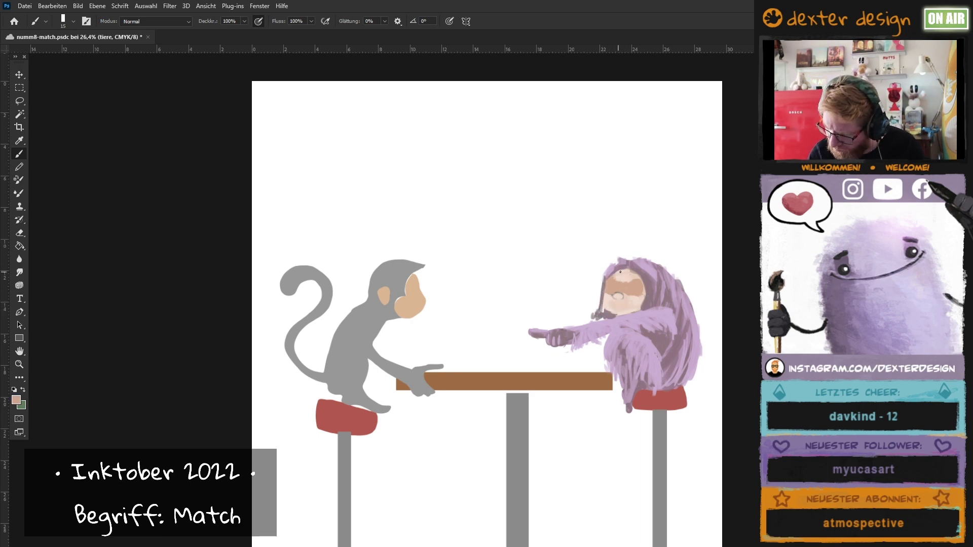
Darken the sloth's nose with a small brush in sampled dark brown.
key(bracketleft)
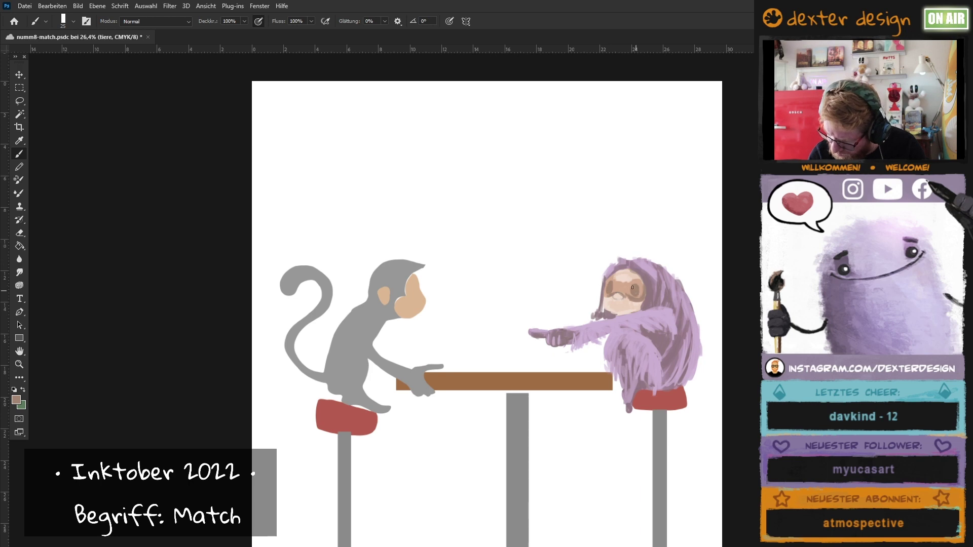
alt+click(611, 288)
key(bracketleft)
key(bracketleft)
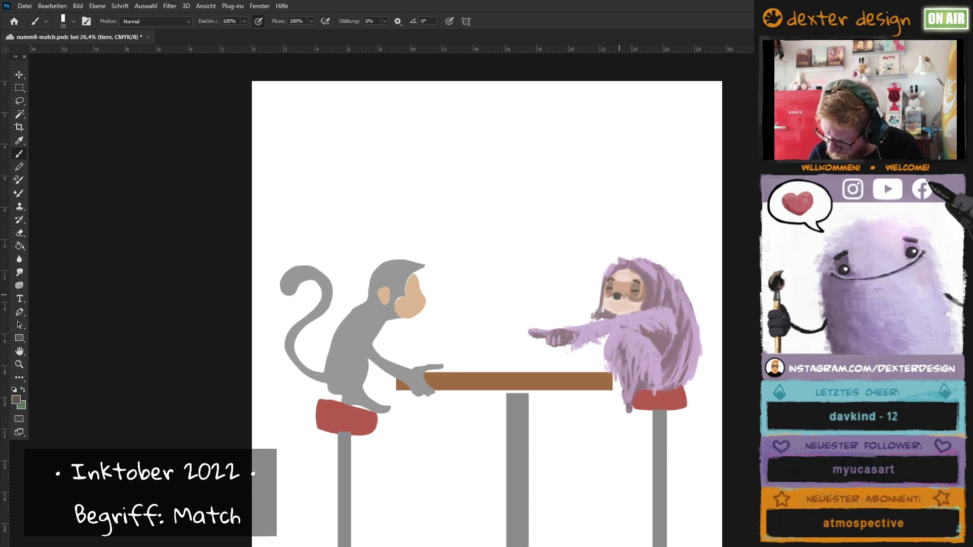
alt+click(617, 296)
key(bracketleft)
key(bracketleft)
click(618, 297)
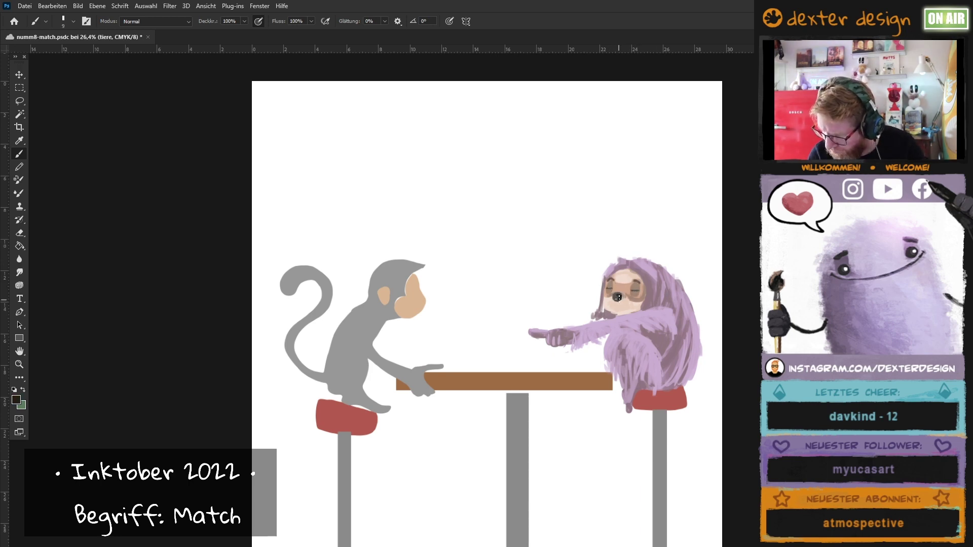
Lighten the sloth's arm, shoulder, body, head top and left side with pink fur strokes.
key(bracketright)
key(bracketright)
key(bracketright)
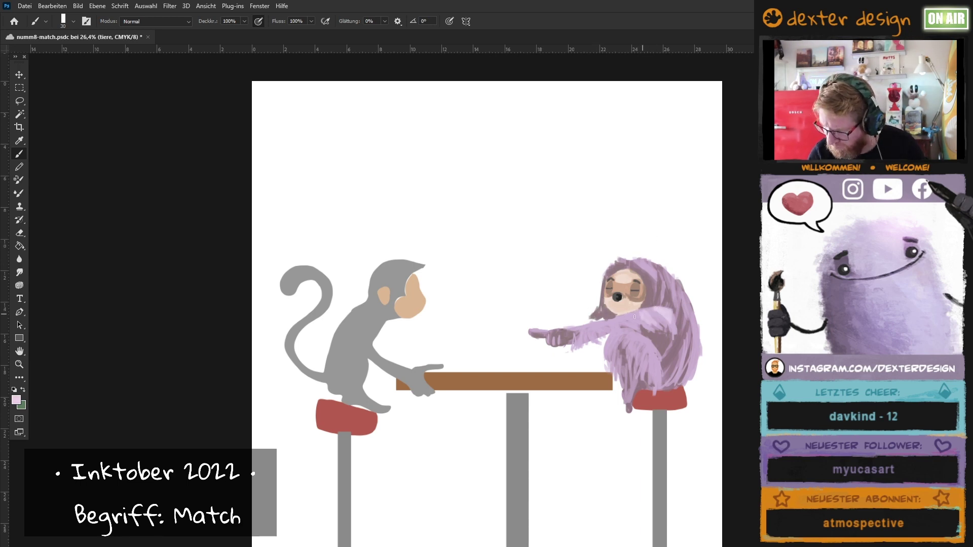
key(bracketright)
drag(635, 317, 583, 337)
drag(661, 277, 689, 365)
mouse_move(658, 335)
mouse_down()
mouse_move(644, 388)
mouse_move(625, 372)
mouse_move(621, 393)
mouse_move(676, 361)
mouse_up()
alt+click(645, 376)
key(bracketright)
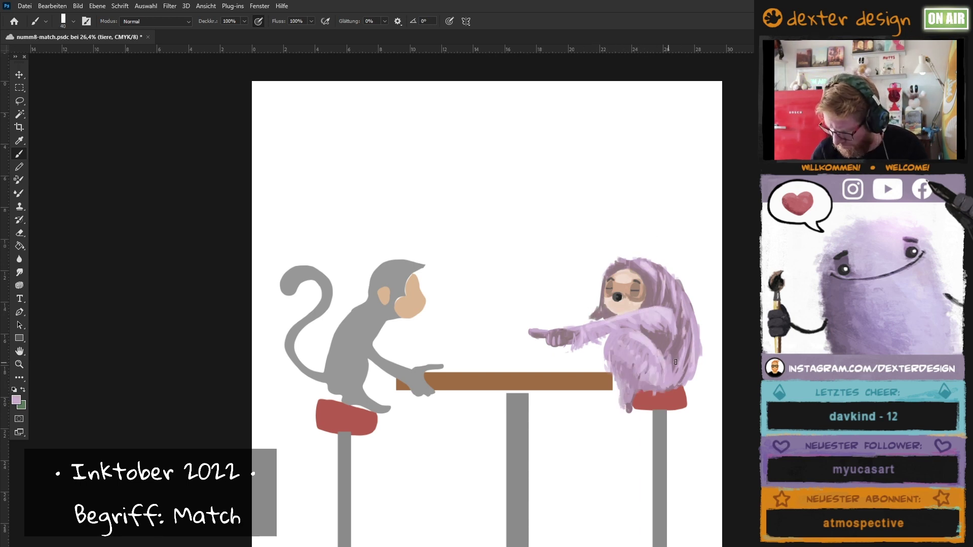
drag(659, 264, 698, 370)
drag(606, 257, 589, 316)
Sample brownish and lighter pinks, then add a small dark stroke on the sloth's hand.
alt+click(636, 278)
key(bracketleft)
key(bracketleft)
key(bracketleft)
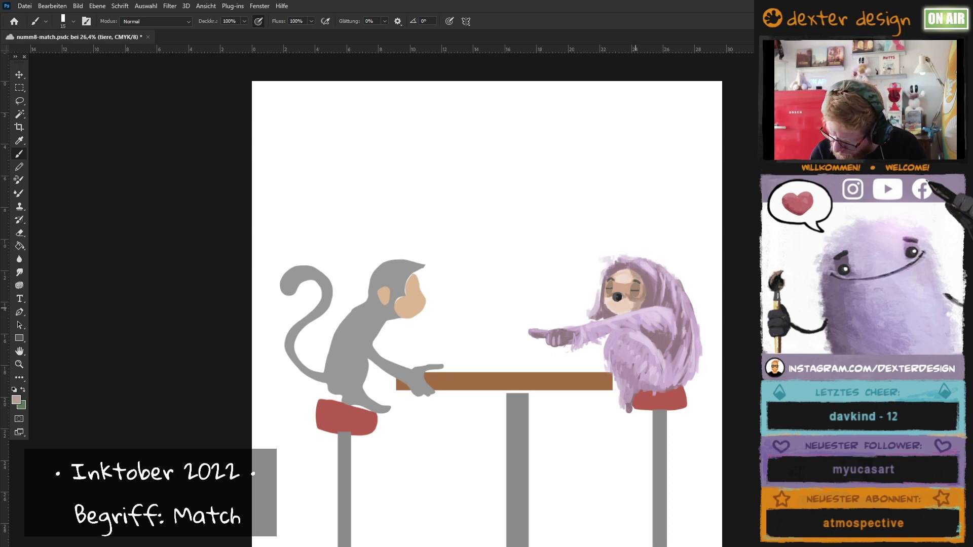
key(bracketleft)
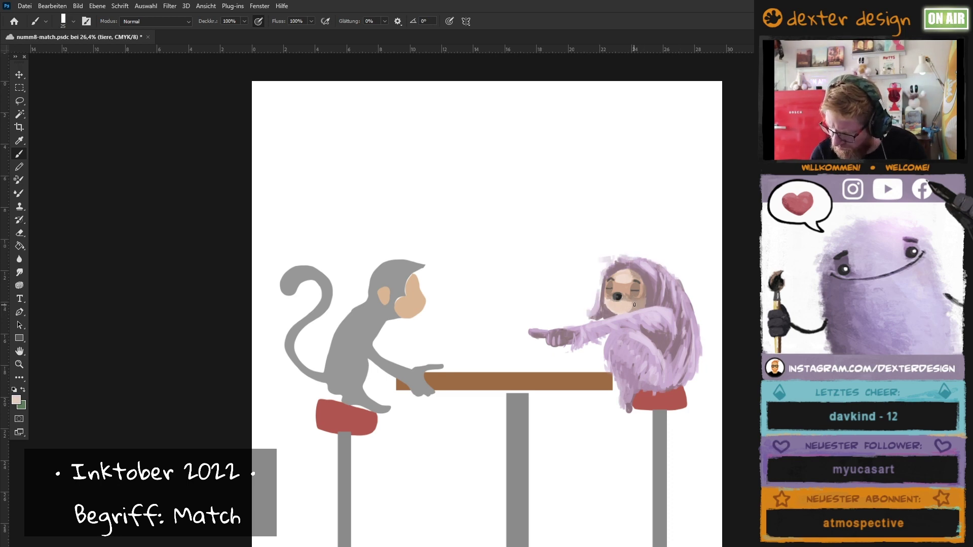
key(bracketleft)
alt+click(630, 277)
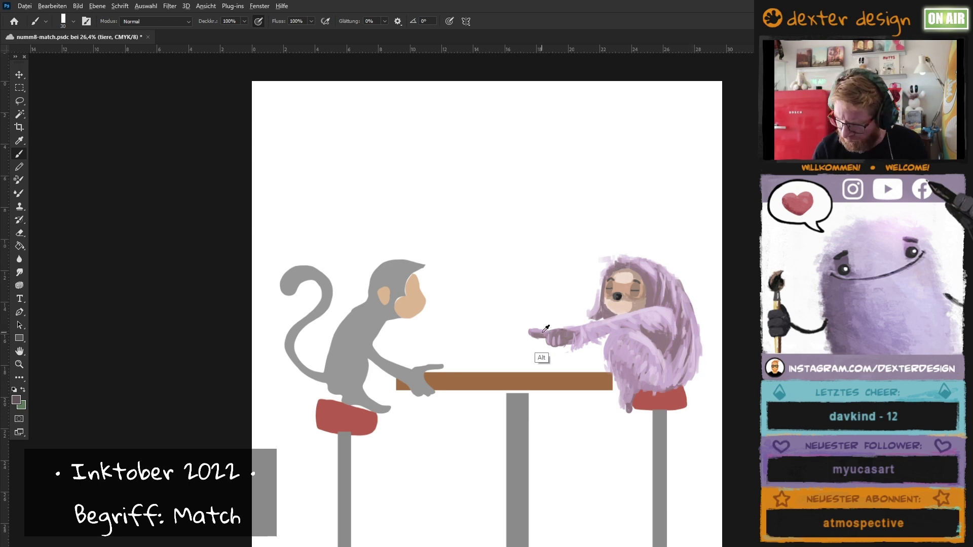
key(bracketleft)
key(bracketleft)
key(bracketleft)
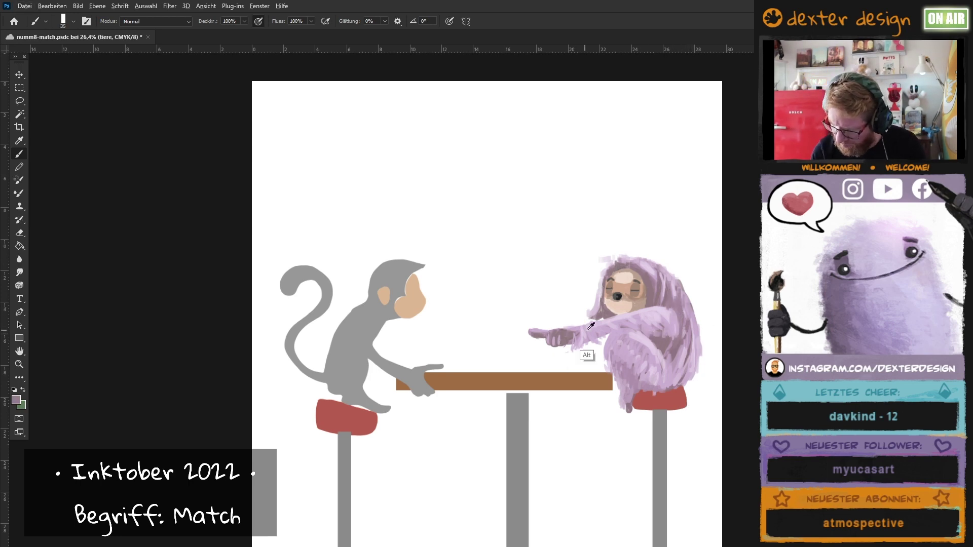
alt+click(569, 335)
drag(562, 336, 563, 345)
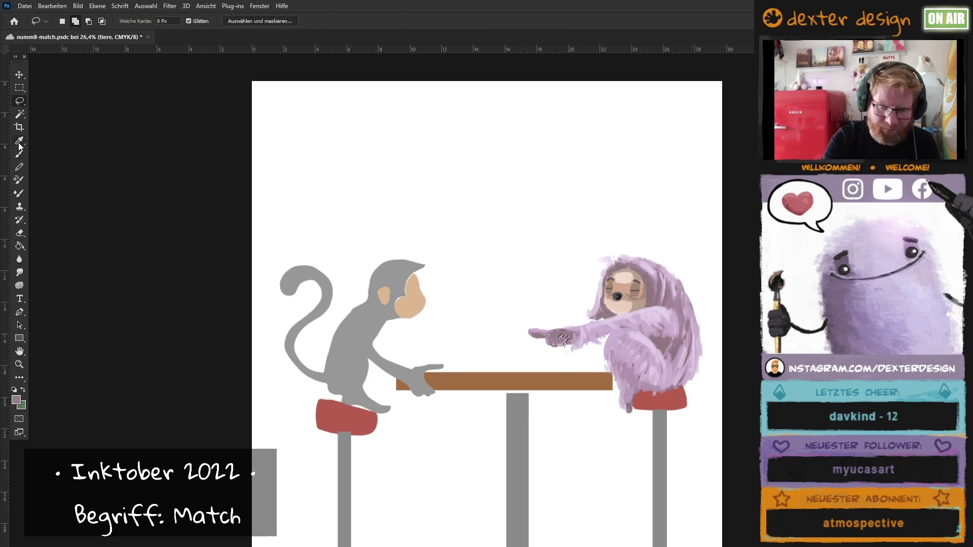
key(bracketright)
key(bracketright)
key(bracketright)
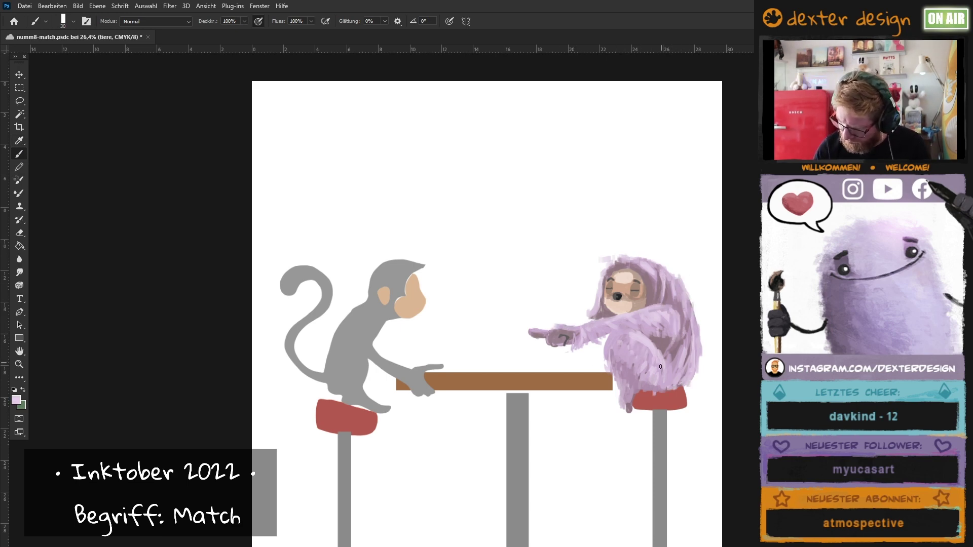
Sample darker mauve for the sloth's face edge, then flip the canvas horizontally.
key(bracketleft)
key(bracketleft)
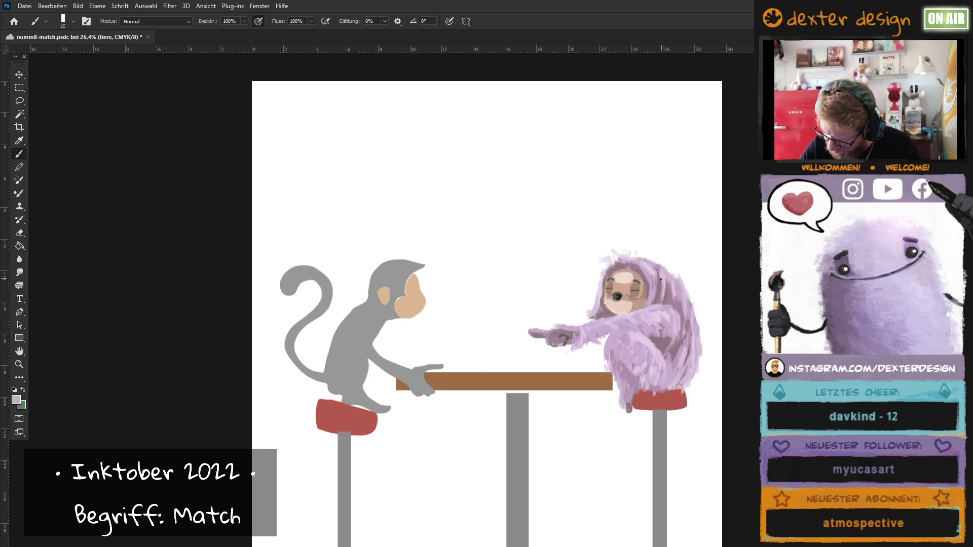
key(bracketleft)
alt+click(661, 279)
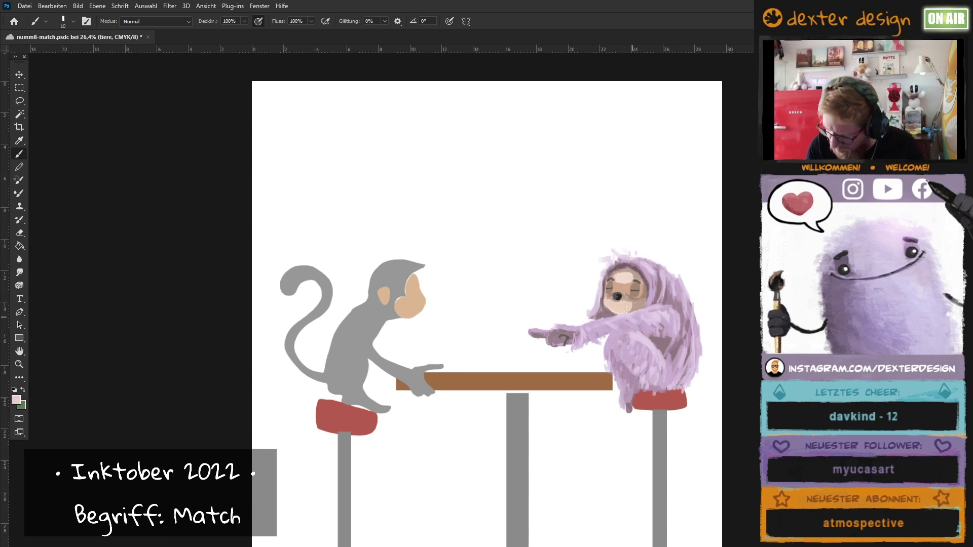
alt+click(605, 312)
key(bracketleft)
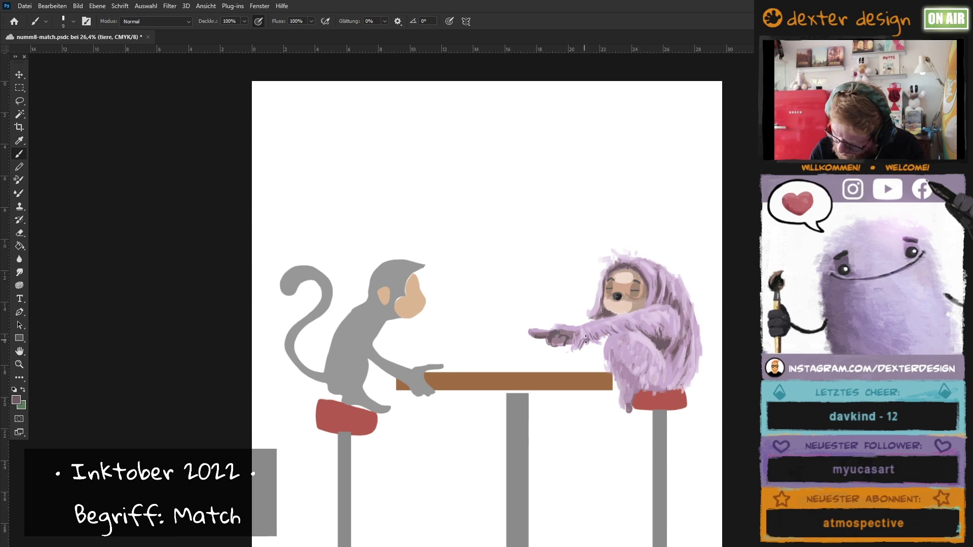
key(bracketright)
key(bracketright)
key(bracketright)
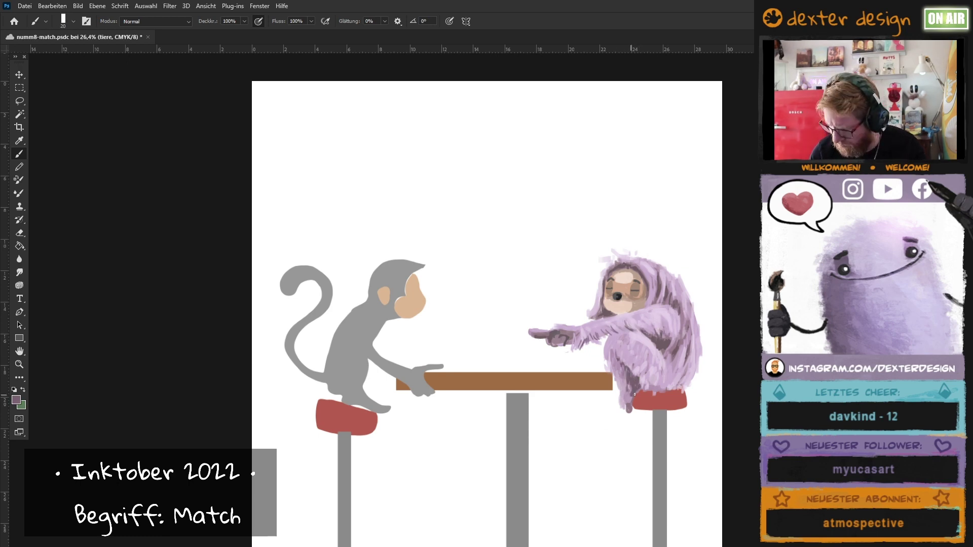
key(bracketleft)
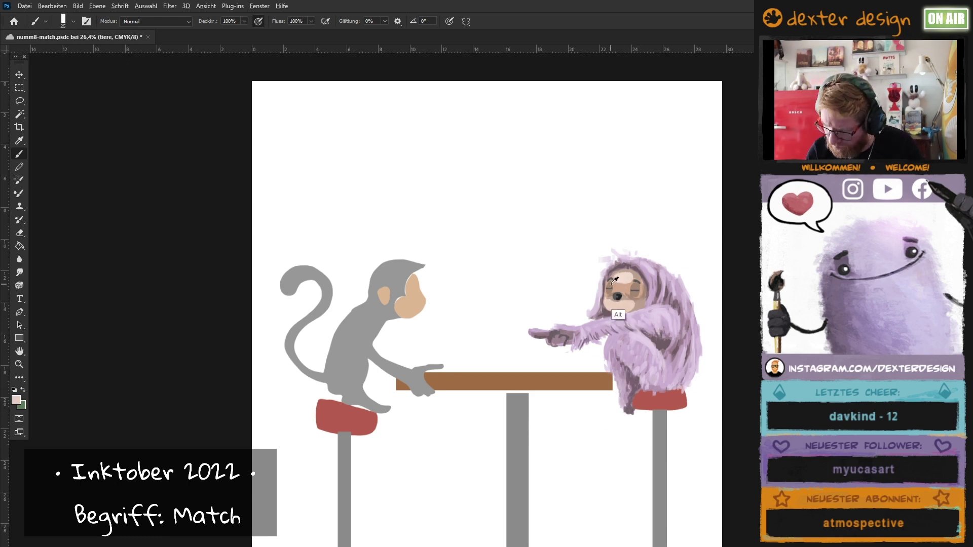
alt+click(619, 315)
key(ctrl+alt+shift+h)
Mirror the picture horizontally and sample light beige and near-white highlight tones from the sloth's face.
key(bracketleft)
key(bracketleft)
alt+click(309, 299)
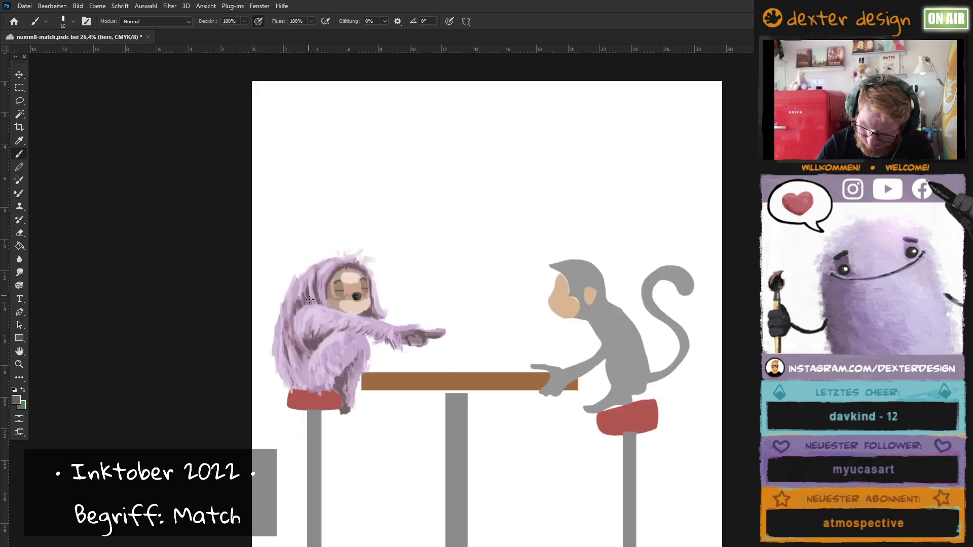
key(bracketright)
alt+click(367, 305)
alt+click(357, 296)
key(bracketleft)
key(bracketleft)
key(bracketleft)
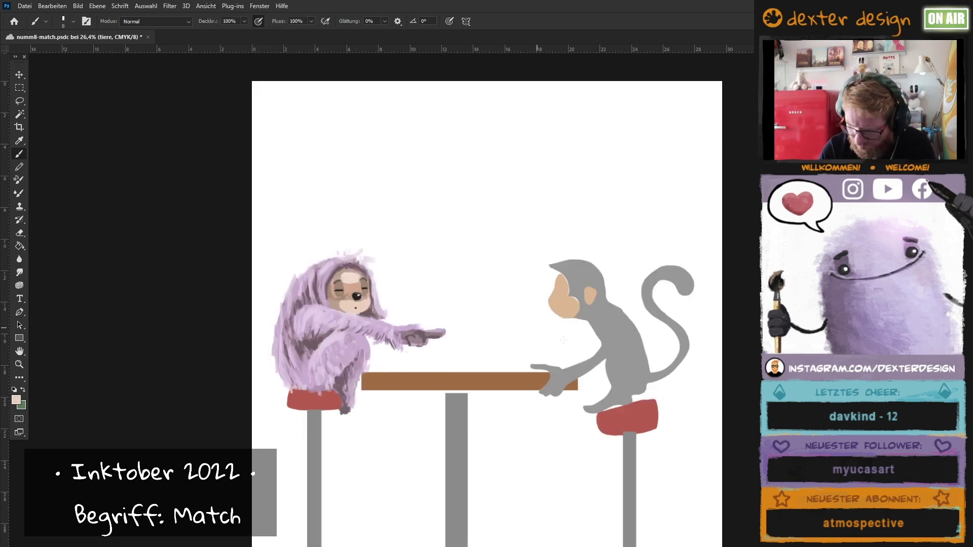
key(bracketleft)
key(bracketleft)
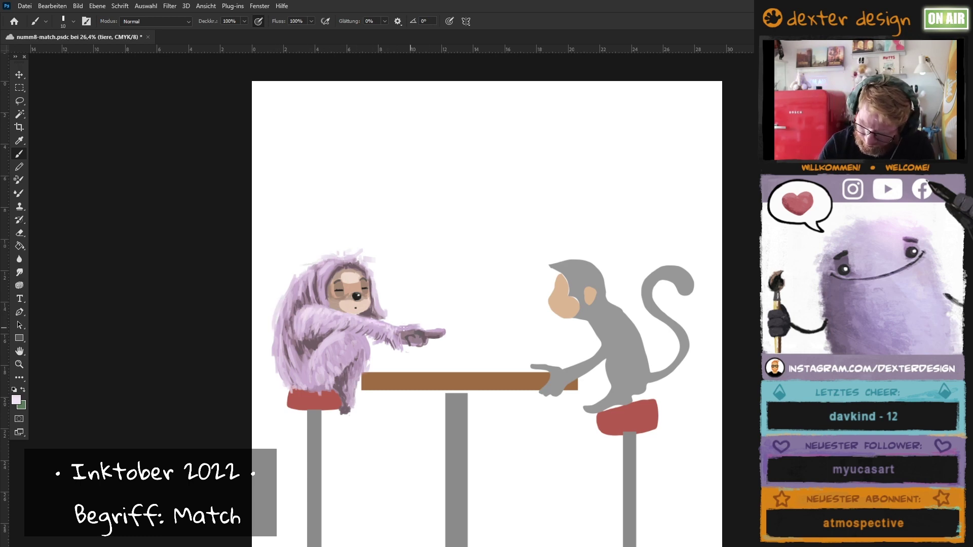
Shade the sloth's lower fur in darker mauve at 60% opacity with a size-70 brush.
key(bracketright)
key(bracketright)
key(bracketright)
alt+click(284, 324)
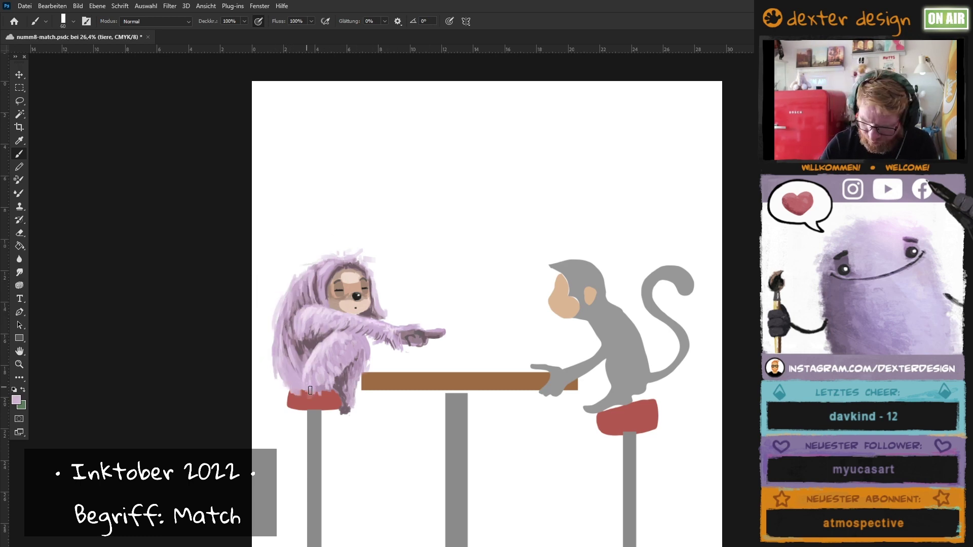
key(6)
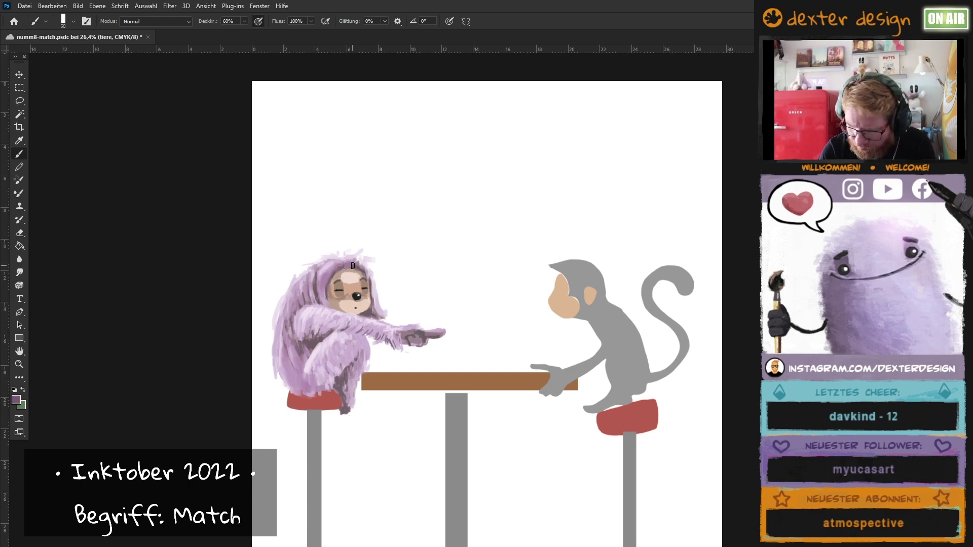
key(bracketright)
key(bracketright)
key(bracketright)
drag(337, 354, 361, 380)
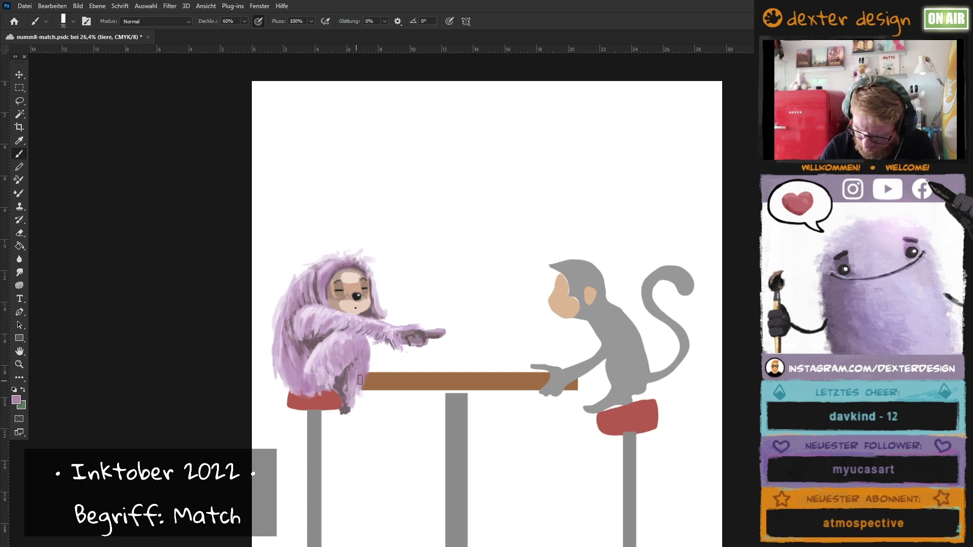
Sample tan and mauve tones, then paint light tan onto the monkey's face.
key(bracketleft)
key(bracketleft)
key(bracketleft)
alt+click(339, 298)
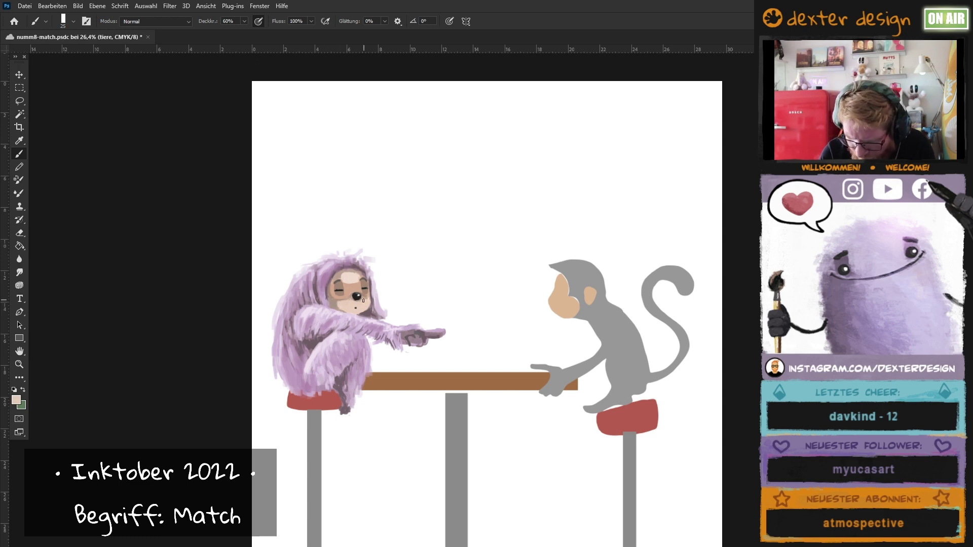
key(bracketleft)
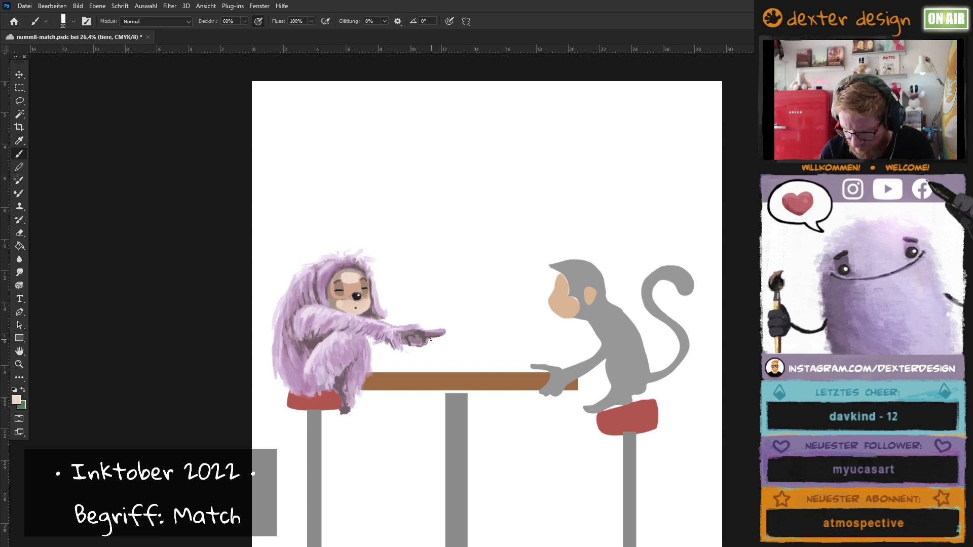
key(bracketright)
alt+click(348, 266)
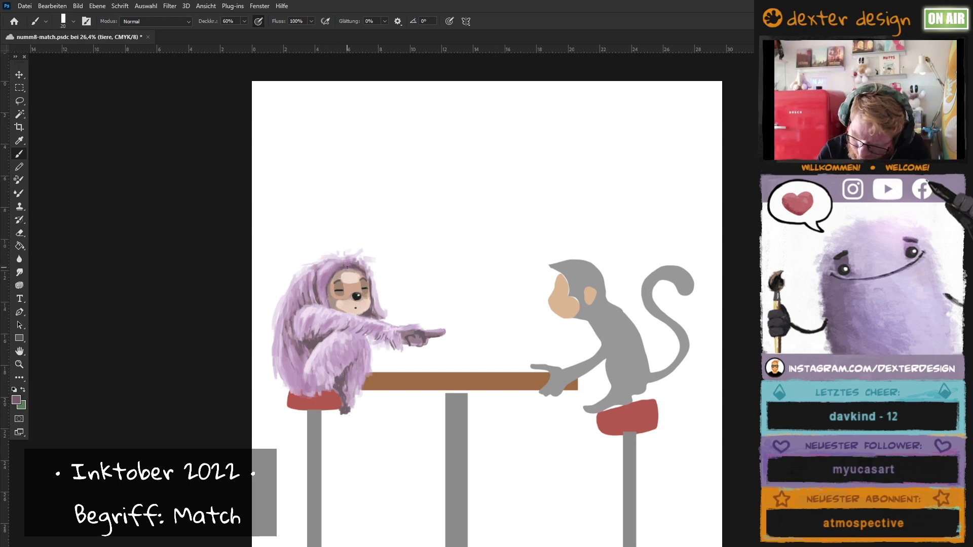
alt+click(560, 325)
key(bracketright)
key(bracketright)
key(bracketright)
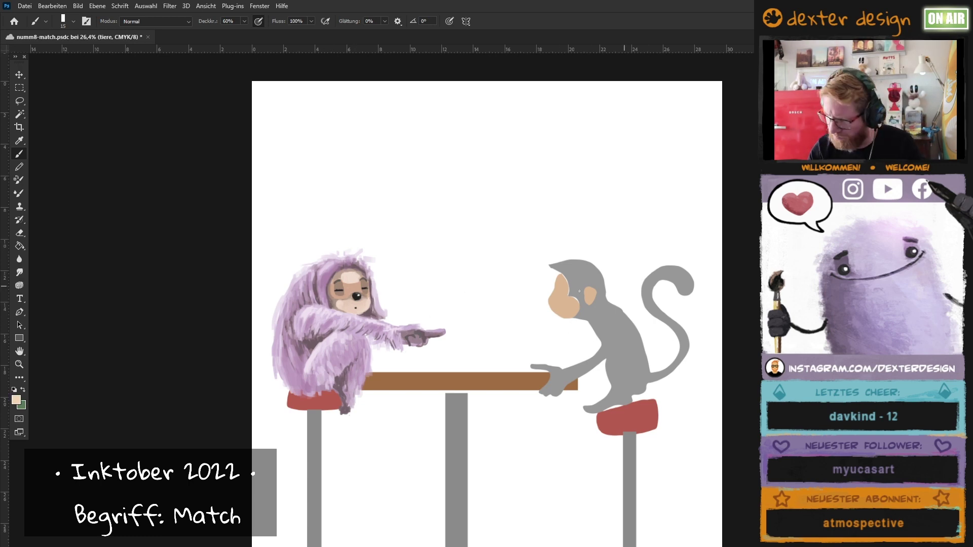
drag(555, 278, 553, 308)
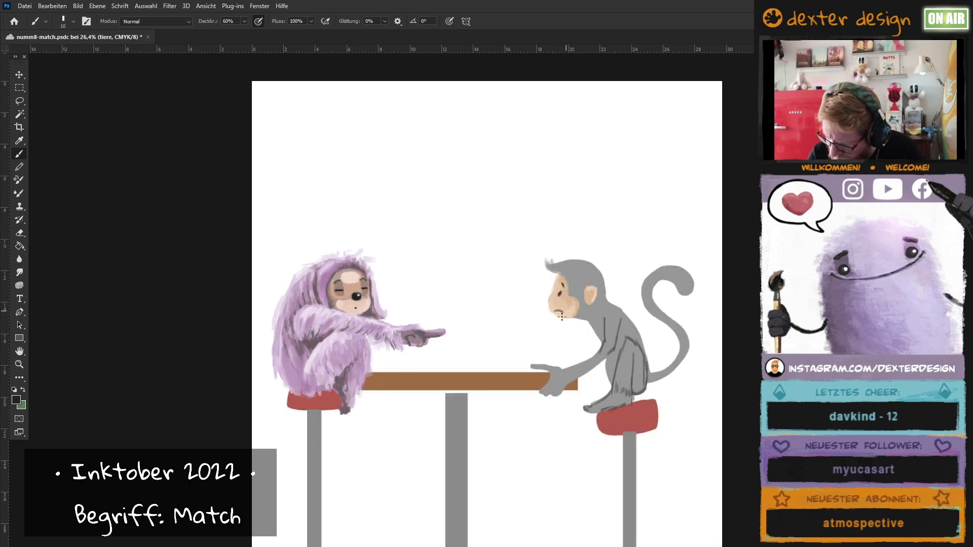
Sample tan skin tones from the monkey's face at 100% opacity with a size-10 brush.
alt+click(562, 317)
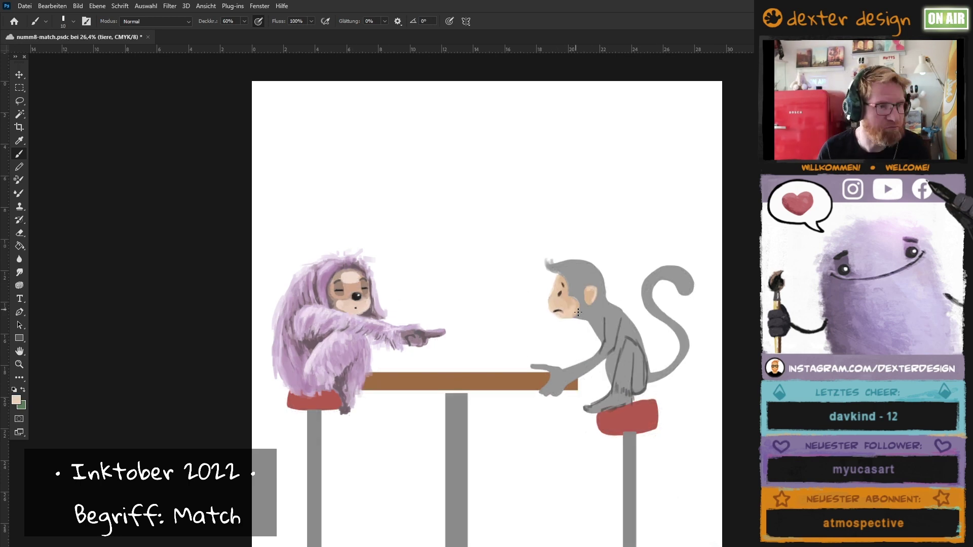
key(0)
key(bracketright)
key(bracketright)
key(bracketright)
alt+click(567, 300)
key(bracketleft)
key(bracketleft)
key(bracketleft)
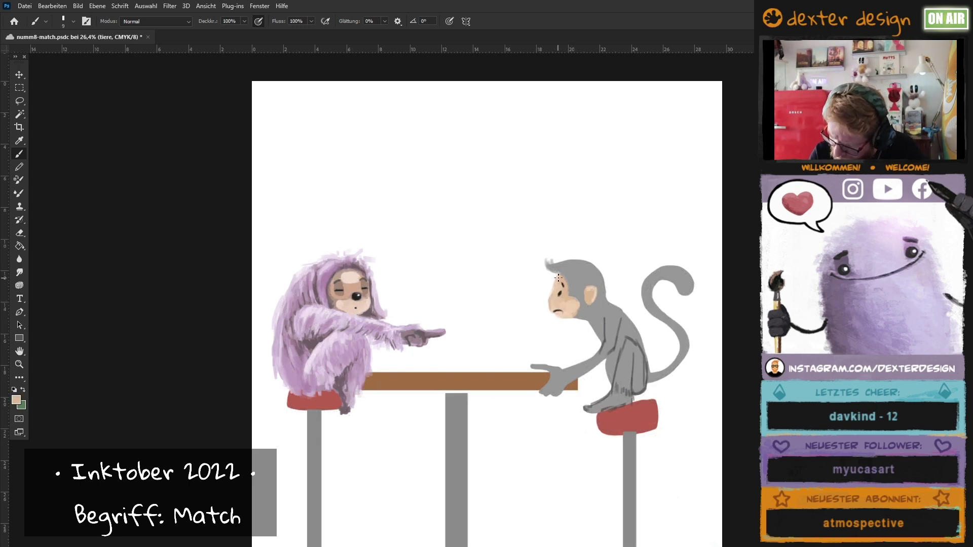
Shade the monkey's head, shoulder, arm, back and hip in sampled grey at 50% opacity.
alt+click(570, 276)
key(bracketright)
key(bracketright)
key(bracketright)
key(5)
mouse_move(550, 264)
mouse_down()
mouse_move(575, 293)
mouse_move(613, 272)
mouse_move(580, 287)
mouse_move(598, 375)
mouse_up()
key(bracketleft)
key(bracketleft)
key(bracketleft)
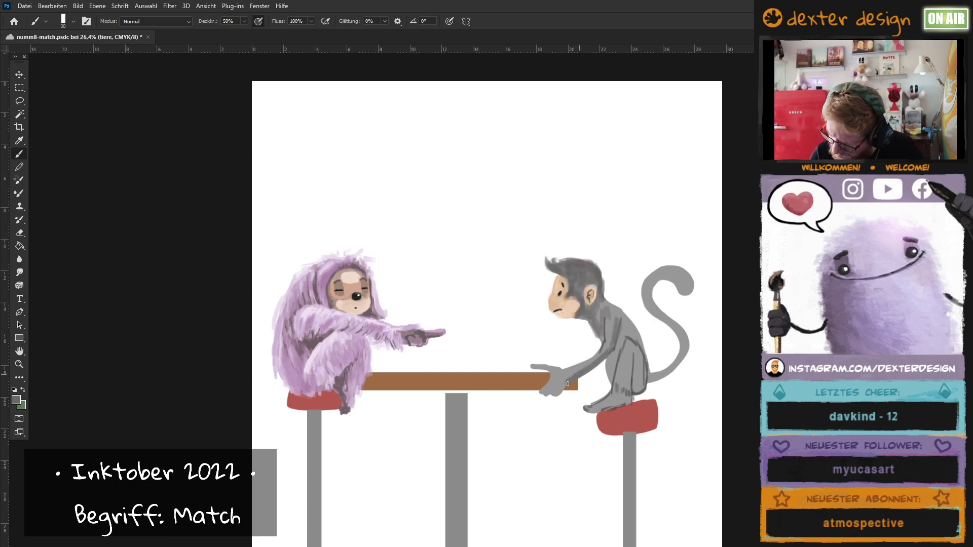
mouse_move(610, 309)
mouse_down()
mouse_move(639, 349)
mouse_move(628, 390)
mouse_up()
mouse_move(621, 327)
mouse_down()
mouse_move(612, 383)
mouse_move(639, 372)
mouse_up()
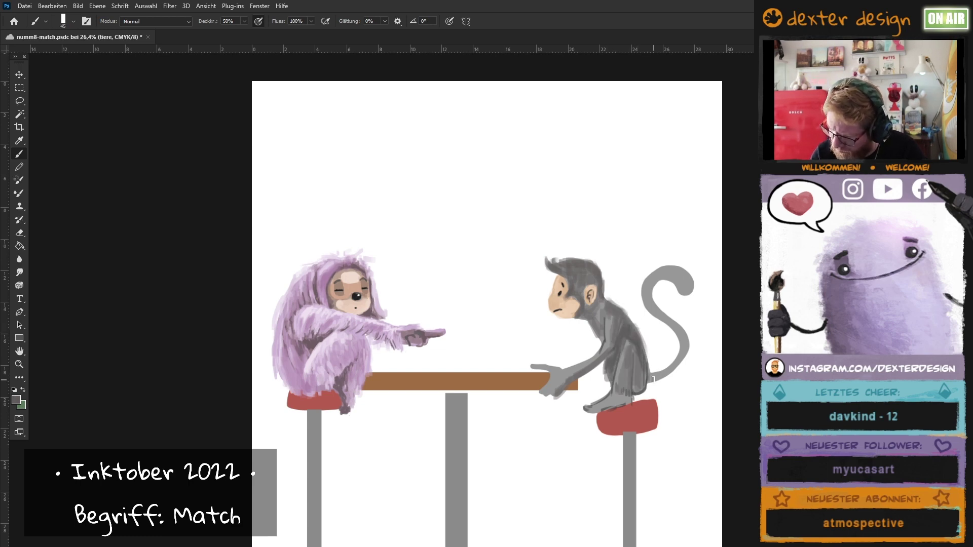
Darken the monkey's back and tail, then paint skin colour on its hand at 80% opacity.
key(bracketleft)
drag(681, 271, 651, 373)
drag(669, 289, 648, 336)
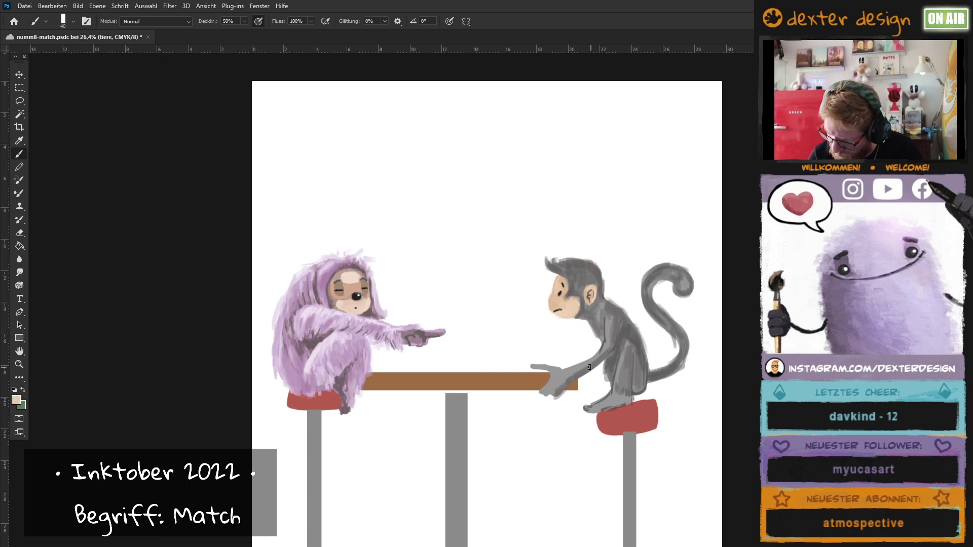
key(8)
key(bracketleft)
drag(531, 367, 547, 372)
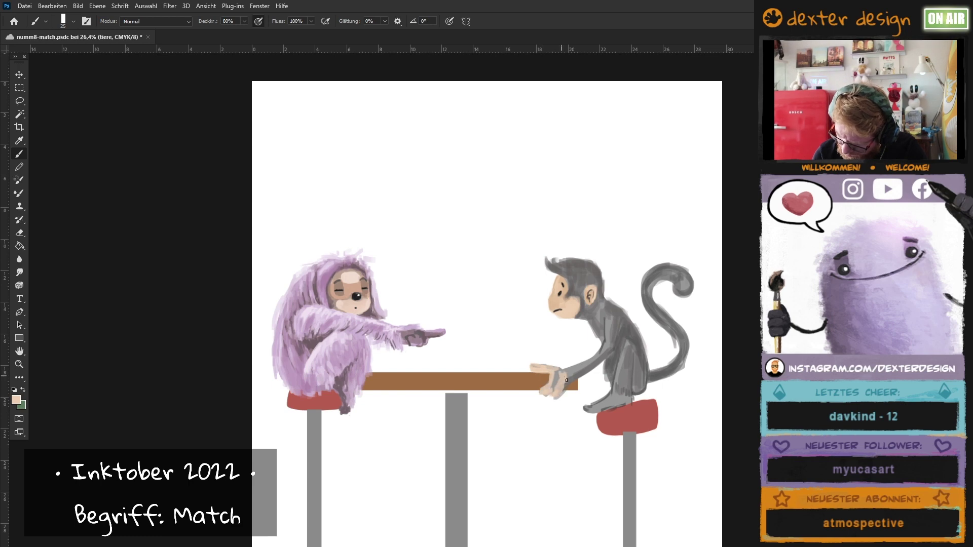
Paint skin colour on the monkey's foot, regrey its leg, and darken its tail and back.
key(bracketright)
mouse_move(585, 408)
mouse_down()
mouse_move(628, 401)
mouse_move(623, 364)
mouse_move(639, 378)
mouse_move(652, 271)
mouse_move(679, 360)
mouse_up()
alt+click(640, 375)
drag(643, 329, 615, 350)
mouse_move(626, 304)
mouse_down()
mouse_move(590, 310)
mouse_move(598, 276)
mouse_move(578, 277)
mouse_up()
key(bracketleft)
key(bracketleft)
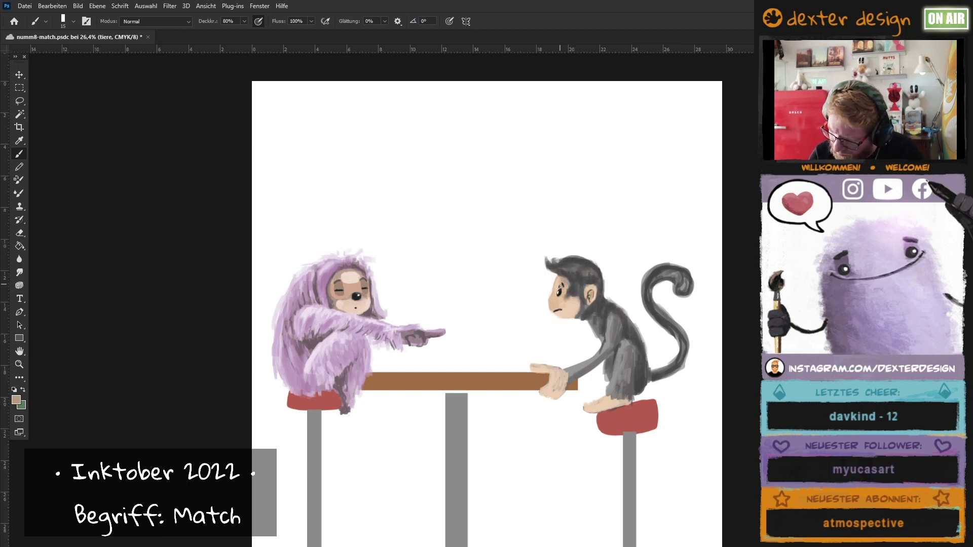
Lighten the monkey's torso and tail tip, darken its arm, and sample beige and tan skin tones.
key(bracketright)
alt+click(575, 304)
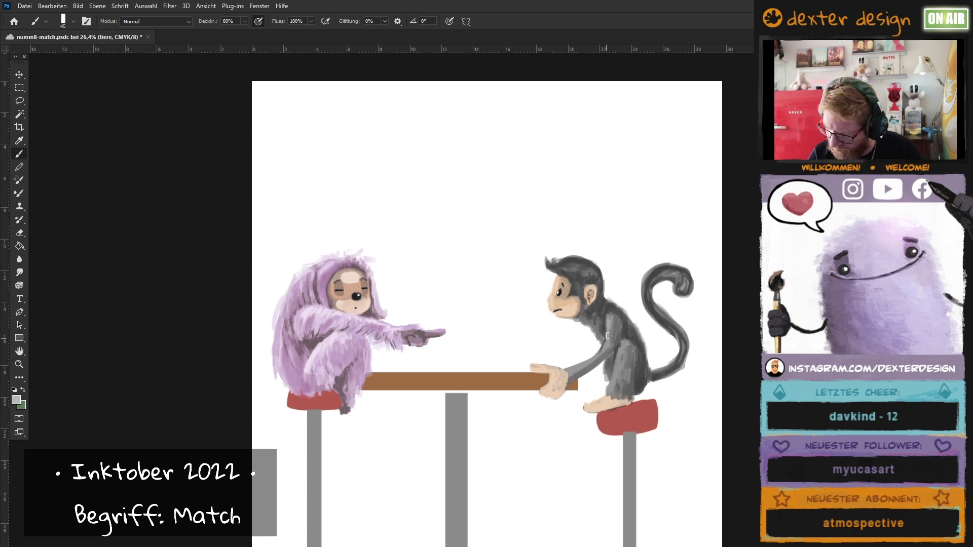
drag(607, 335, 626, 347)
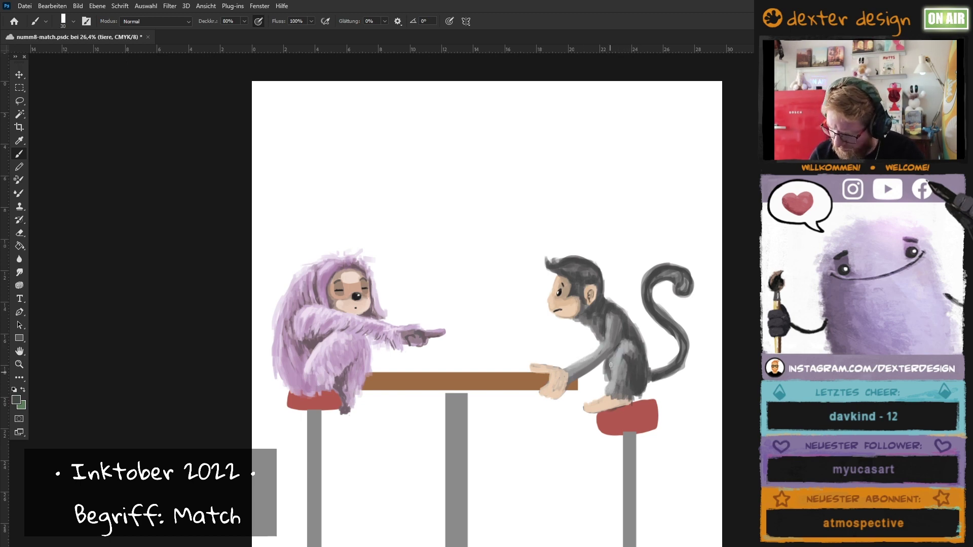
key(bracketright)
drag(583, 363, 572, 380)
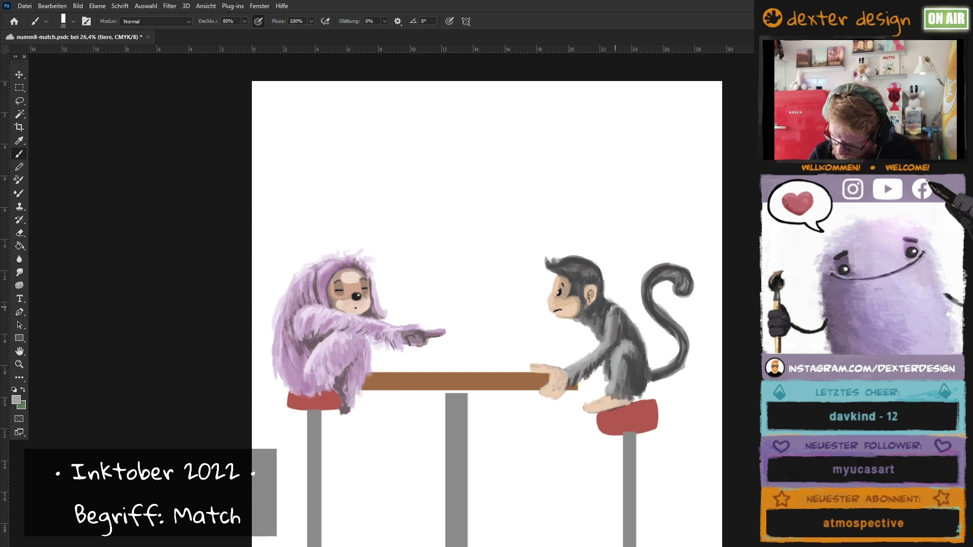
key(bracketleft)
drag(667, 282, 694, 294)
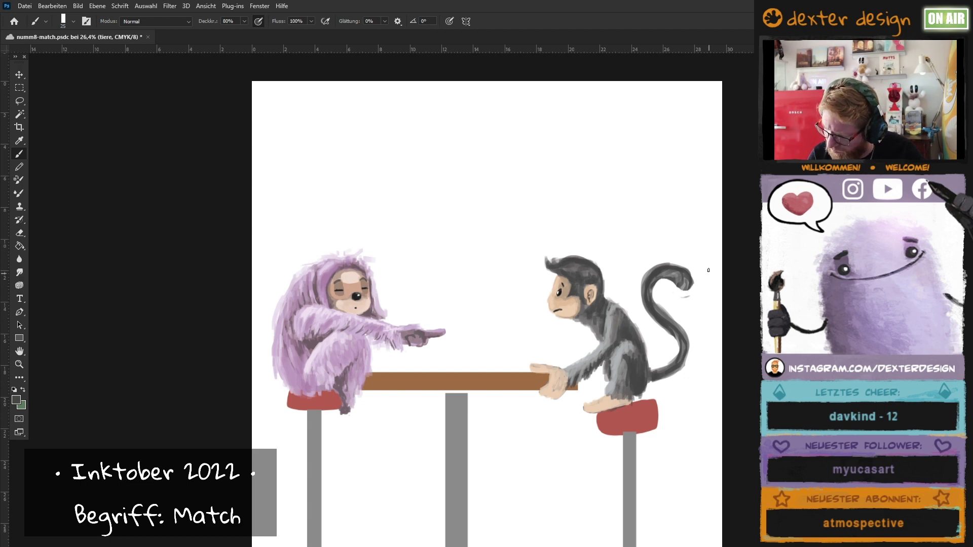
alt+click(557, 309)
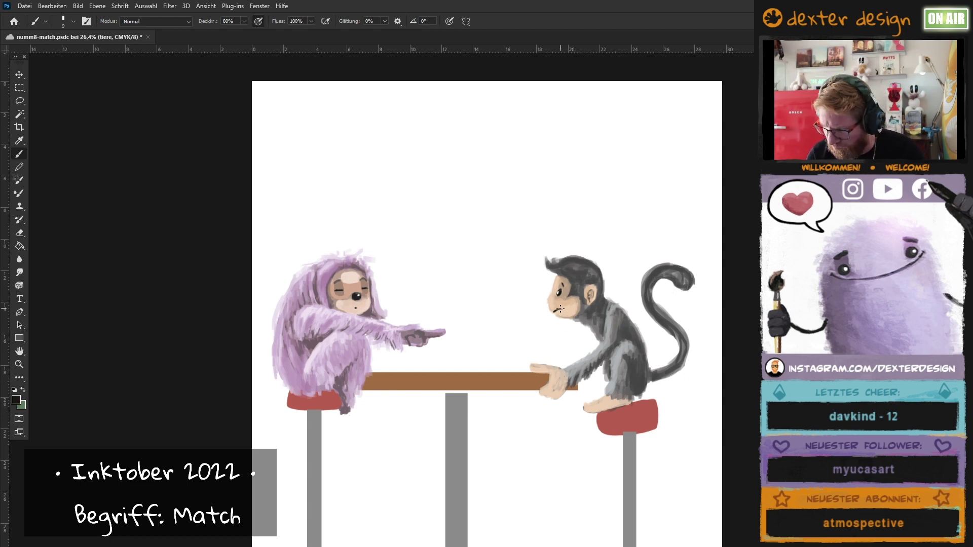
alt+click(588, 297)
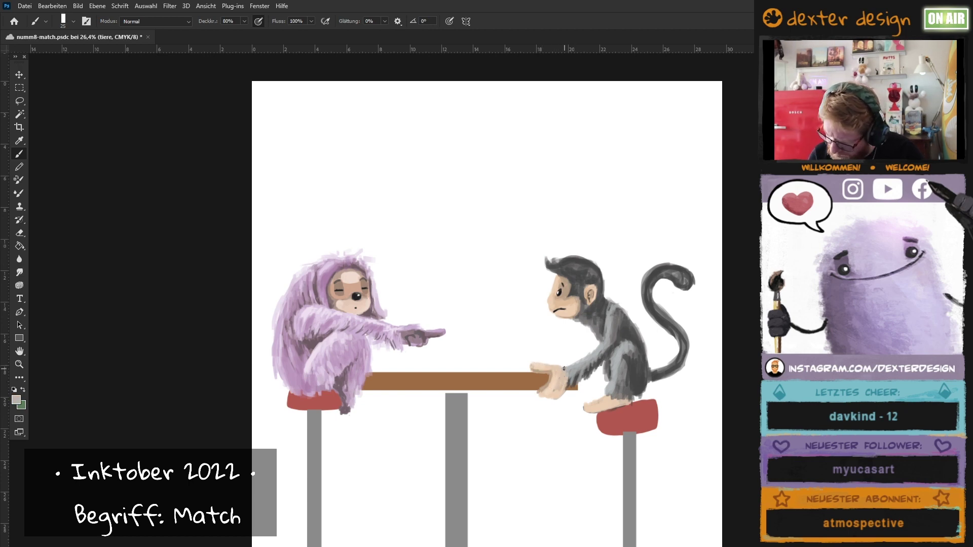
Highlight the monkey's arm and tail curl in light grey and darken its head hair.
alt+click(630, 364)
mouse_move(611, 390)
mouse_down()
mouse_move(613, 362)
mouse_move(625, 352)
mouse_up()
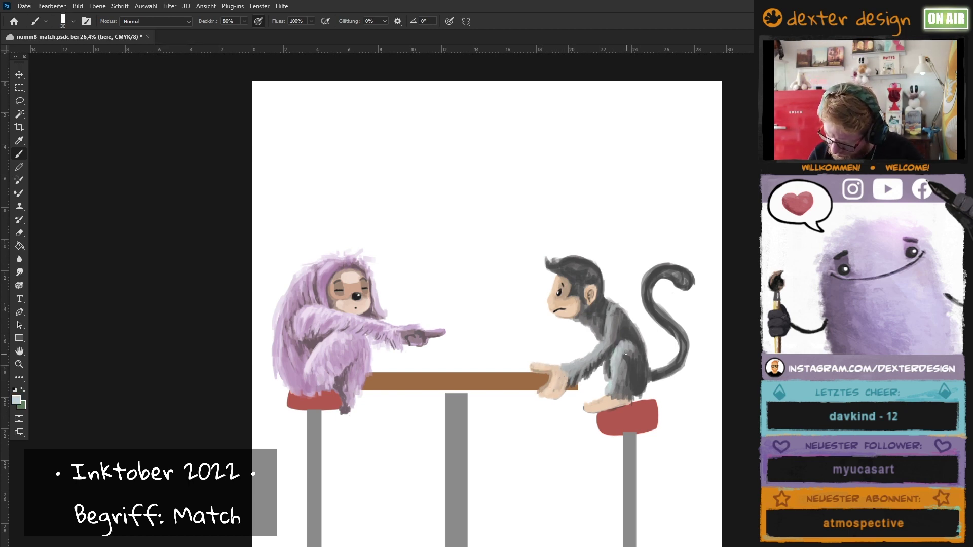
drag(654, 271, 668, 339)
key(bracketleft)
key(bracketleft)
key(bracketleft)
drag(581, 264, 574, 293)
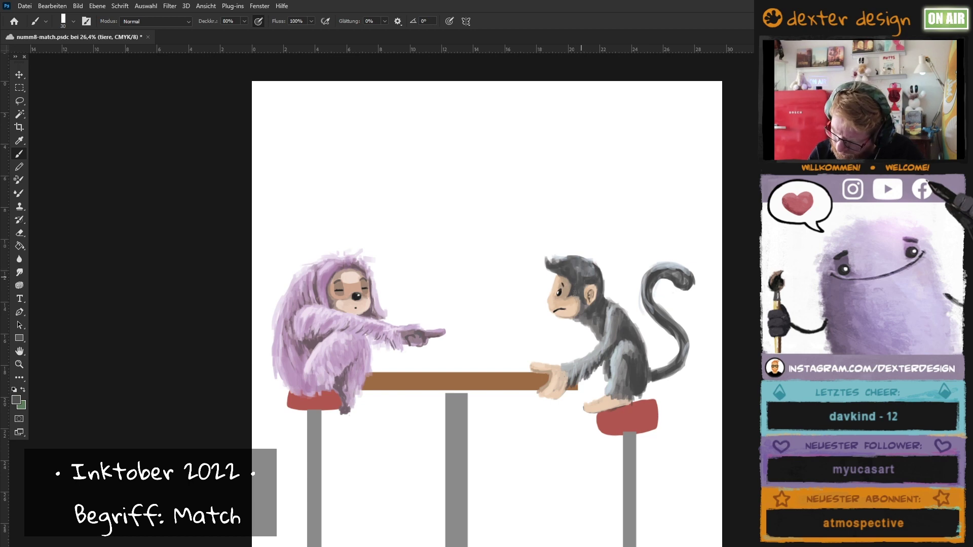
drag(572, 258, 587, 258)
key(bracketright)
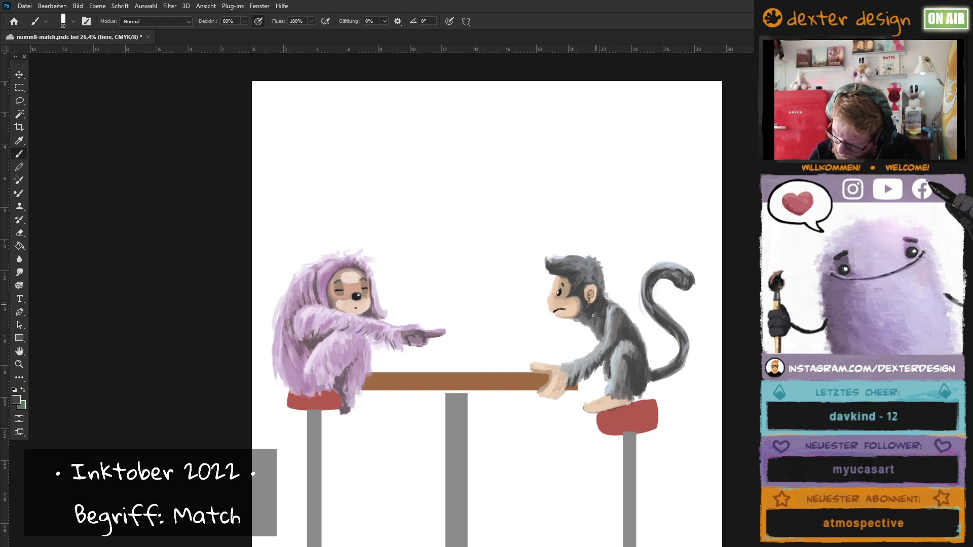
Sample skin and lighter grey tones and add small strokes near the monkey's hand and tail.
alt+click(629, 400)
key(bracketright)
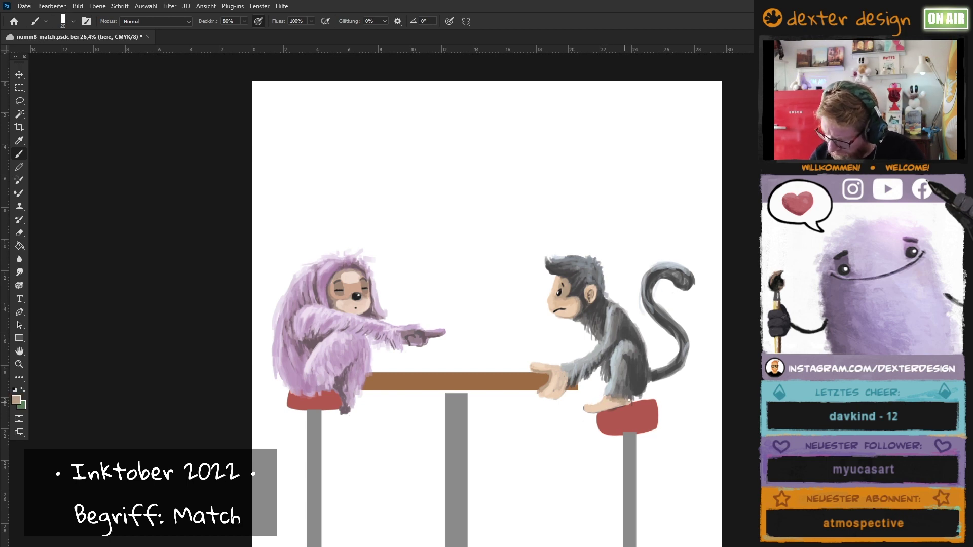
key(bracketright)
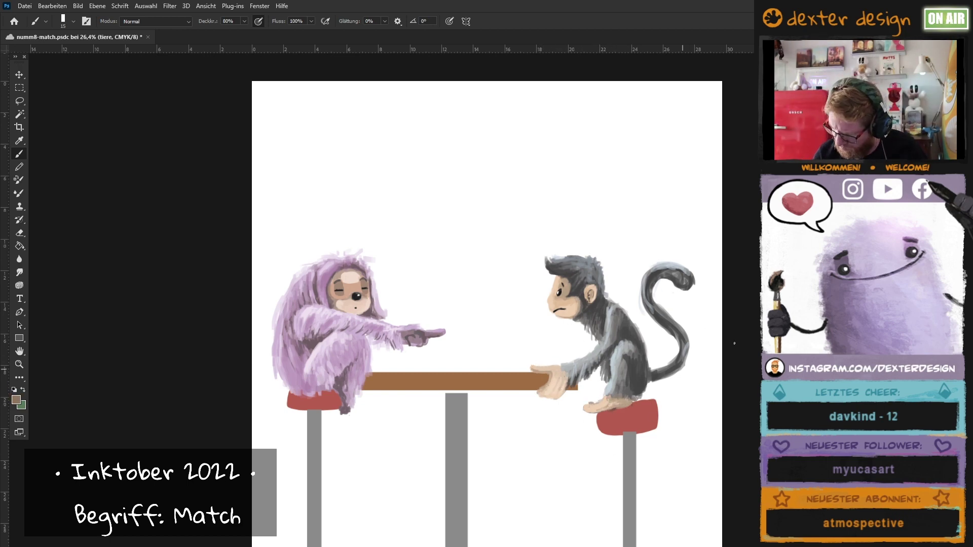
alt+click(636, 399)
key(bracketleft)
alt+click(579, 258)
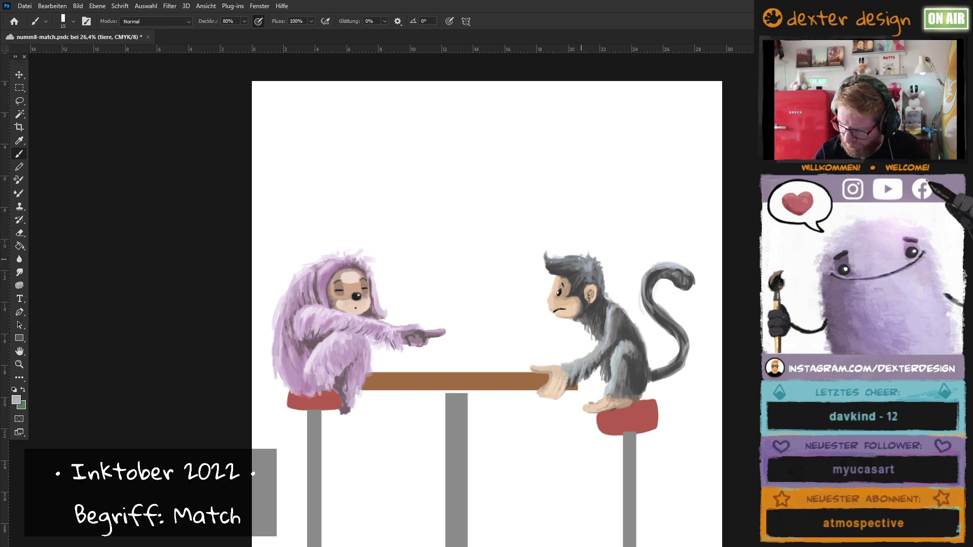
drag(592, 369, 569, 389)
mouse_move(692, 284)
mouse_down()
mouse_move(657, 287)
mouse_move(706, 299)
mouse_move(692, 324)
mouse_up()
Lasso the monkey's tail, scale it smaller and lower, then darken it along its length.
key(l)
key(ctrl+t)
key(Return)
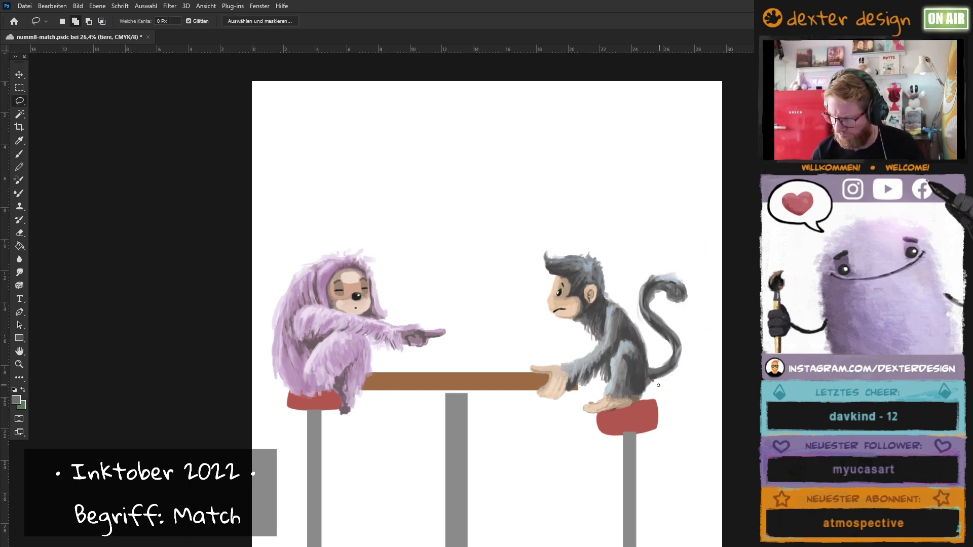
key(b)
key(bracketleft)
drag(661, 280, 654, 377)
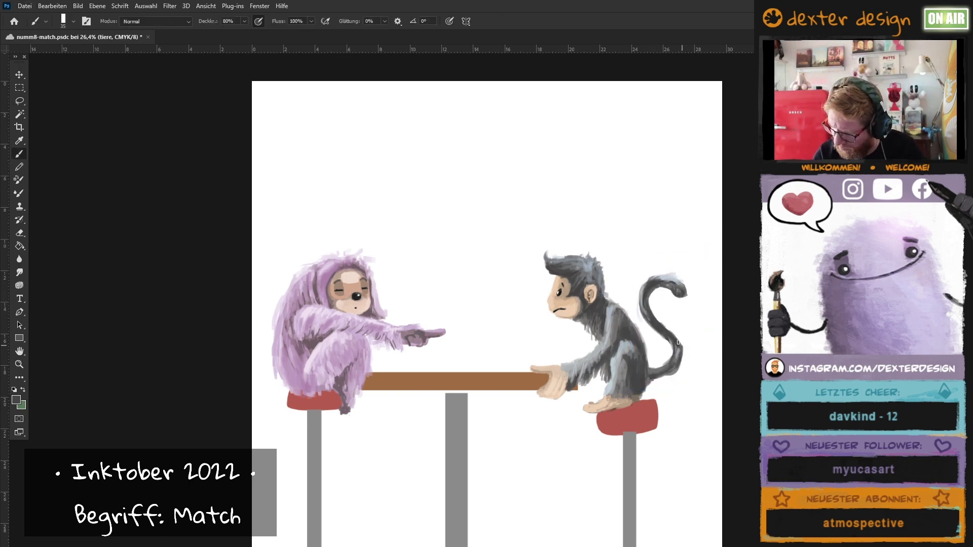
key(bracketleft)
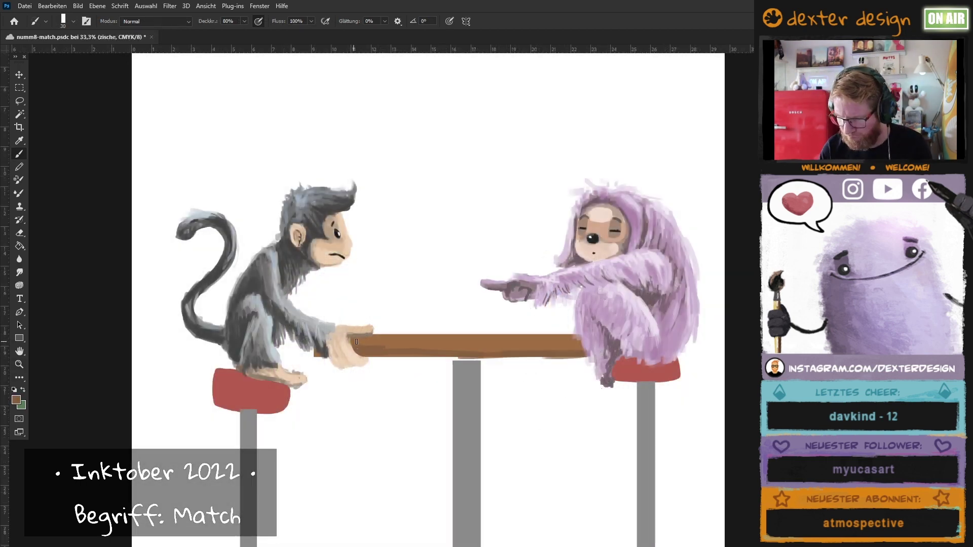
Shade the table top and underside in brown and paint the pedestal leg dark grey.
drag(365, 357, 595, 357)
mouse_move(423, 333)
mouse_down()
mouse_move(488, 333)
mouse_move(555, 357)
mouse_up()
mouse_move(367, 337)
mouse_down()
mouse_move(548, 335)
mouse_move(552, 253)
mouse_up()
mouse_move(460, 284)
mouse_down()
mouse_move(461, 477)
mouse_move(486, 476)
mouse_move(467, 477)
mouse_up()
drag(473, 332, 470, 471)
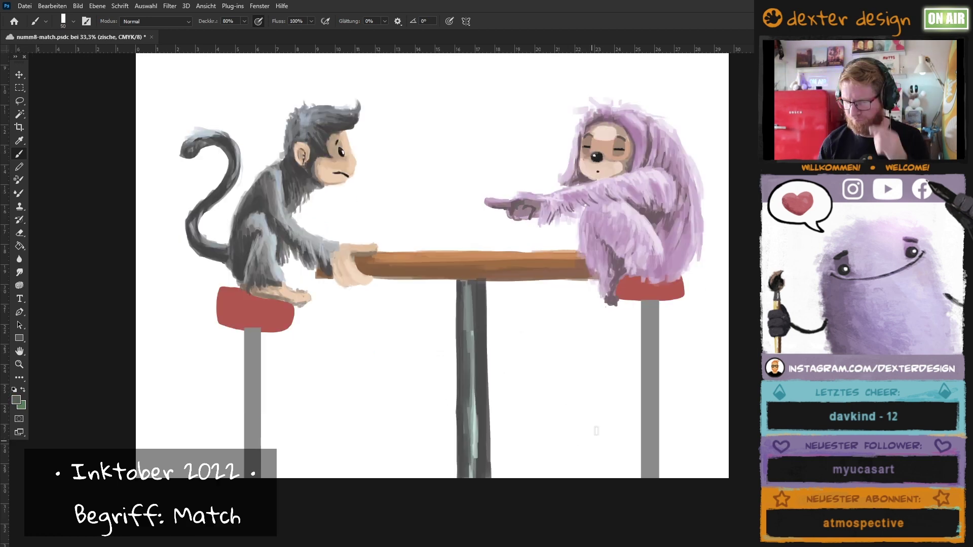
mouse_move(471, 315)
mouse_down()
mouse_move(512, 334)
mouse_move(507, 342)
mouse_up()
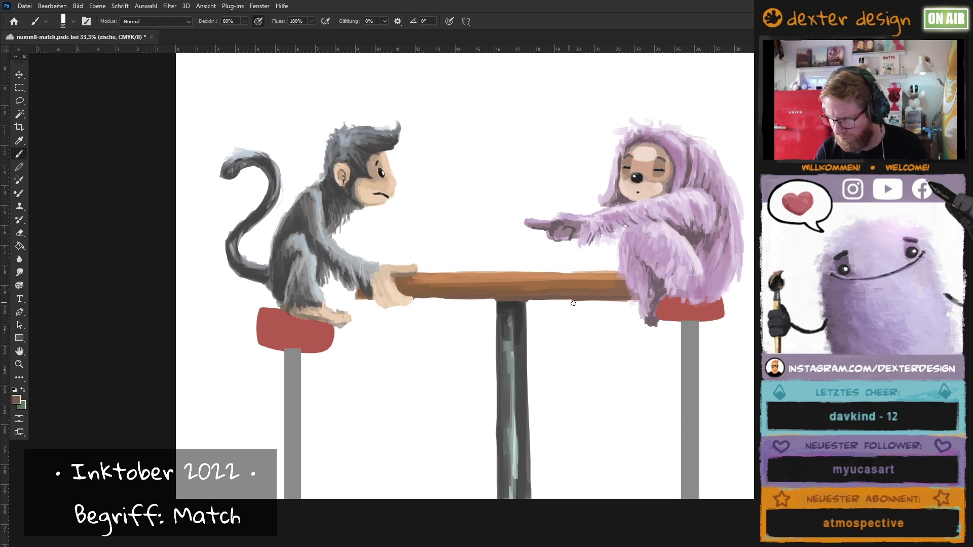
key(bracketleft)
key(bracketleft)
key(bracketleft)
drag(408, 295, 633, 289)
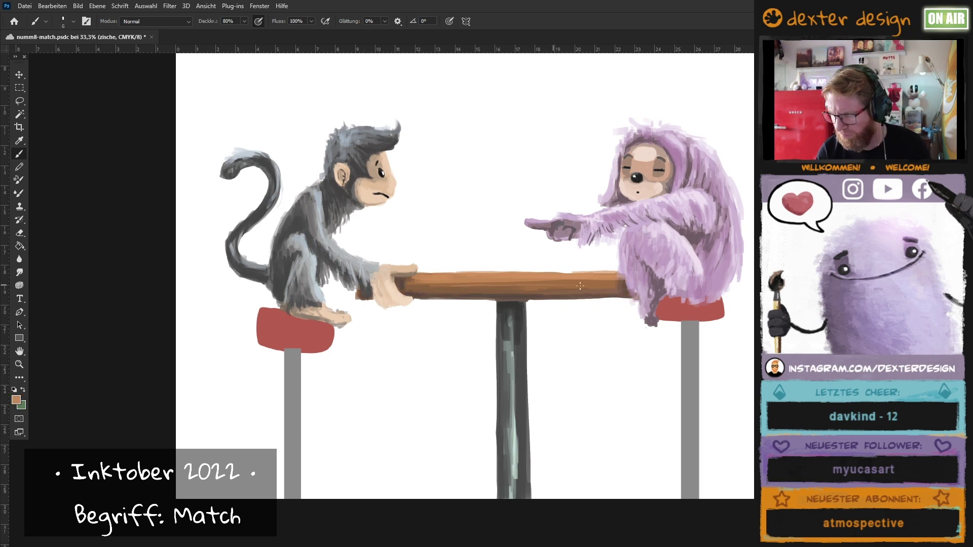
Paint brown along the table's top edge and the left stool leg dark grey.
key(bracketleft)
key(bracketleft)
key(bracketleft)
alt+click(552, 287)
mouse_move(553, 279)
mouse_down()
mouse_move(422, 279)
mouse_move(516, 280)
mouse_up()
alt+click(512, 314)
key(bracketright)
key(bracketright)
key(bracketright)
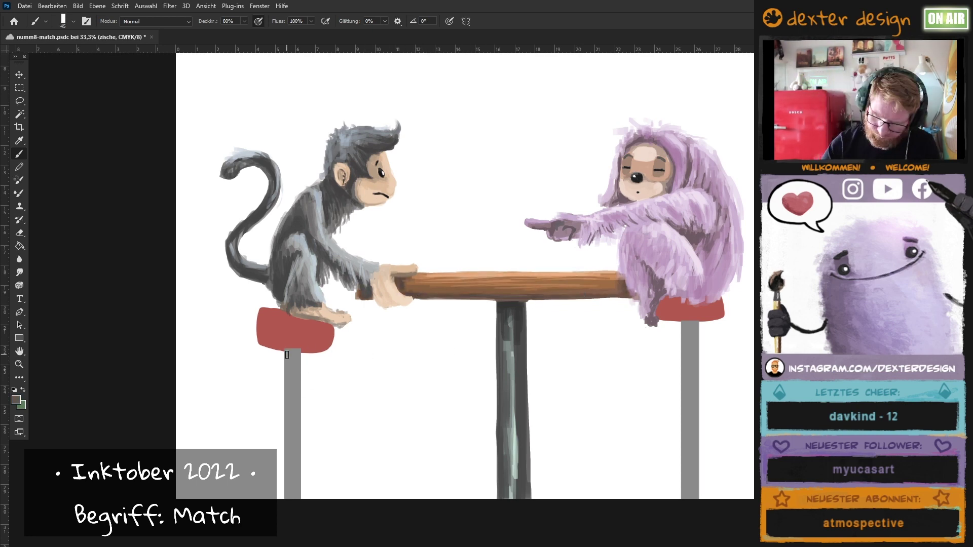
drag(292, 349, 293, 499)
Paint the right stool leg grey and lay red over both stool seats.
drag(688, 324, 689, 499)
alt+click(674, 304)
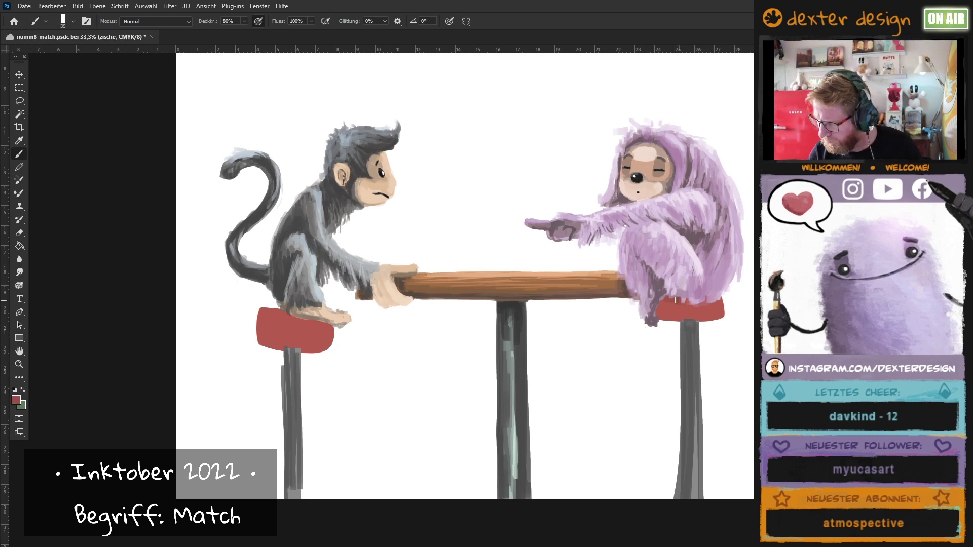
key(bracketright)
mouse_move(283, 324)
mouse_down()
mouse_move(326, 330)
mouse_move(263, 353)
mouse_up()
key(bracketleft)
key(bracketleft)
key(bracketleft)
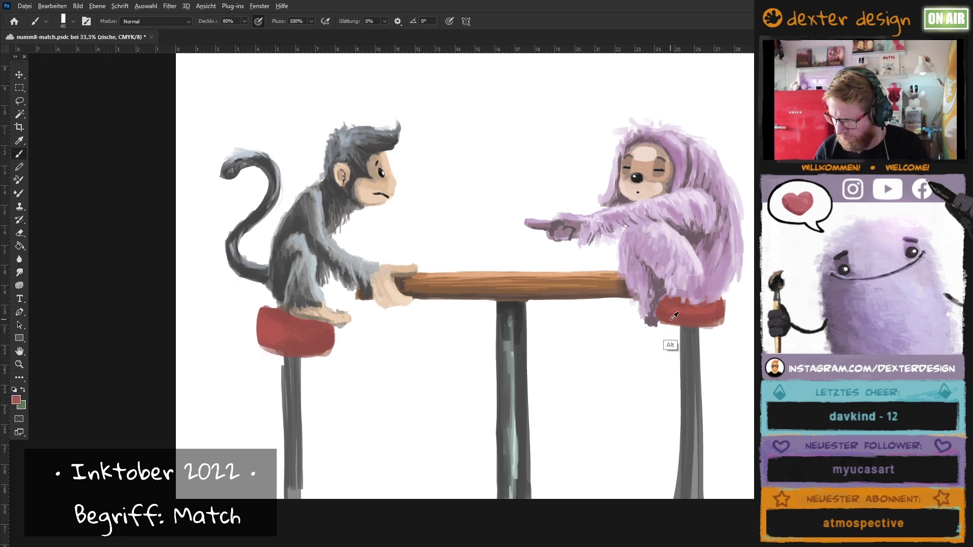
mouse_move(669, 330)
mouse_down()
mouse_move(724, 304)
mouse_move(722, 329)
mouse_up()
Texture both stool seats with sampled darker and lighter reds.
alt+click(269, 324)
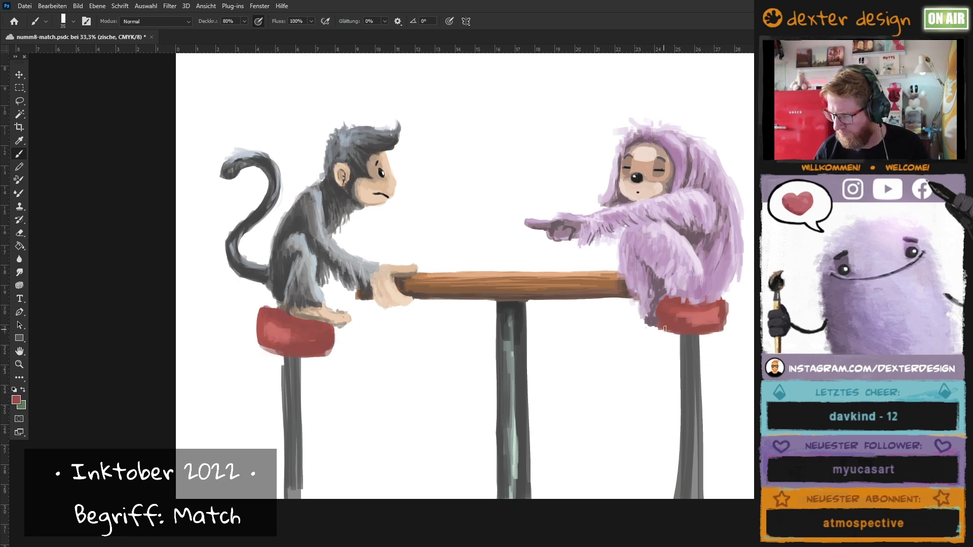
mouse_move(660, 327)
mouse_down()
mouse_move(724, 315)
mouse_move(682, 337)
mouse_up()
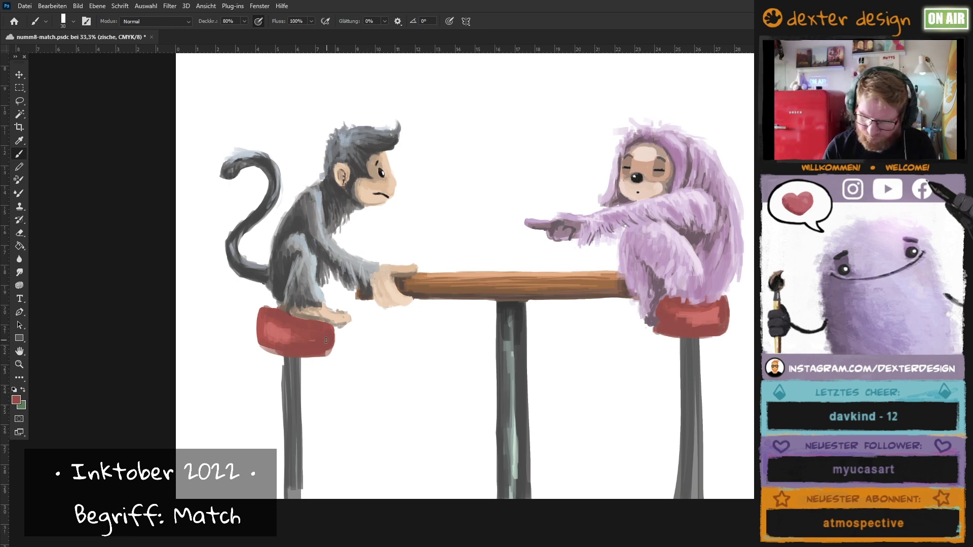
key(bracketleft)
key(bracketleft)
key(bracketleft)
mouse_move(319, 337)
mouse_down()
mouse_move(286, 316)
mouse_move(284, 335)
mouse_move(327, 354)
mouse_up()
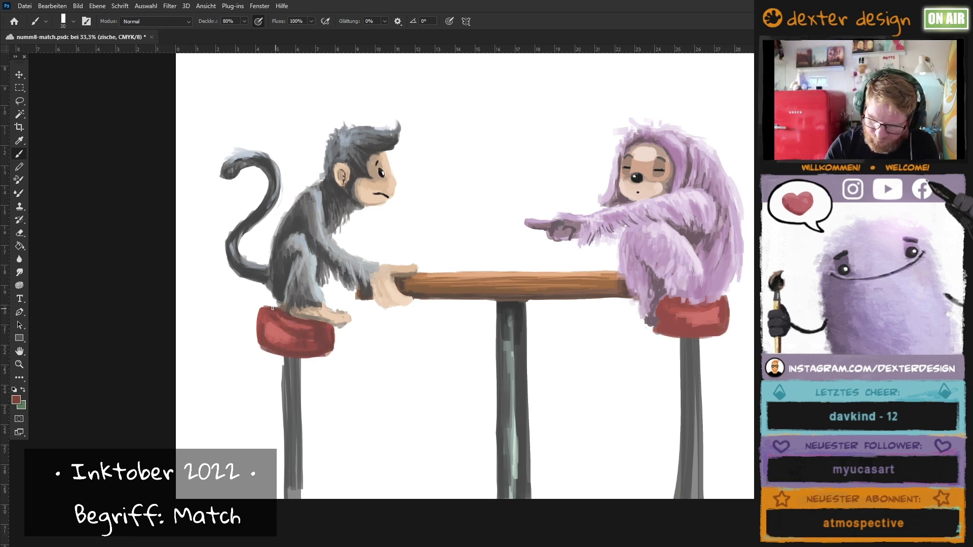
drag(284, 324, 260, 350)
key(bracketright)
key(bracketright)
key(bracketright)
mouse_move(717, 311)
mouse_down()
mouse_move(668, 315)
mouse_move(689, 325)
mouse_up()
alt+click(669, 314)
drag(656, 327, 717, 339)
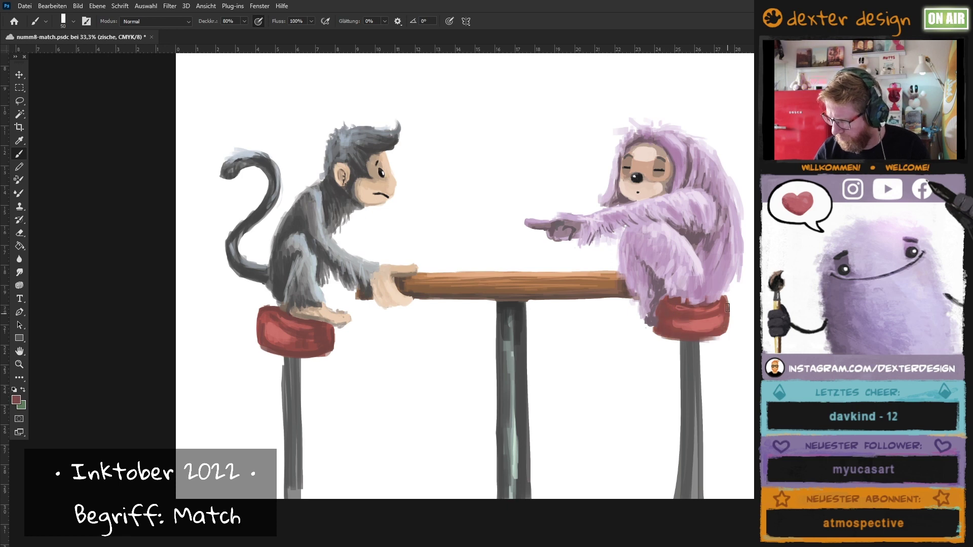
alt+click(715, 319)
Darken both stool legs and the centre table pole with black brush strokes.
key(m)
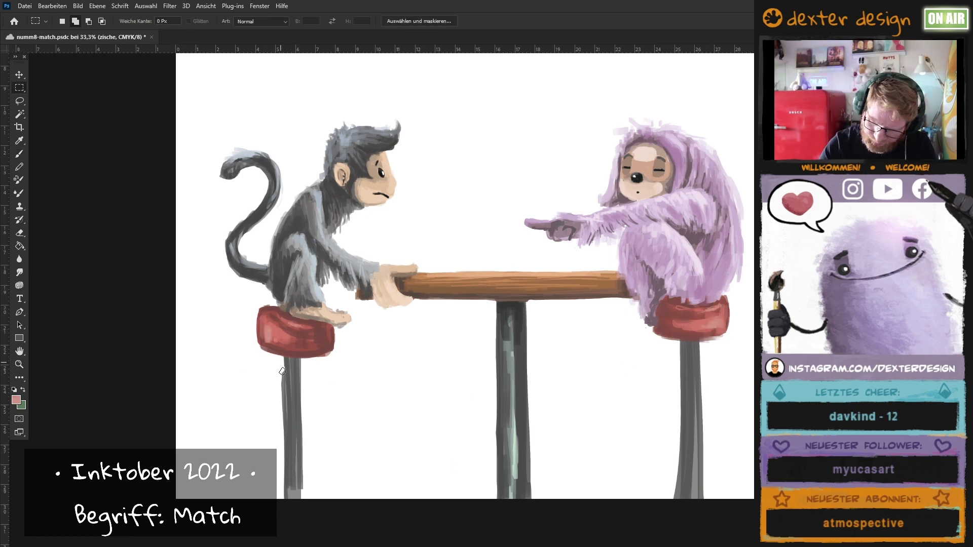
key(b)
drag(297, 482, 297, 499)
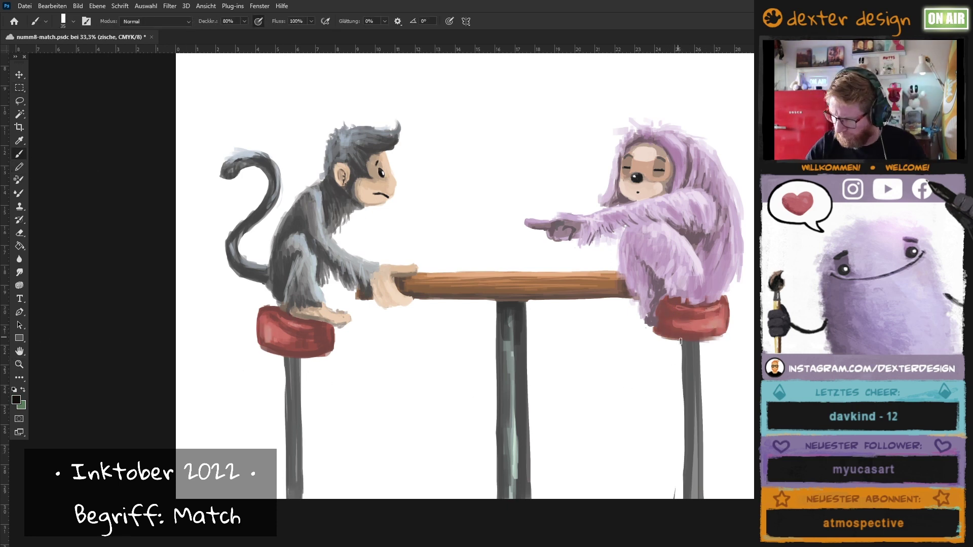
drag(688, 340, 690, 499)
drag(690, 360, 690, 500)
drag(290, 357, 291, 442)
drag(291, 377, 292, 499)
drag(693, 350, 702, 499)
key(bracketright)
key(bracketright)
key(bracketright)
drag(509, 309, 512, 499)
Sample the stool red and undo the last change to restore the earlier layout.
scroll(509, 304, down, 3)
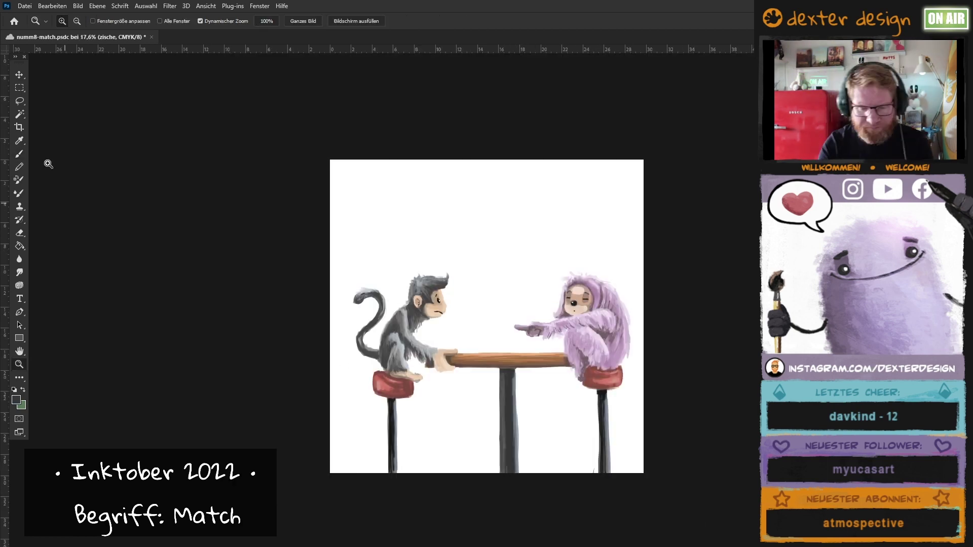
key(bracketleft)
key(bracketleft)
key(bracketleft)
alt+click(389, 393)
key(bracketleft)
key(bracketleft)
key(bracketleft)
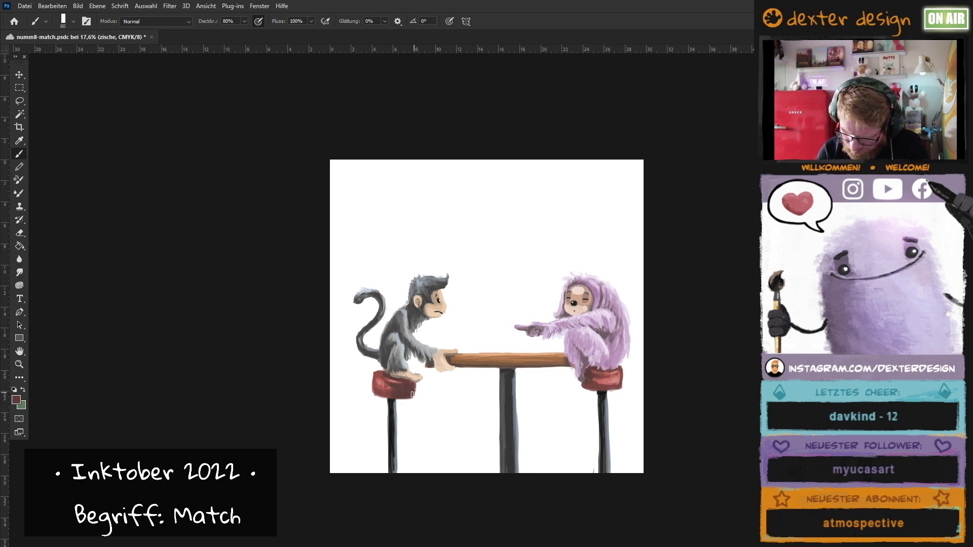
key(ctrl+z)
key(ctrl+z)
key(ctrl+z)
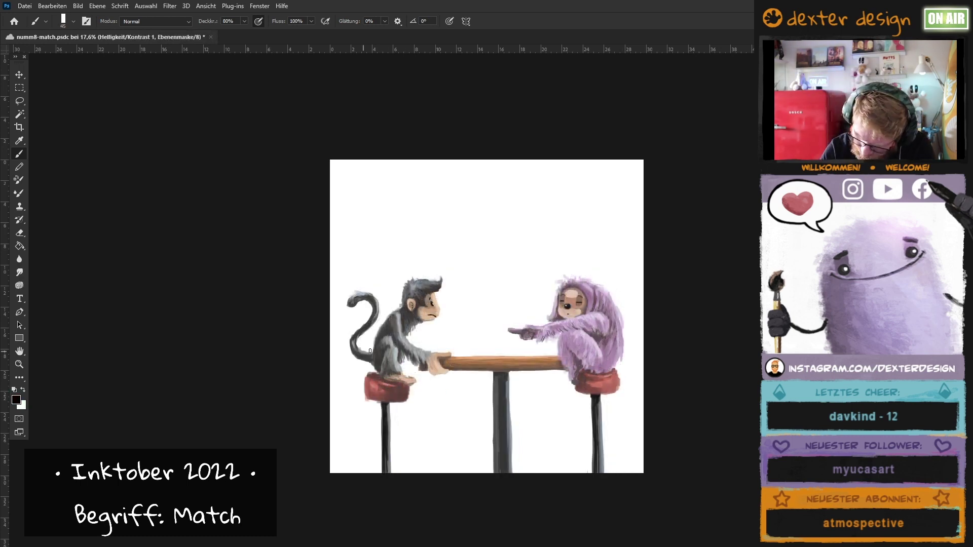
Resize the brush, switch to the tiere layer and zoom the view to 25%.
key(bracketleft)
key(bracketleft)
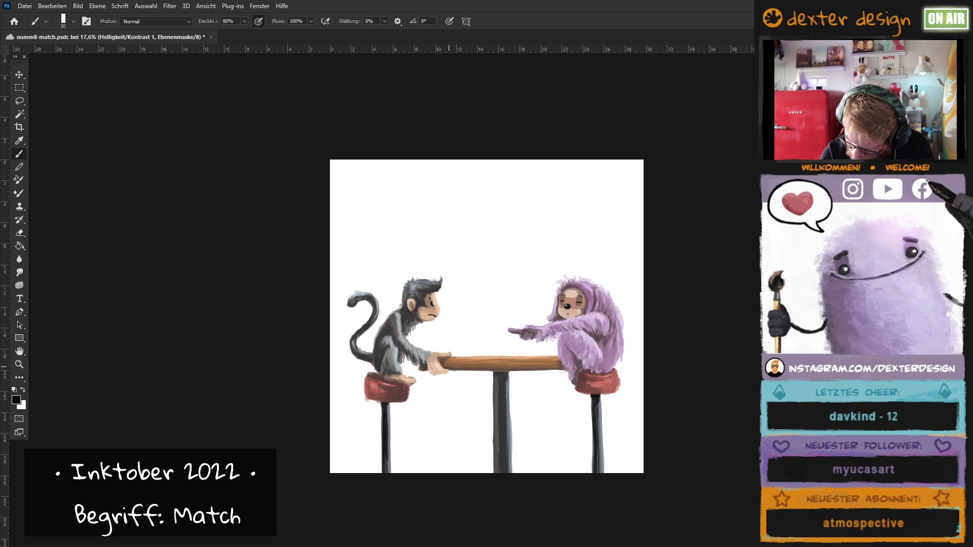
key(bracketright)
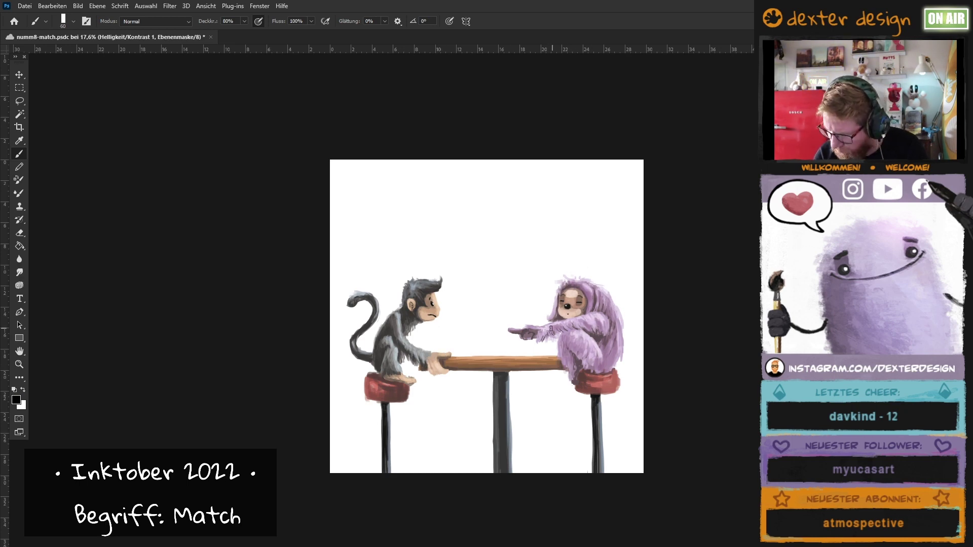
key(bracketright)
key(bracketright)
key(bracketright)
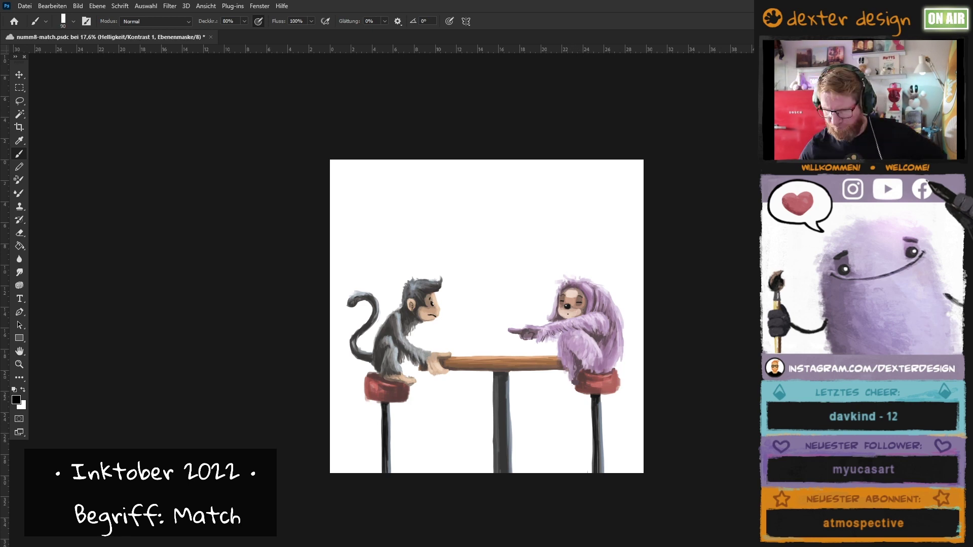
key(bracketleft)
key(bracketleft)
key(bracketleft)
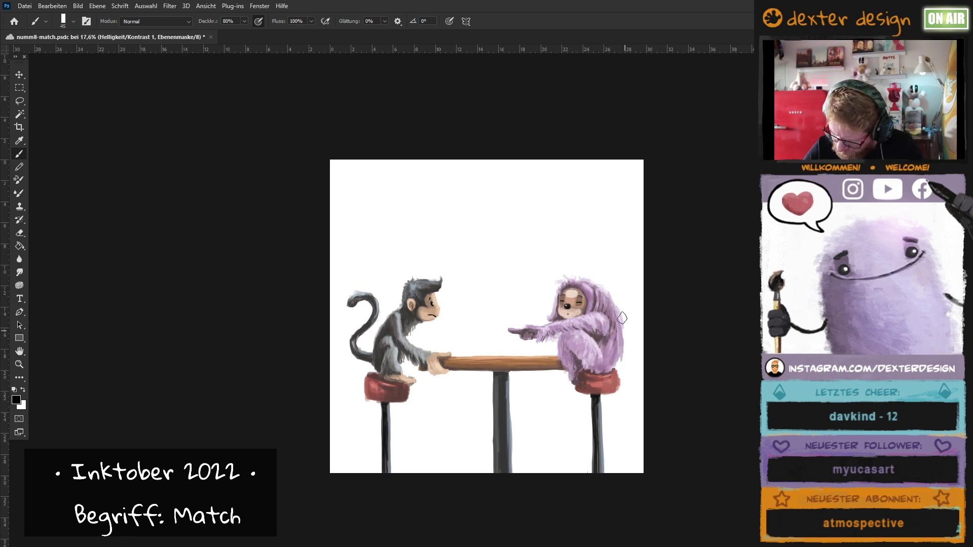
key(alt+bracketleft)
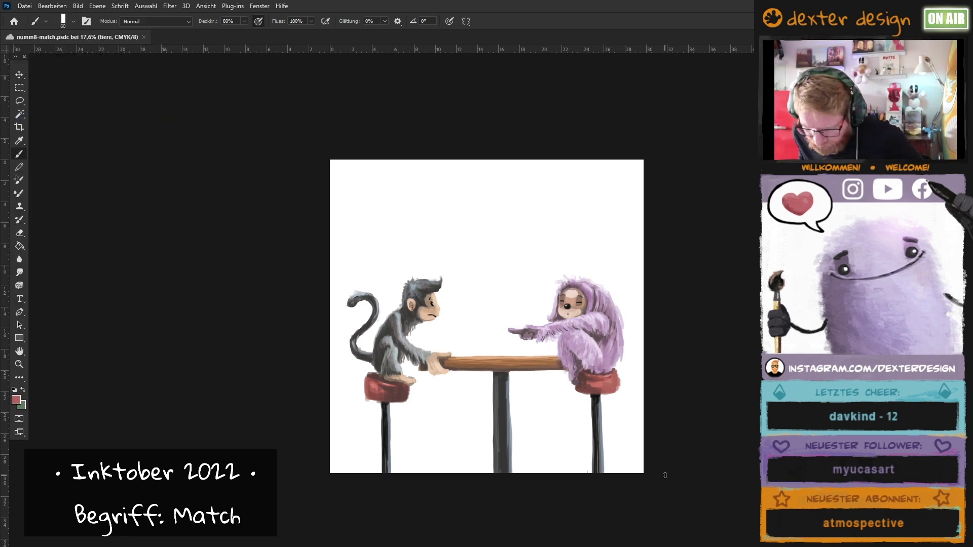
key(ctrl+plus)
Sample purple and lighter lavender from the sloth's fur while resizing the brush.
key(bracketleft)
key(bracketleft)
key(bracketleft)
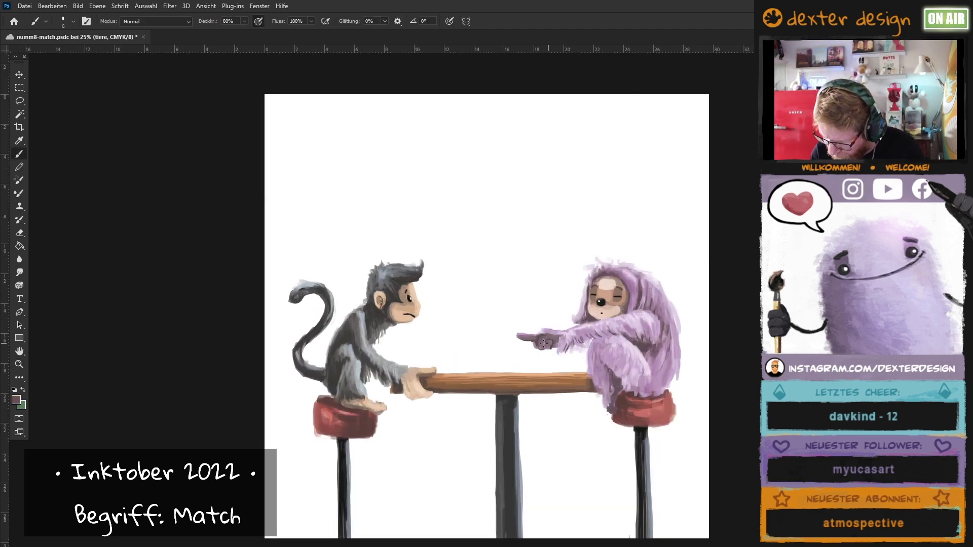
alt+click(557, 338)
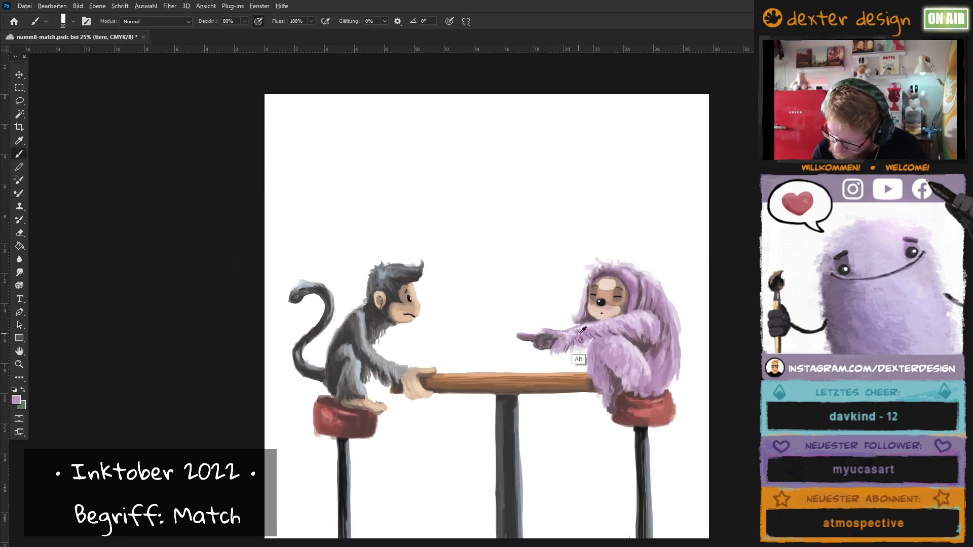
key(bracketright)
key(bracketright)
key(bracketright)
key(bracketleft)
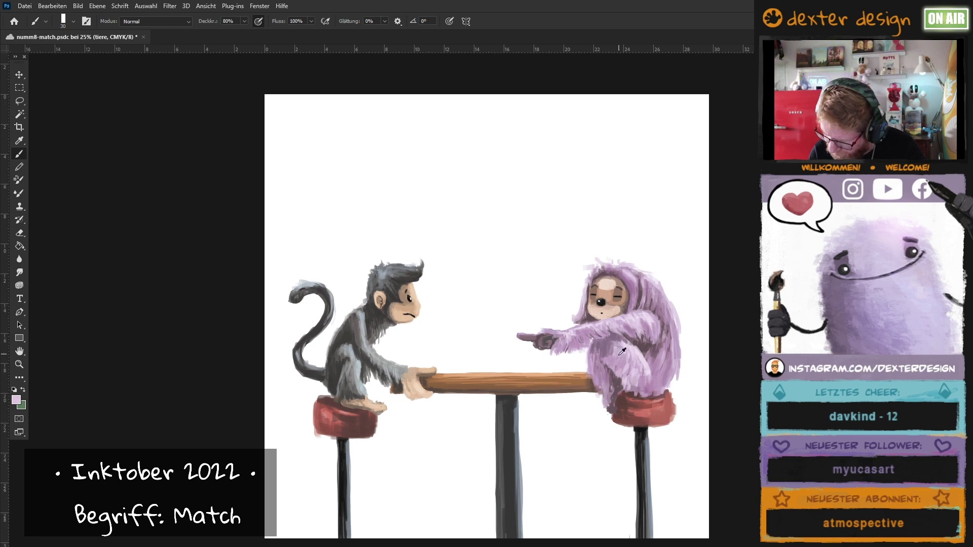
key(bracketright)
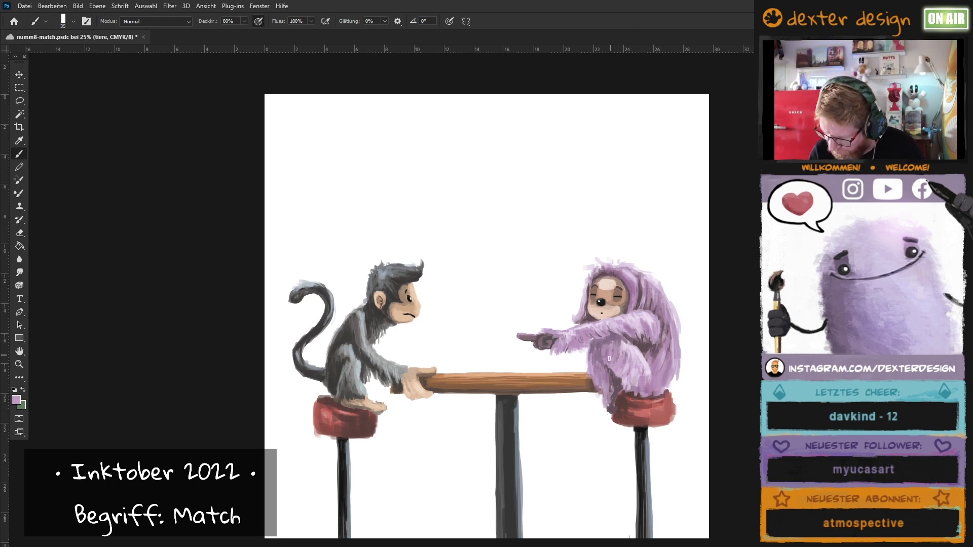
alt+click(623, 362)
key(bracketright)
key(bracketright)
key(bracketright)
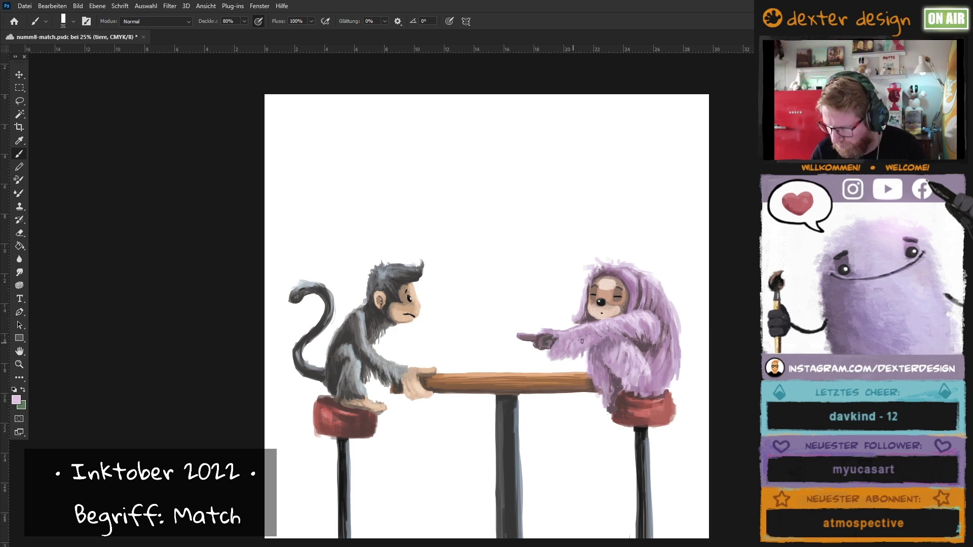
key(bracketleft)
key(bracketleft)
key(bracketleft)
On layer Ebene 5, brush lighter pink fur strokes over the sloth's side and arm.
key(ctrl+shift+alt+n)
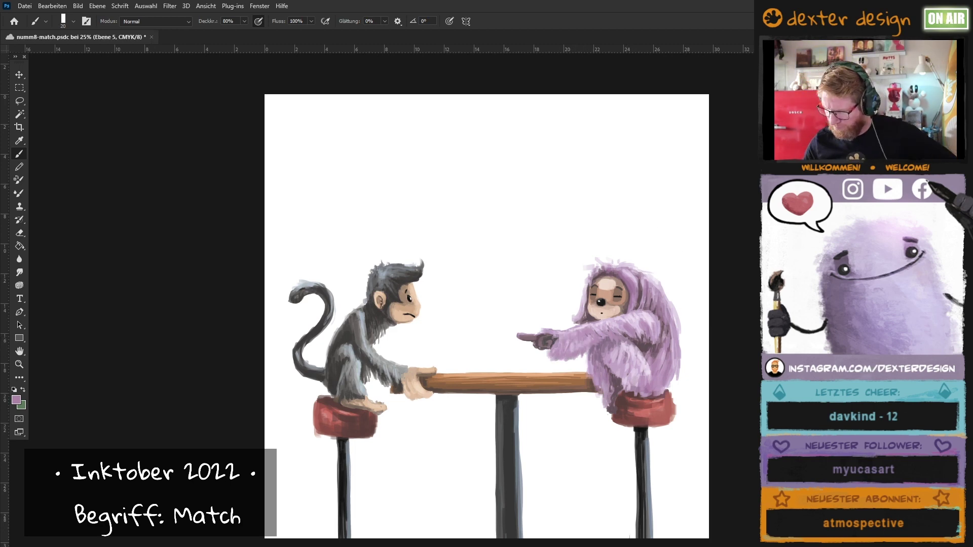
alt+click(633, 289)
key(bracketright)
key(bracketright)
key(bracketright)
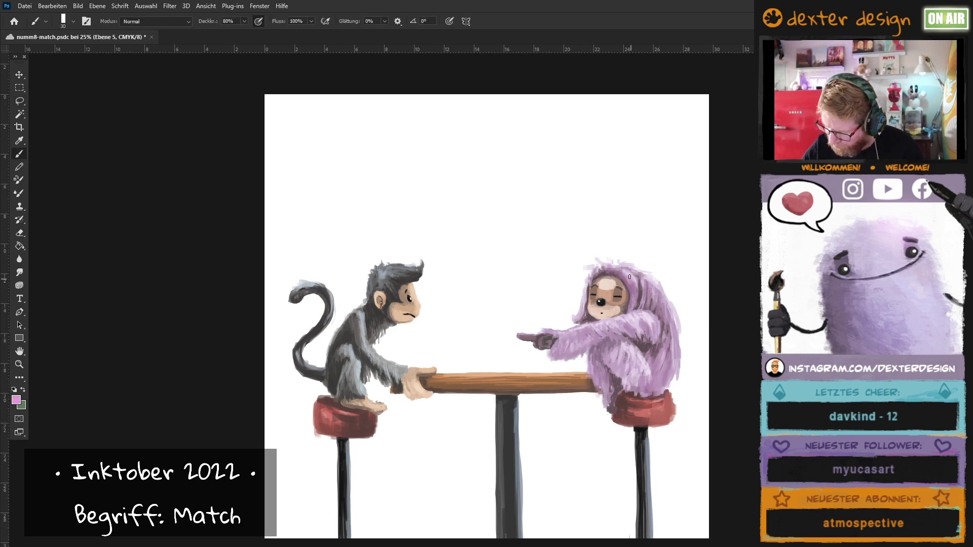
drag(630, 277, 582, 314)
mouse_move(653, 291)
mouse_down()
mouse_move(677, 355)
mouse_move(618, 378)
mouse_up()
key(bracketright)
key(bracketright)
drag(603, 330, 553, 354)
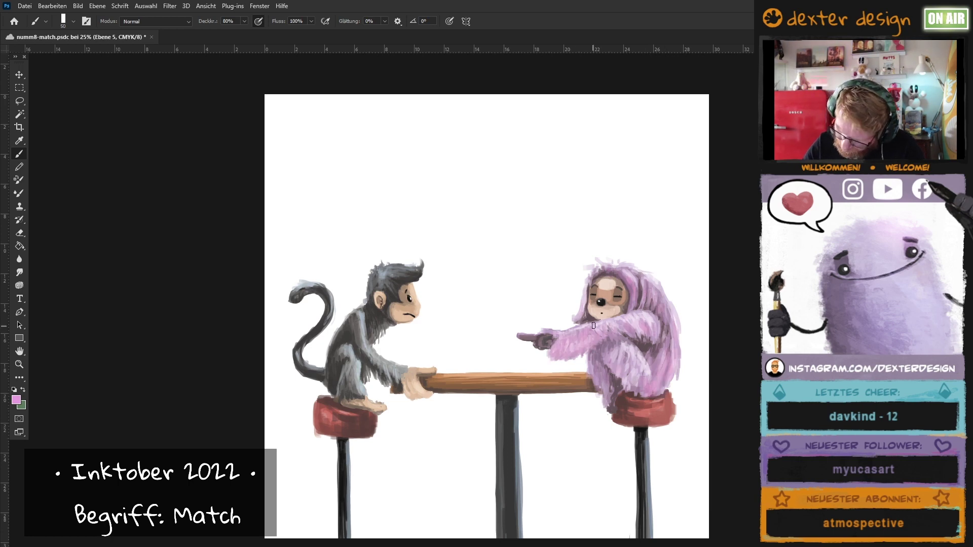
key(bracketright)
key(bracketright)
key(bracketright)
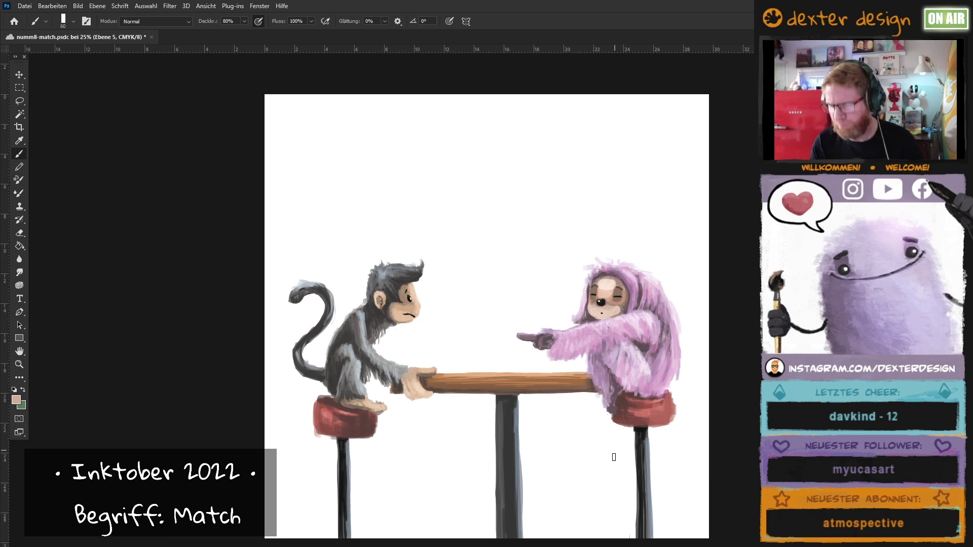
Add a pink fur stroke, lasso the sloth's arm, then drop the selection.
drag(614, 336, 633, 264)
alt+click(614, 336)
key(l)
drag(640, 320, 553, 345)
click(98, 6)
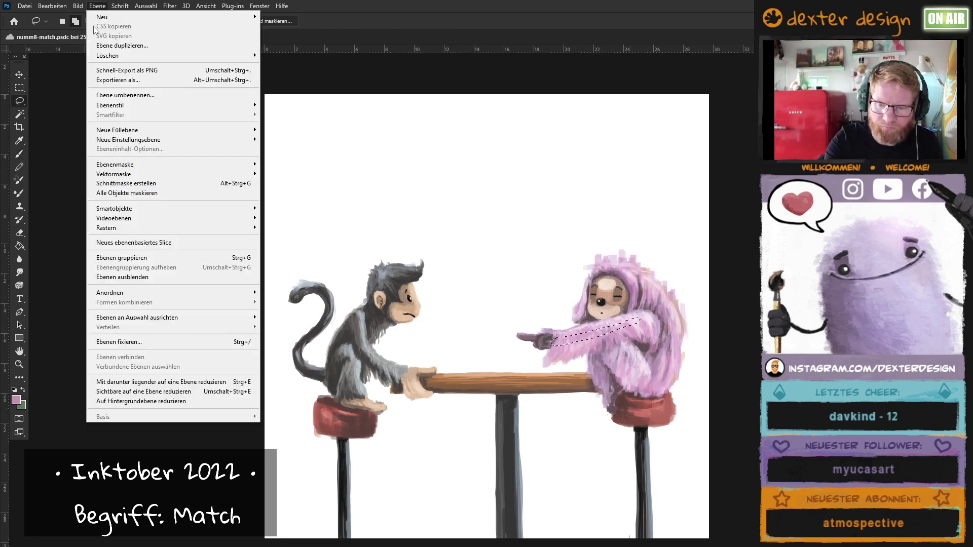
key(Escape)
key(ctrl+d)
key(b)
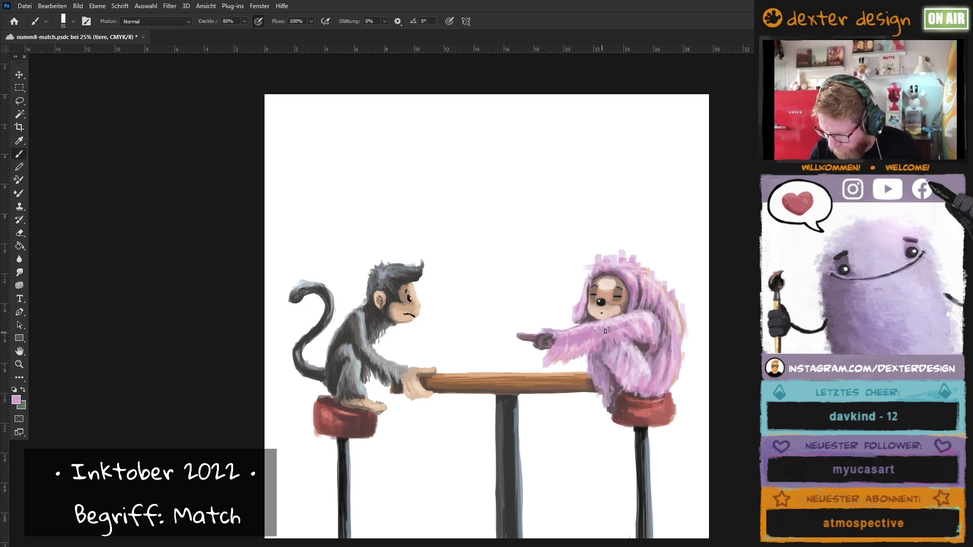
Lighten the fur at the sloth's head edge and set brush opacity to 49%.
key(bracketleft)
key(bracketleft)
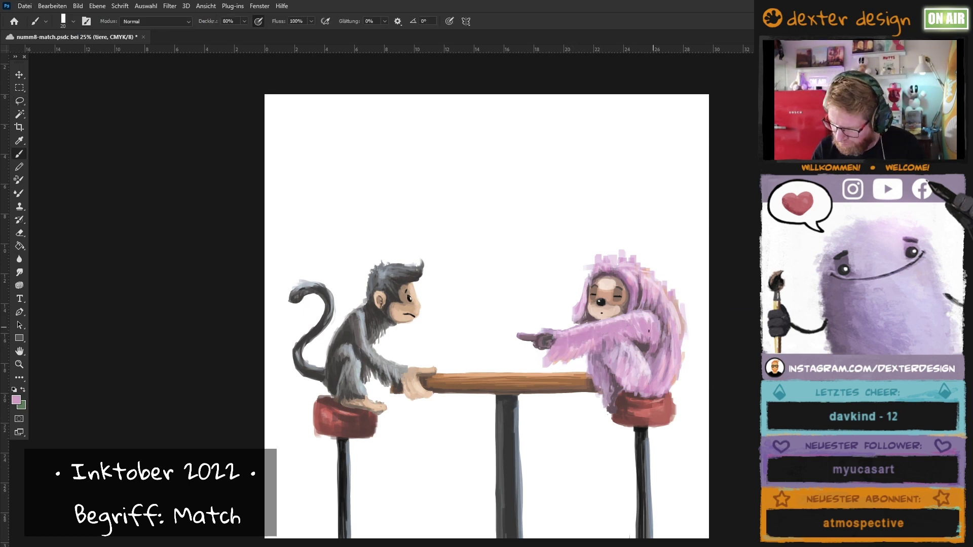
key(bracketleft)
drag(578, 316, 591, 276)
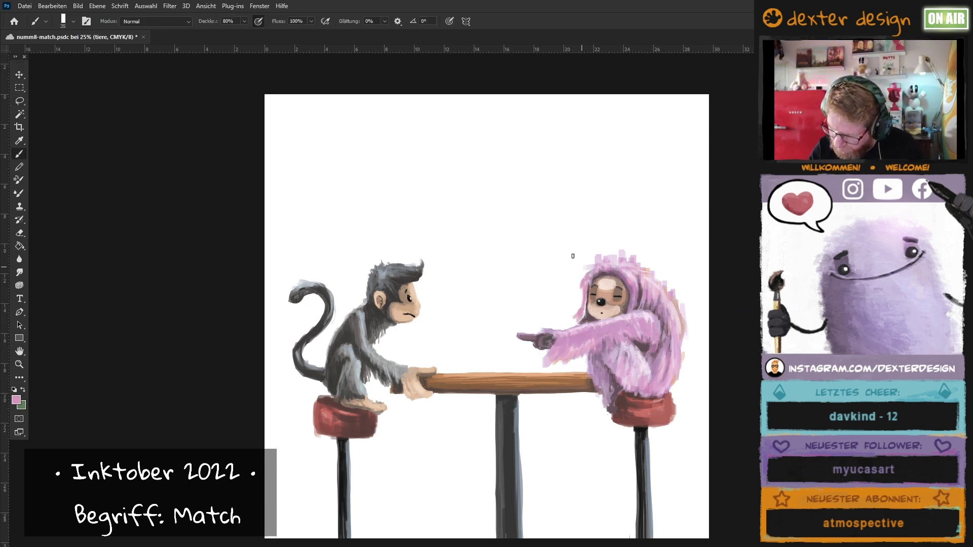
key(bracketleft)
key(bracketleft)
alt+click(586, 341)
text(49)
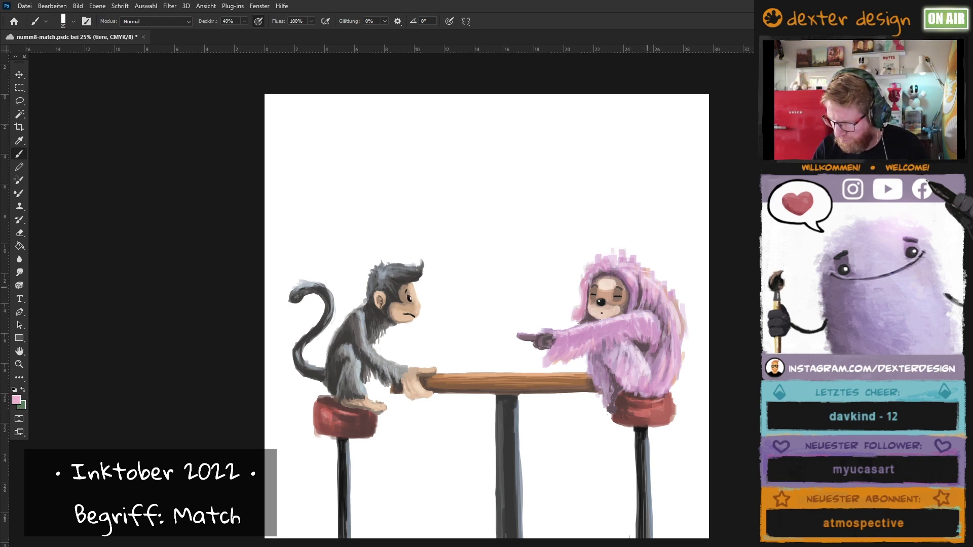
key(bracketright)
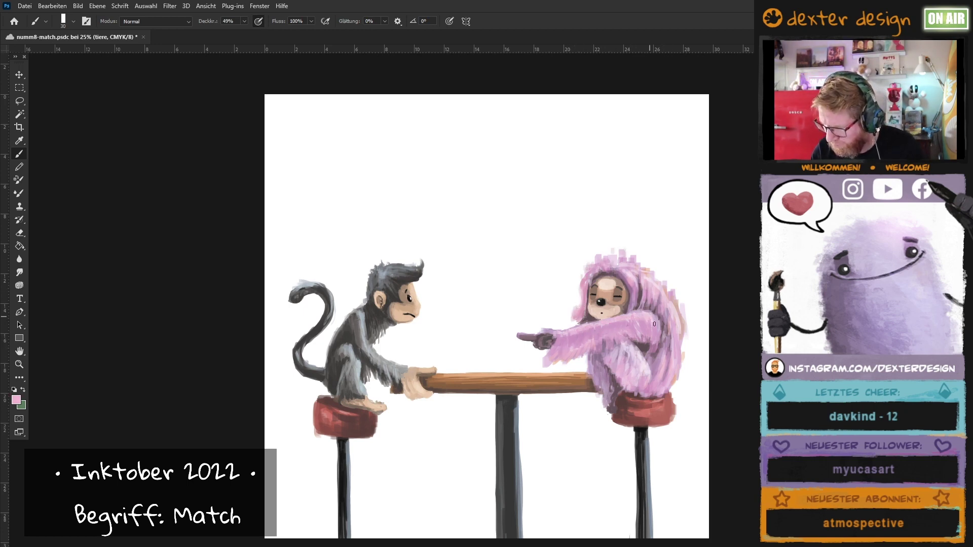
Paint light pink and mauve over the sloth's arm, body, shoulder and head.
alt+click(572, 336)
key(bracketright)
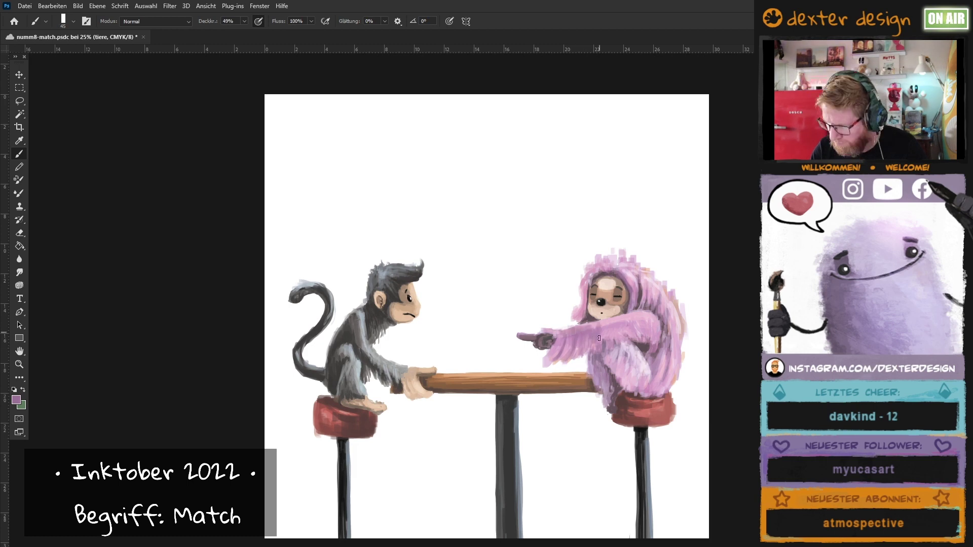
key(bracketright)
key(bracketright)
mouse_move(607, 336)
mouse_down()
mouse_move(635, 360)
mouse_move(608, 403)
mouse_move(612, 414)
mouse_up()
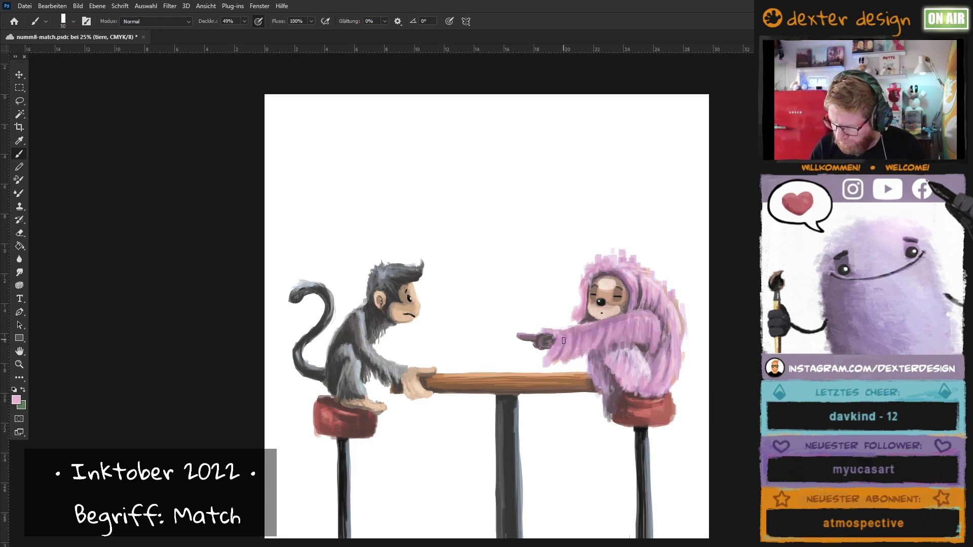
mouse_move(587, 339)
mouse_down()
mouse_move(648, 327)
mouse_move(654, 349)
mouse_up()
alt+click(641, 310)
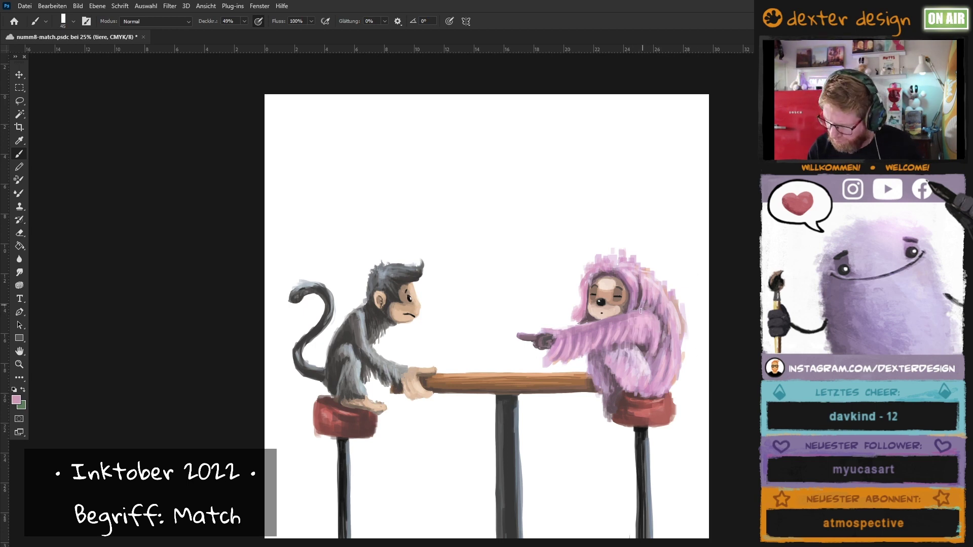
alt+click(634, 318)
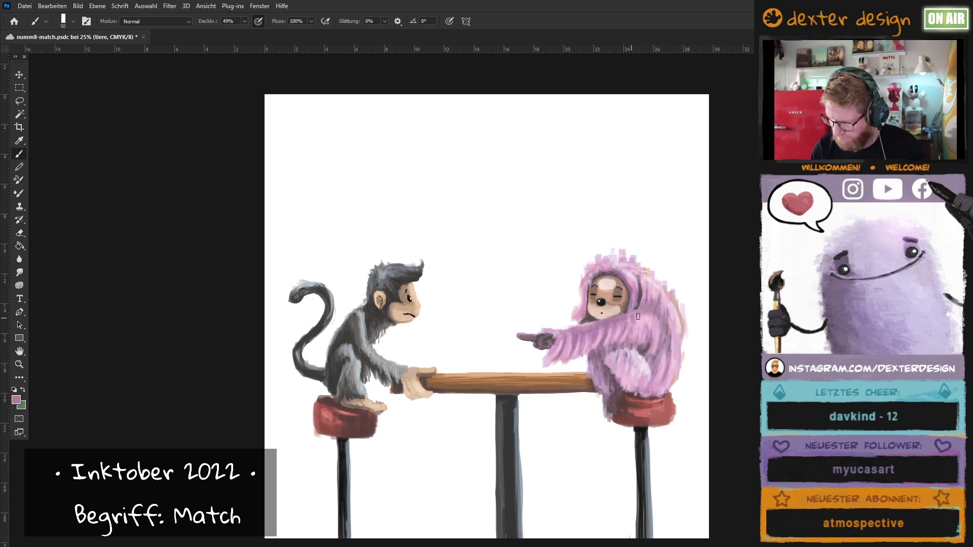
key(bracketright)
key(bracketright)
key(bracketright)
mouse_move(585, 268)
mouse_down()
mouse_move(632, 254)
mouse_move(690, 319)
mouse_up()
Paint light pink fur along the sloth's right side.
alt+click(689, 319)
mouse_move(681, 374)
mouse_down()
mouse_move(659, 283)
mouse_move(586, 276)
mouse_up()
alt+click(670, 321)
key(bracketright)
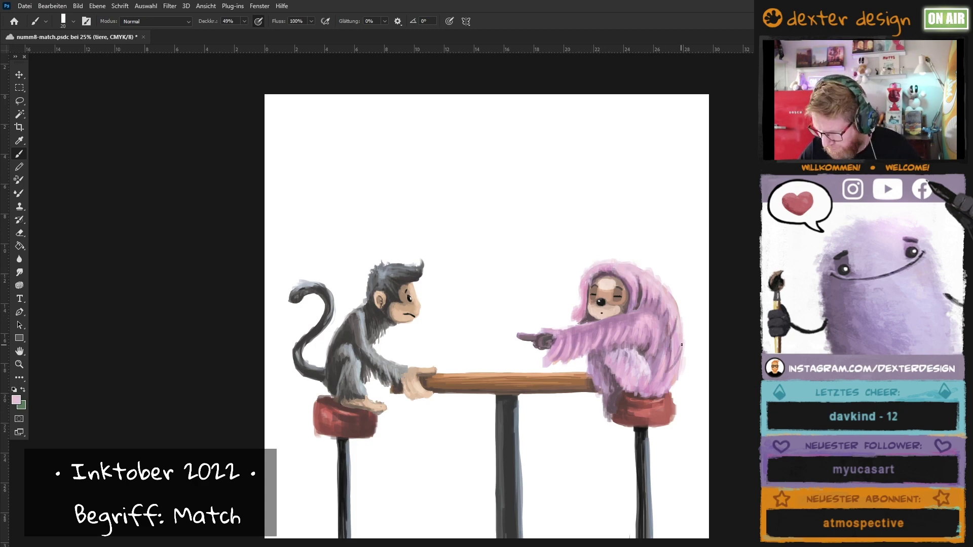
Lasso a pawn shape under the sloth's pointing finger and fill it dark grey.
click(653, 321)
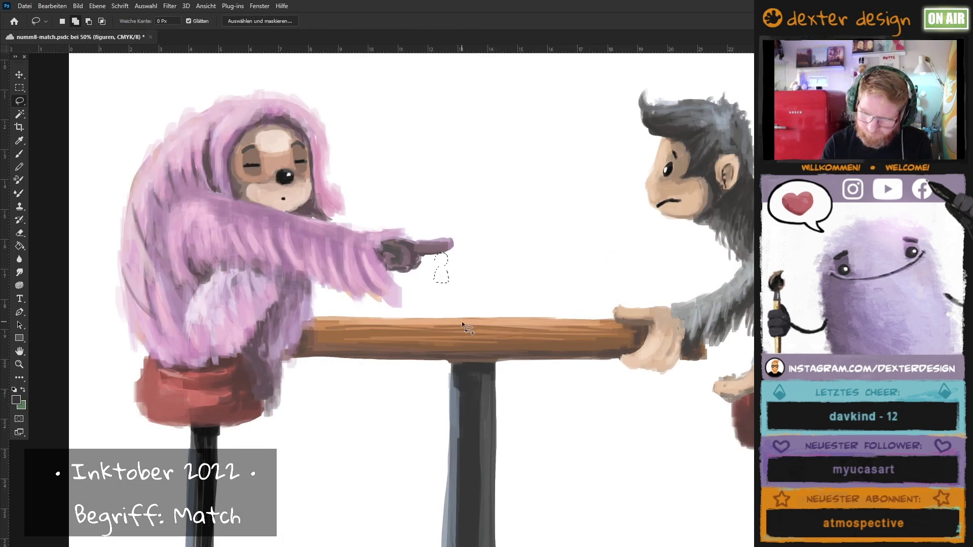
key(l)
drag(454, 304, 441, 317)
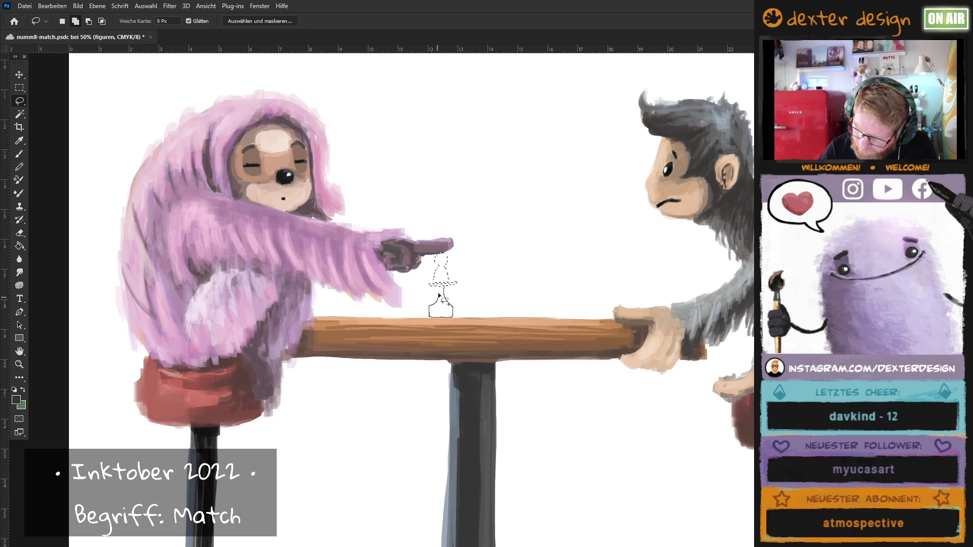
key(b)
click(441, 259)
mouse_move(441, 258)
mouse_down()
mouse_move(441, 312)
mouse_move(443, 261)
mouse_up()
key(bracketleft)
key(bracketright)
key(bracketright)
key(bracketright)
Paint a second dark pawn and another black piece on the sloth's side of the table.
mouse_move(330, 309)
mouse_down()
mouse_move(328, 286)
mouse_move(332, 314)
mouse_move(367, 294)
mouse_up()
scroll(567, 284, right, 3)
key(bracketright)
alt+click(588, 297)
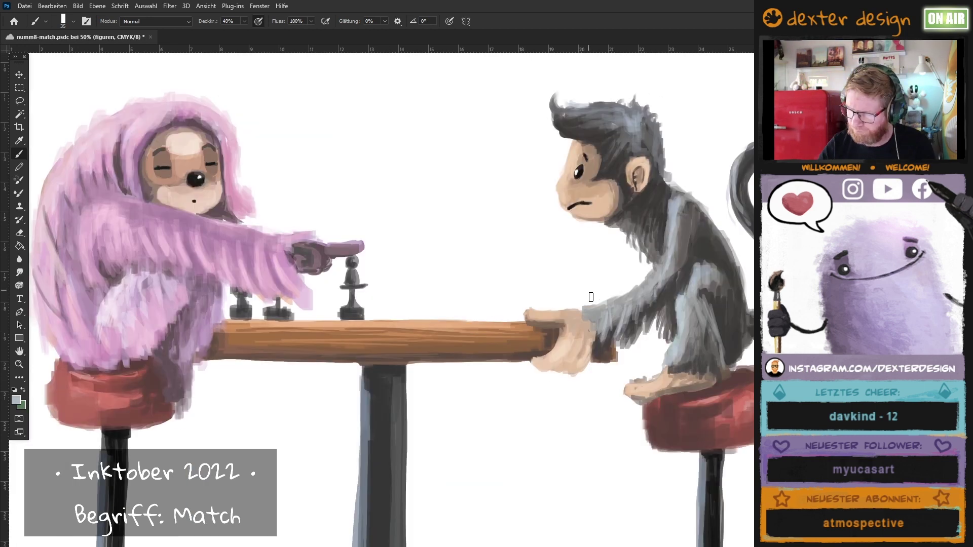
mouse_move(588, 298)
mouse_down()
mouse_move(591, 280)
mouse_move(592, 304)
mouse_up()
Shade the light rook with darker grey and sketch a small round piece top above it.
key(bracketleft)
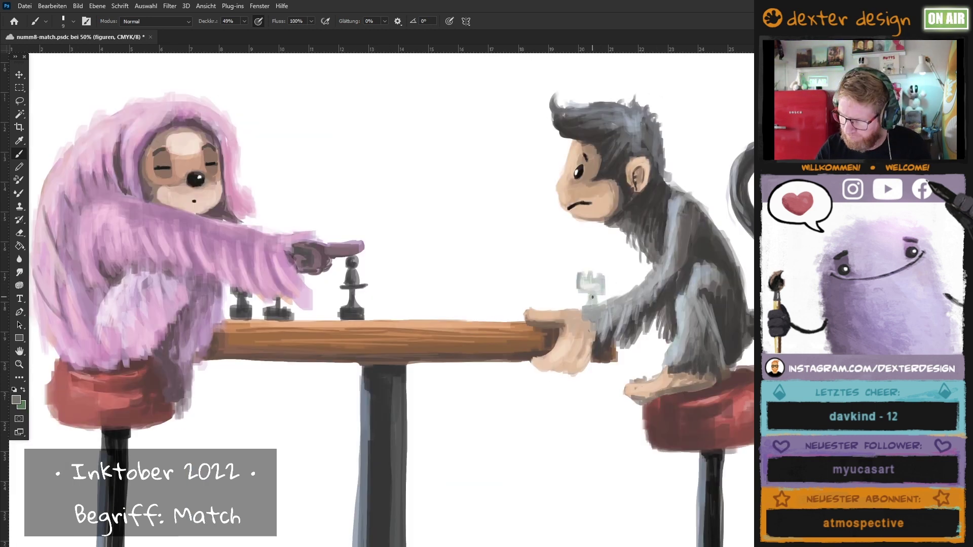
key(bracketright)
mouse_move(592, 298)
mouse_down()
mouse_move(598, 277)
mouse_move(583, 287)
mouse_up()
key(bracketleft)
key(bracketleft)
key(bracketleft)
key(9)
key(9)
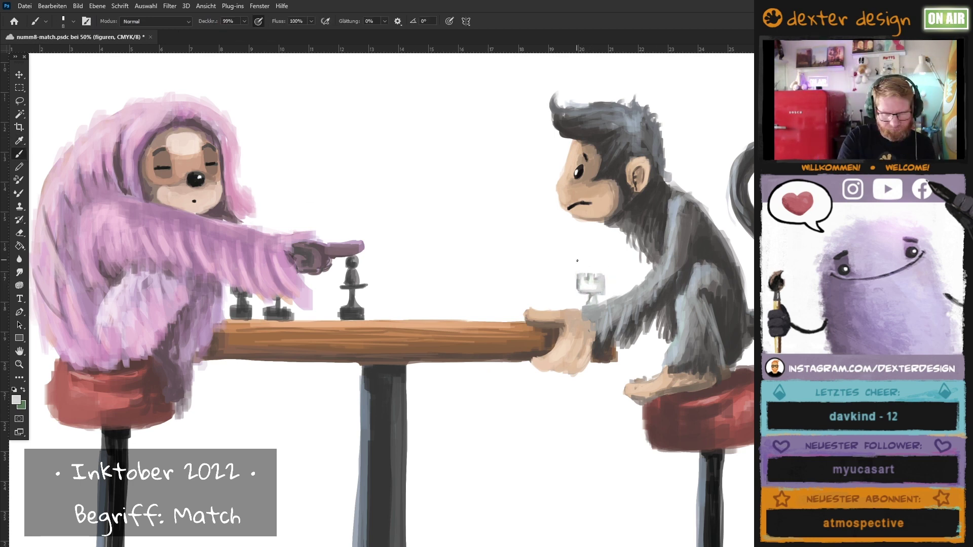
drag(598, 264, 564, 284)
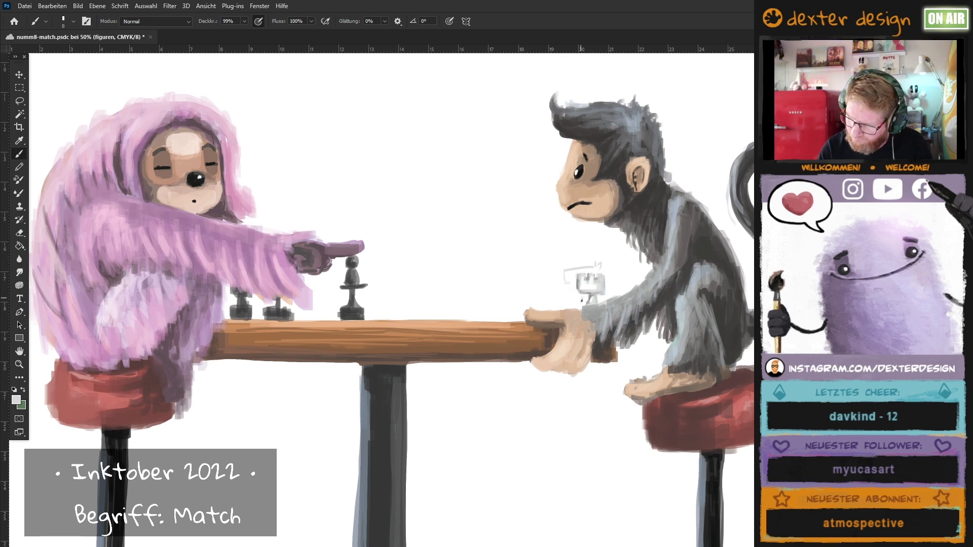
mouse_move(584, 251)
mouse_down()
mouse_move(589, 259)
mouse_move(545, 291)
mouse_move(549, 305)
mouse_up()
Paint a light grey pawn next to the rook and shade its left edge.
key(bracketright)
key(bracketright)
key(bracketright)
alt+click(575, 278)
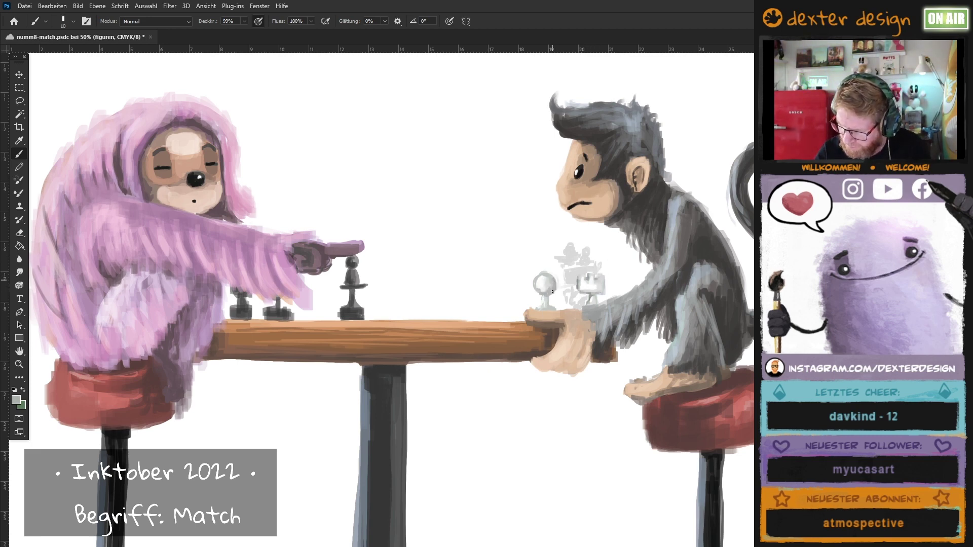
alt+click(575, 267)
key(bracketleft)
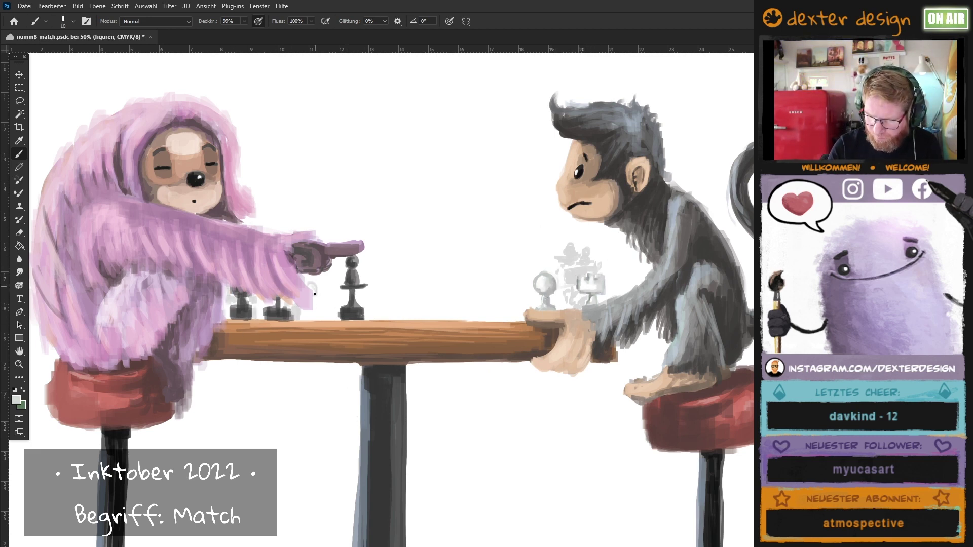
drag(312, 282, 314, 319)
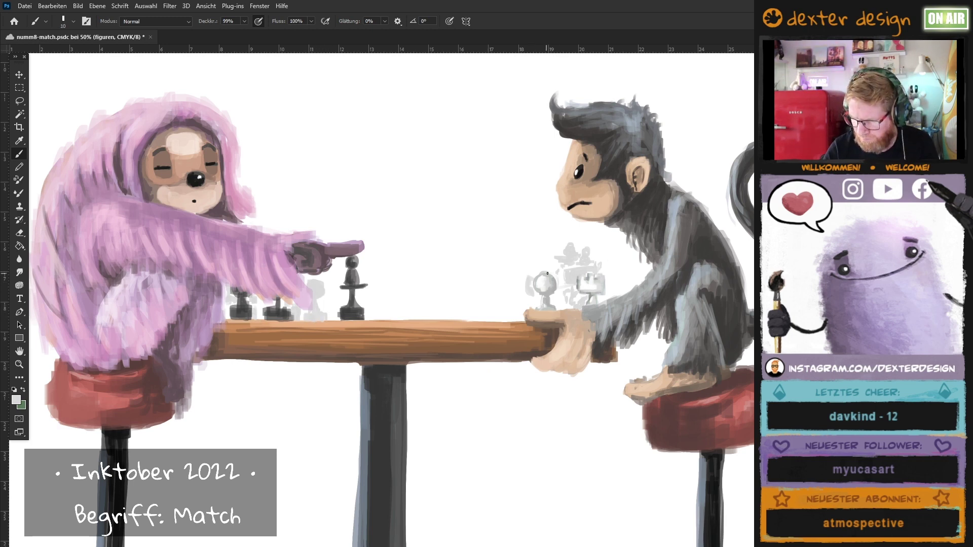
drag(529, 278, 532, 289)
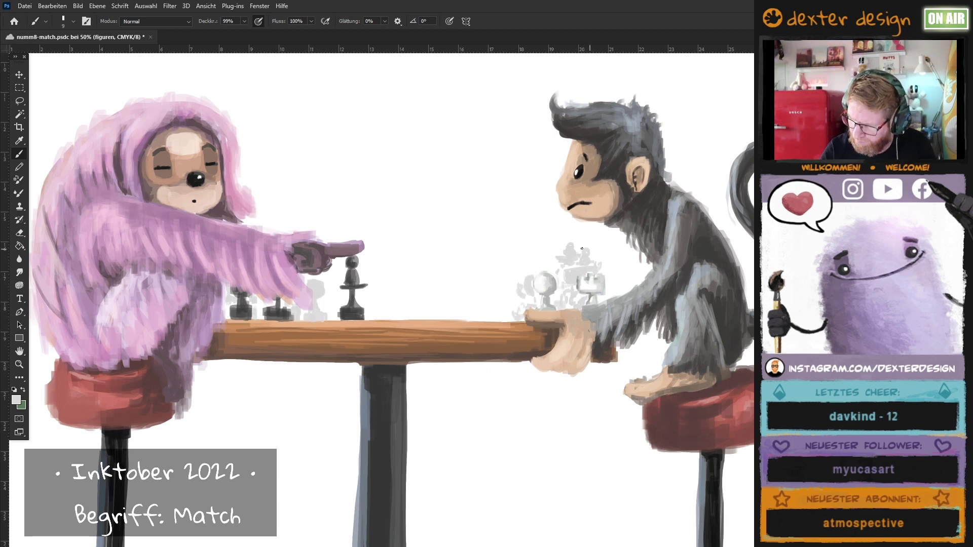
Resample darker and lighter greys and the black pawn's colour, then zoom out over the drawing.
key(bracketleft)
key(bracketleft)
key(bracketleft)
alt+click(597, 275)
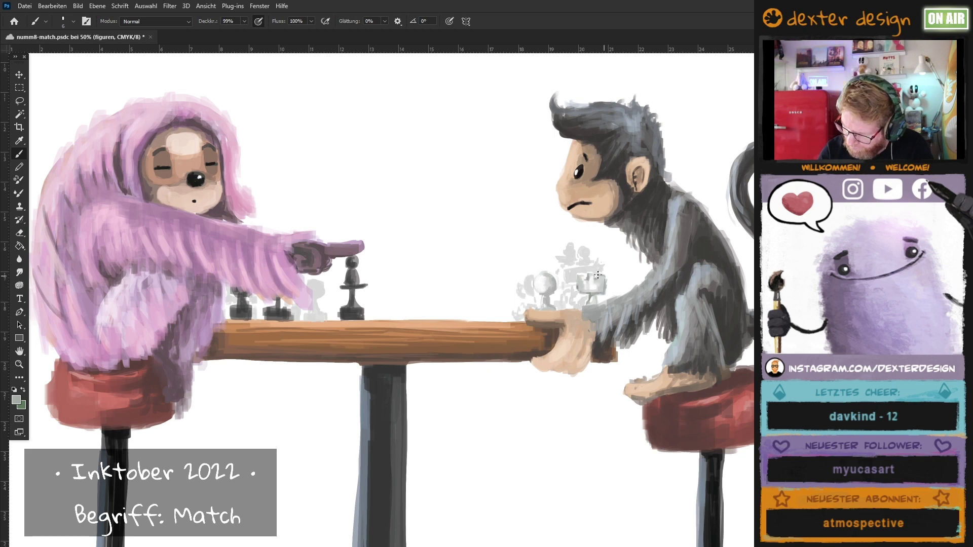
alt+click(592, 307)
key(bracketright)
key(bracketright)
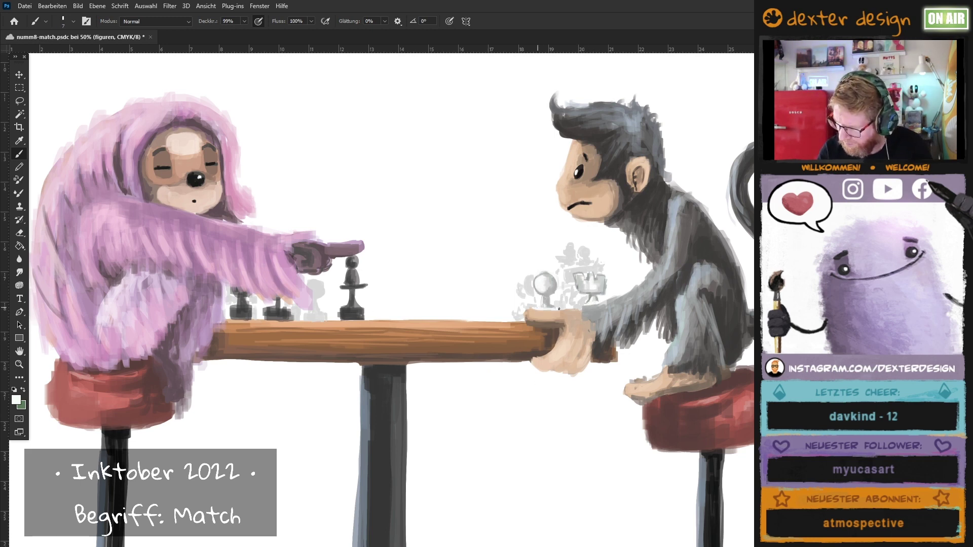
key(bracketright)
key(bracketright)
key(bracketright)
alt+click(352, 265)
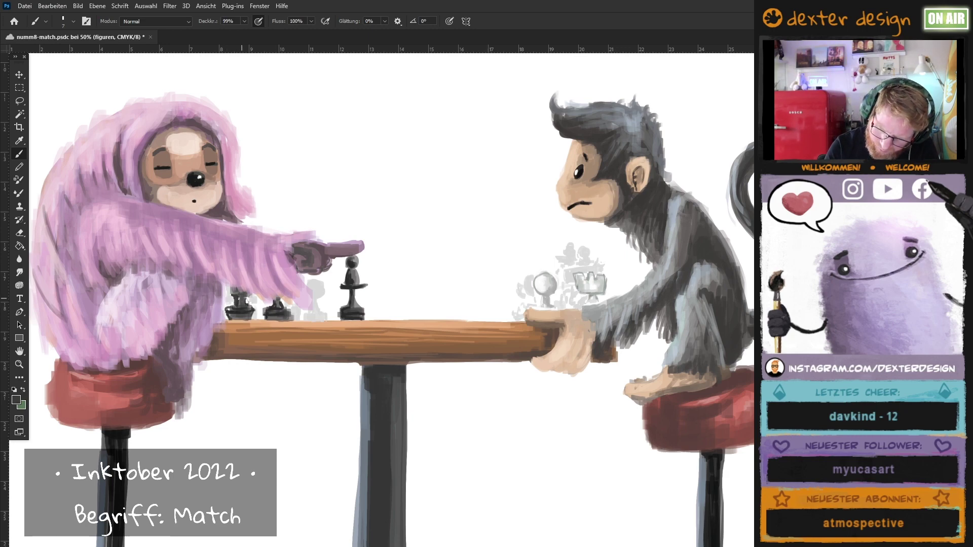
key(z)
drag(600, 373, 556, 336)
key(b)
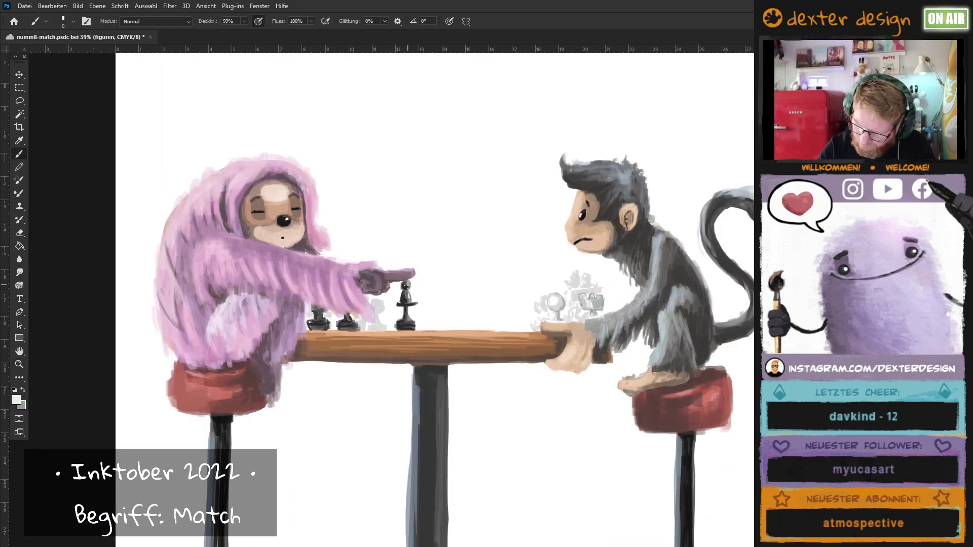
Zoom back in and sketch a pale grey knight beside the white pieces.
key(z)
drag(547, 288, 554, 341)
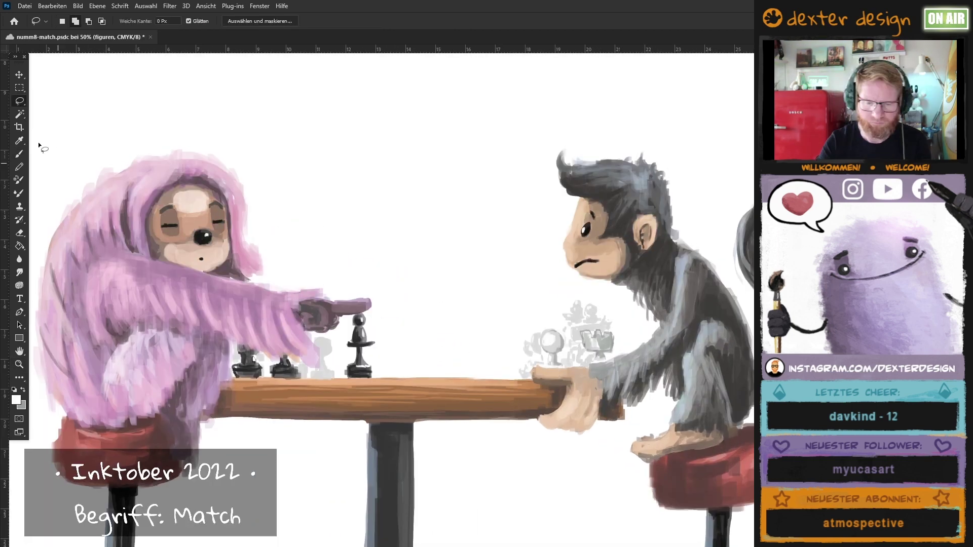
key(b)
mouse_move(470, 335)
mouse_down()
mouse_move(498, 344)
mouse_move(484, 375)
mouse_move(492, 335)
mouse_up()
key(bracketright)
key(bracketright)
key(bracketright)
key(bracketright)
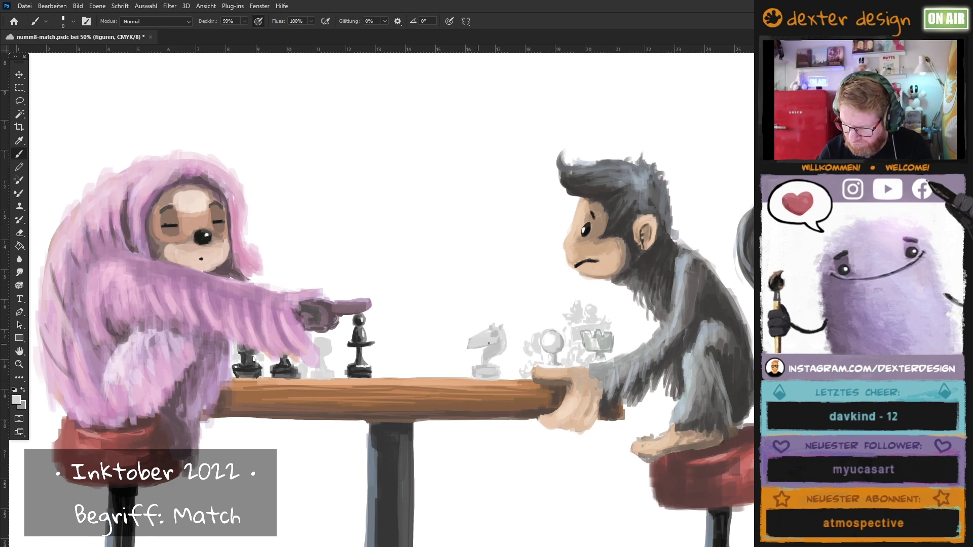
key(bracketleft)
key(bracketleft)
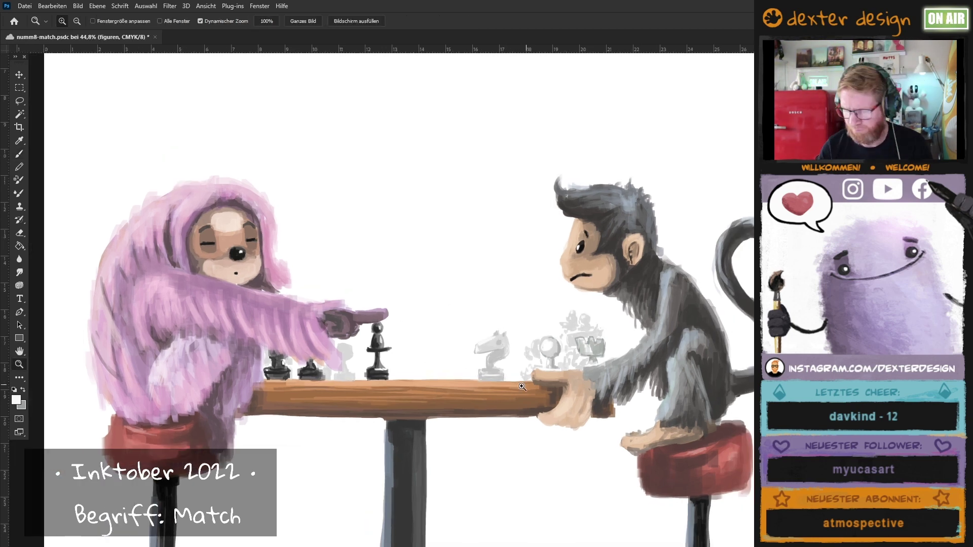
Sample lighter greys from the knight and mirror the canvas view horizontally.
scroll(496, 338, down, 1)
alt+click(498, 343)
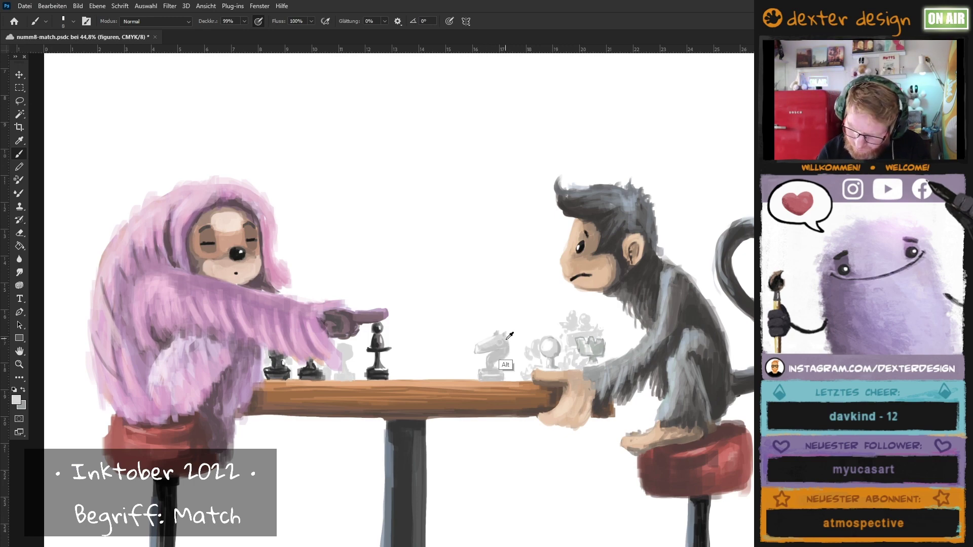
alt+click(501, 341)
key(bracketleft)
key(bracketleft)
key(bracketleft)
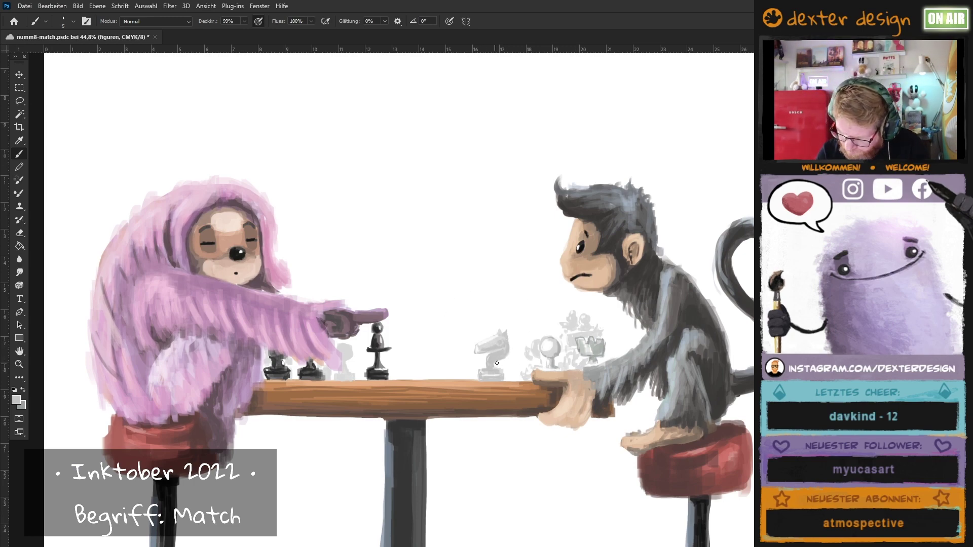
key(ctrl+alt+h)
Set the brush to 55% opacity and sample the dark pawn-base colour for shading the knight.
key(l)
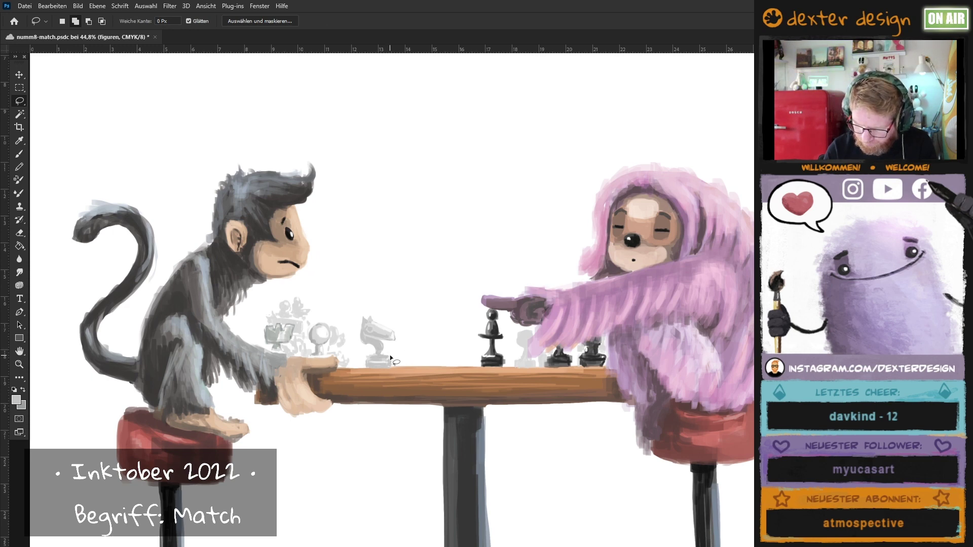
key(b)
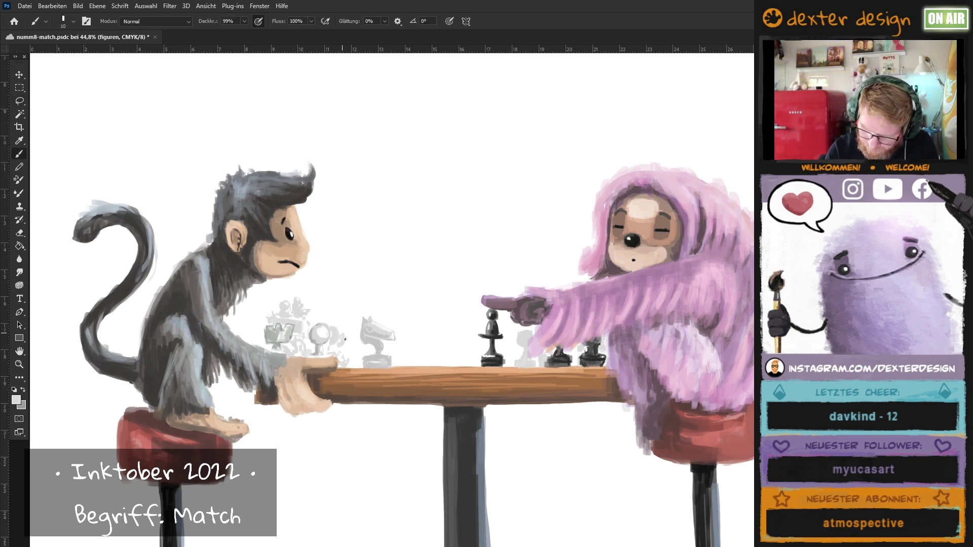
key(bracketright)
key(5)
key(5)
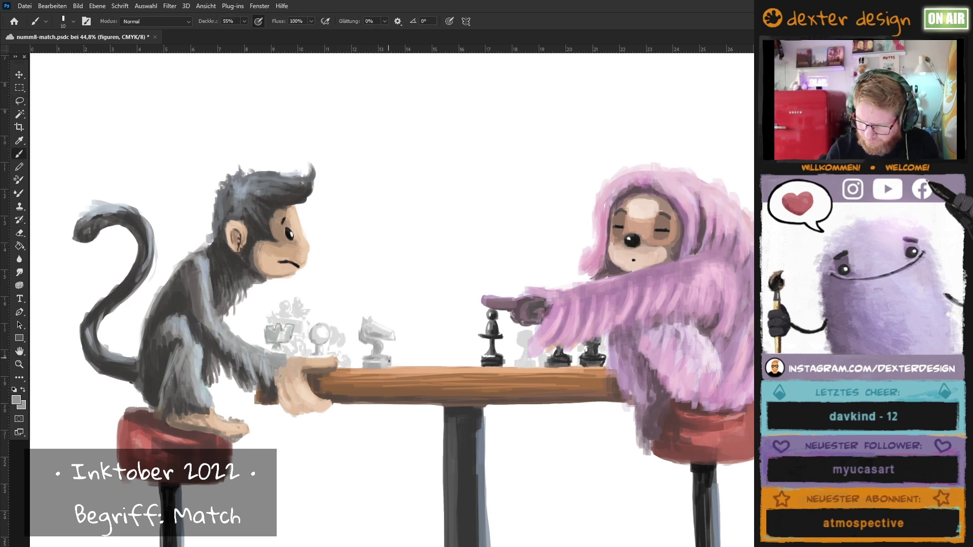
key(bracketright)
key(bracketright)
key(bracketright)
alt+click(484, 360)
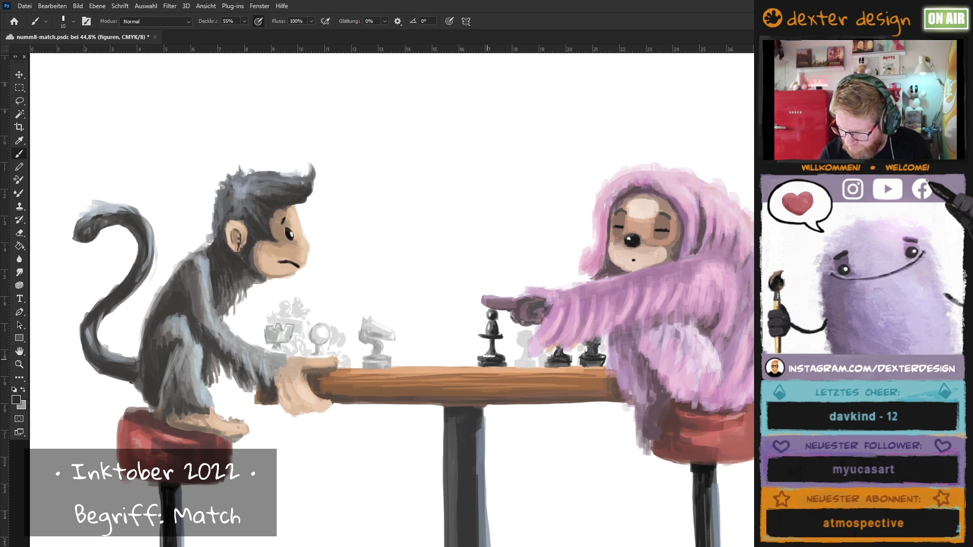
Zoom out to the whole illustration, pick white as paint colour, and dismiss the File menu.
key(z)
drag(576, 388, 537, 395)
key(b)
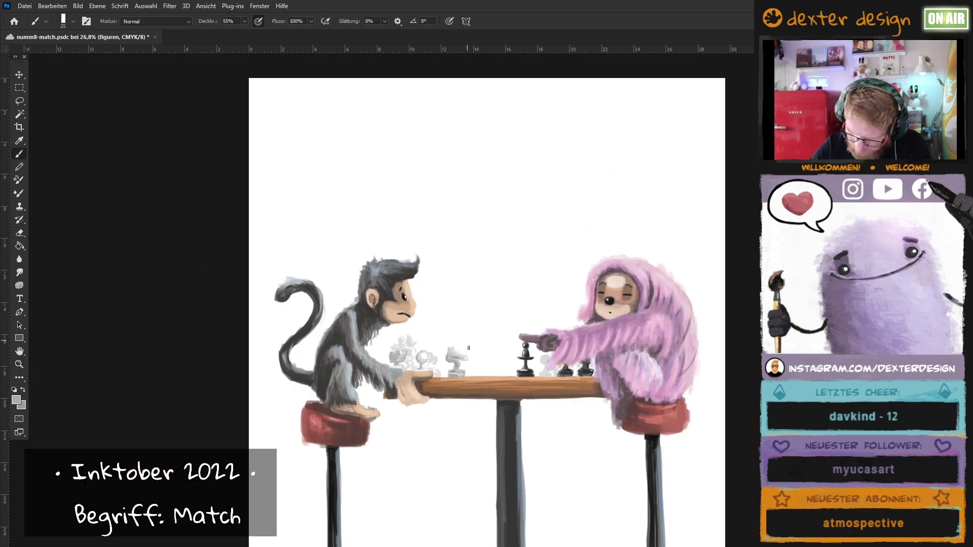
alt+click(394, 356)
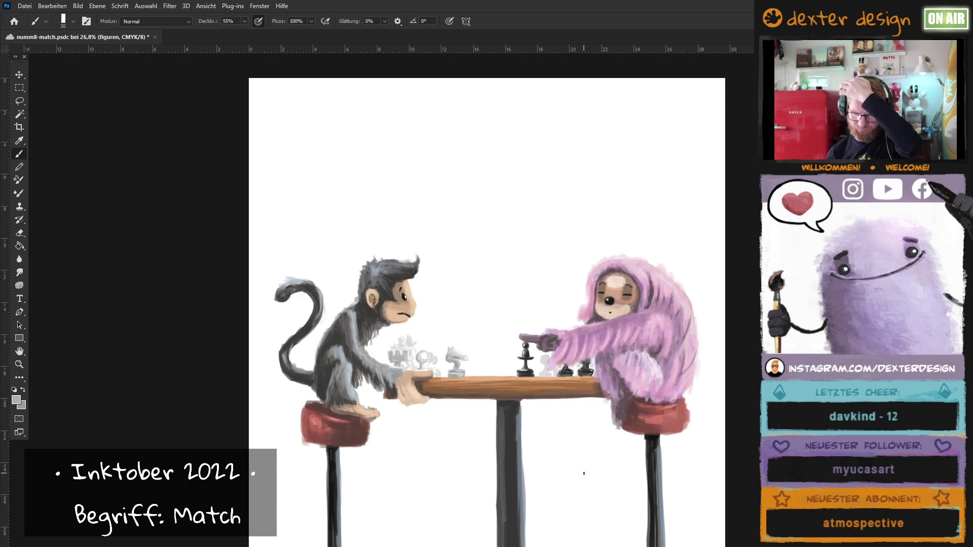
click(25, 5)
key(Escape)
Zoom out, sample the sloth's purple at 35% opacity, and paint darker strokes into its fur.
key(z)
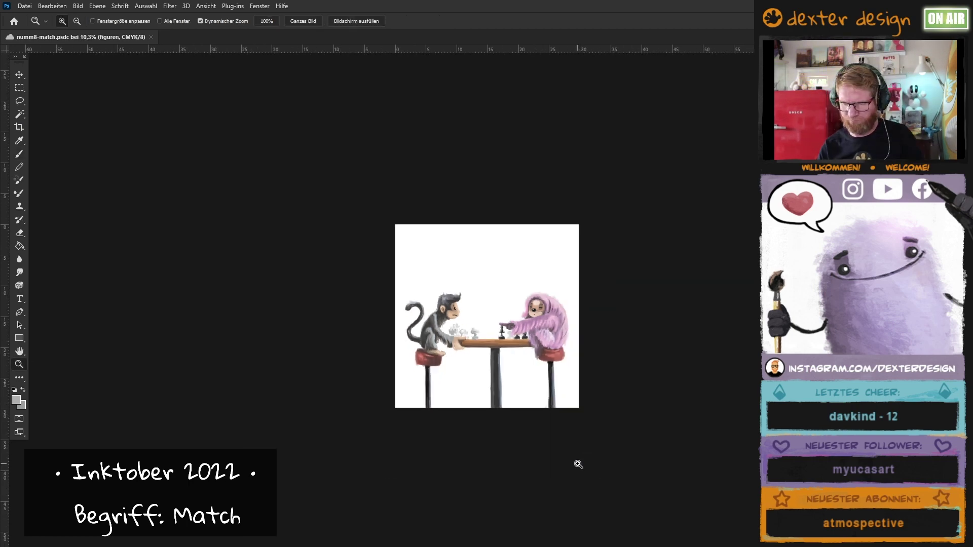
drag(578, 462, 563, 406)
key(b)
click(460, 375)
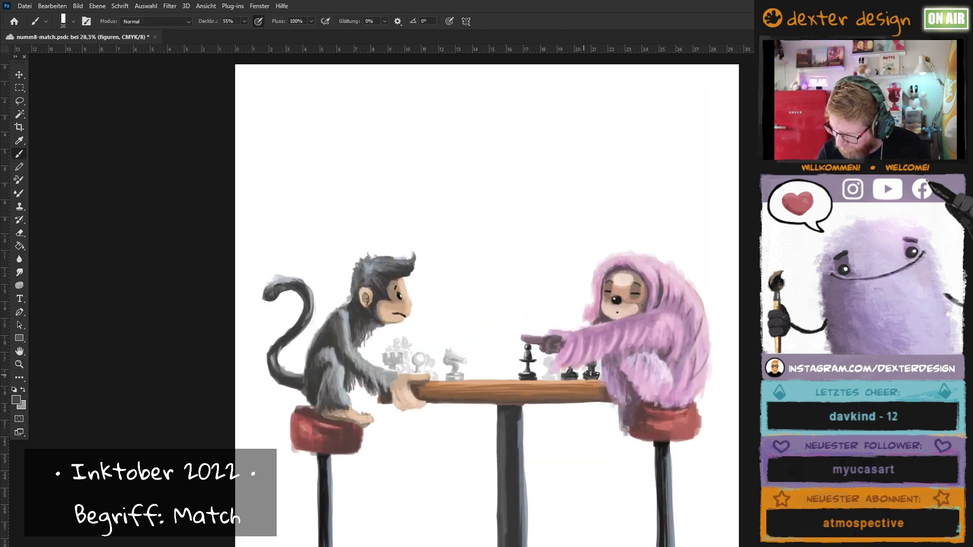
alt+click(581, 361)
key(3)
key(5)
key(])
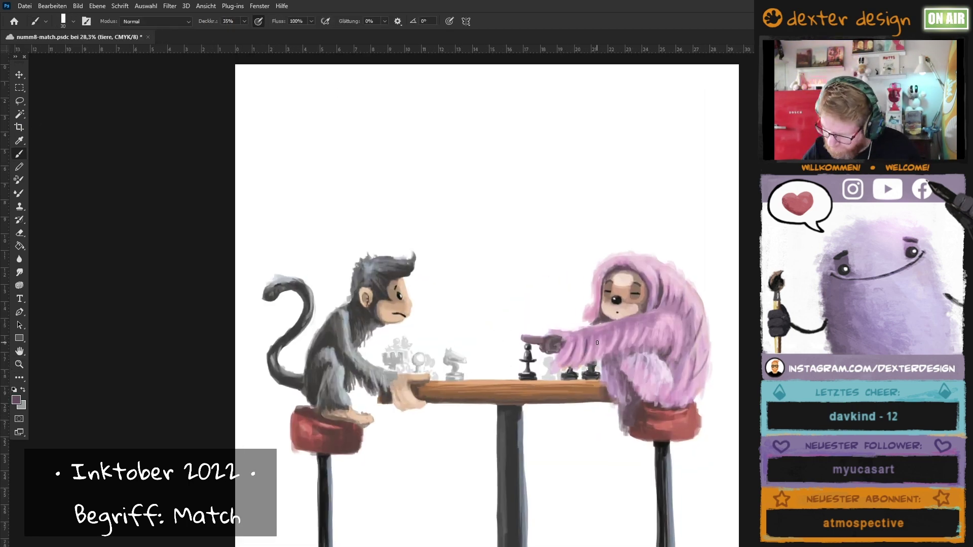
key(bracketleft)
drag(661, 337, 688, 334)
Paint light pink strokes on the sloth's lower fur, then sample another fur tone with a finer brush.
alt+click(620, 408)
key(bracketright)
key(bracketright)
key(bracketright)
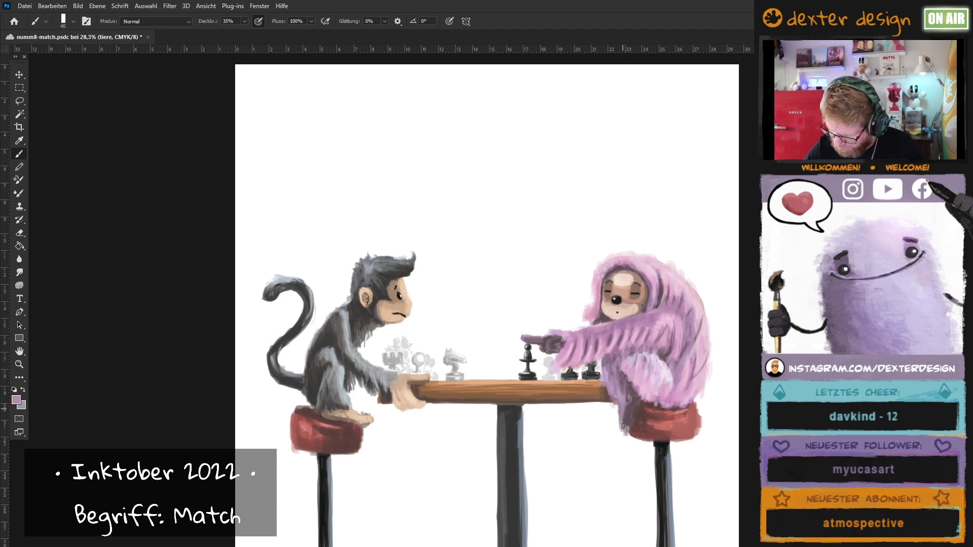
drag(623, 403, 633, 385)
key(bracketleft)
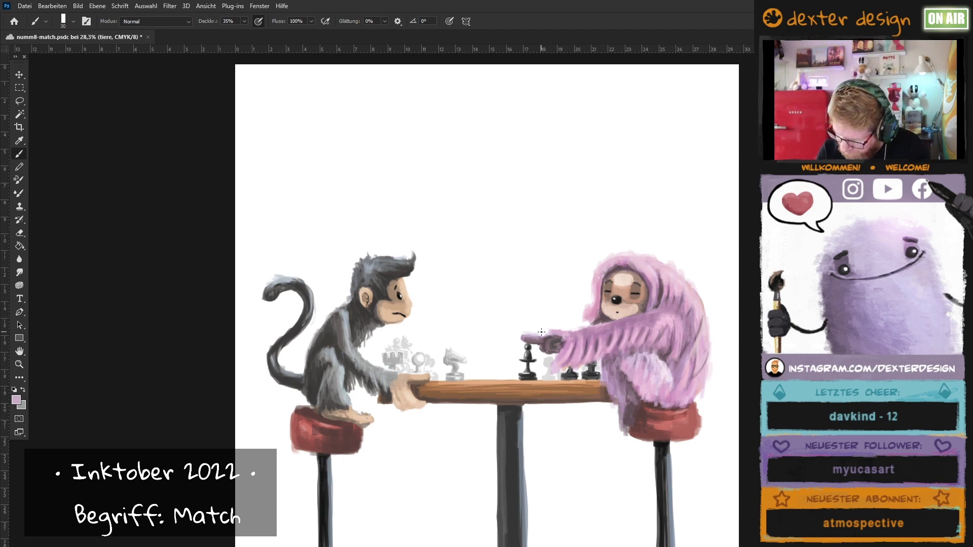
key(bracketleft)
key(bracketleft)
key(bracketleft)
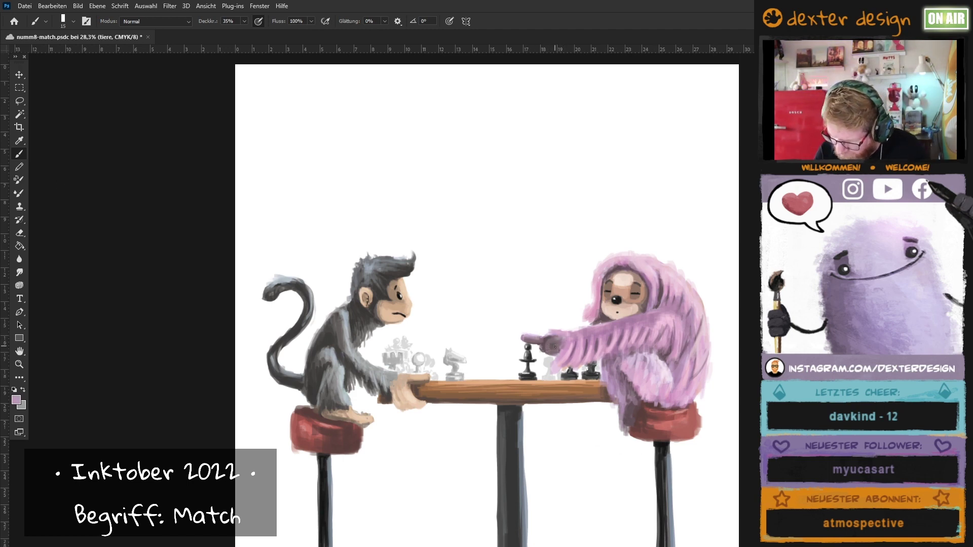
alt+click(567, 343)
key(bracketright)
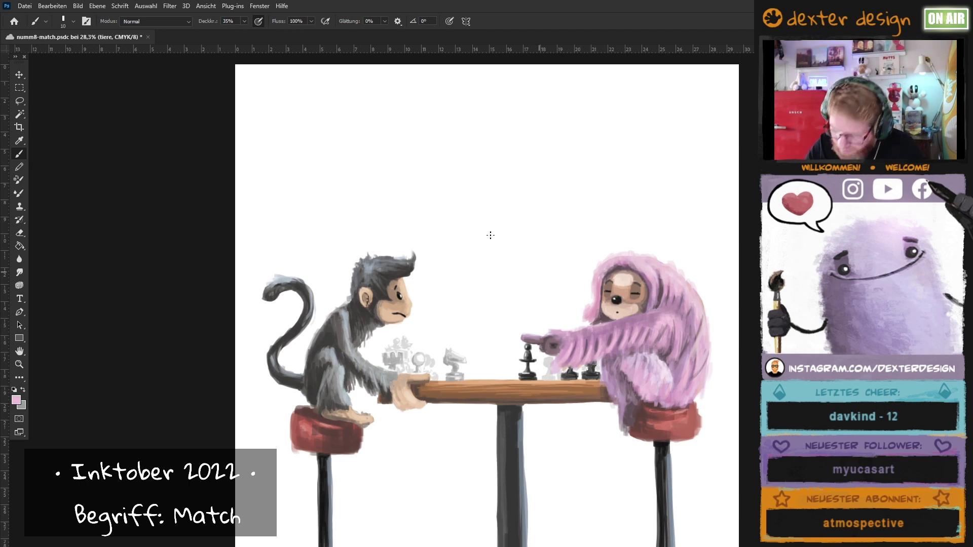
Set brush opacity to 58% and sample darker mauve and lighter pinks from the sloth's fur.
key(bracketright)
key(ctrl+minus)
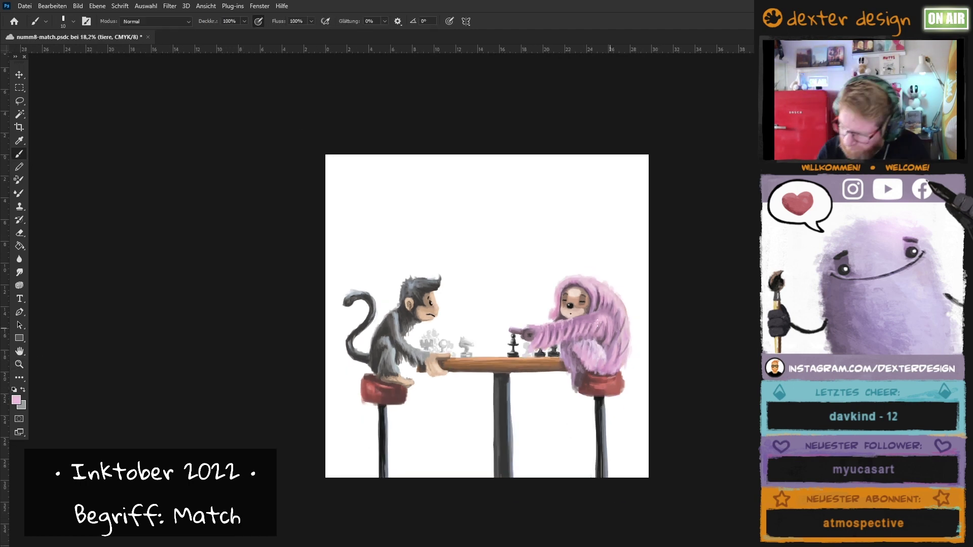
alt+click(598, 319)
key(bracketright)
key(bracketright)
key(bracketright)
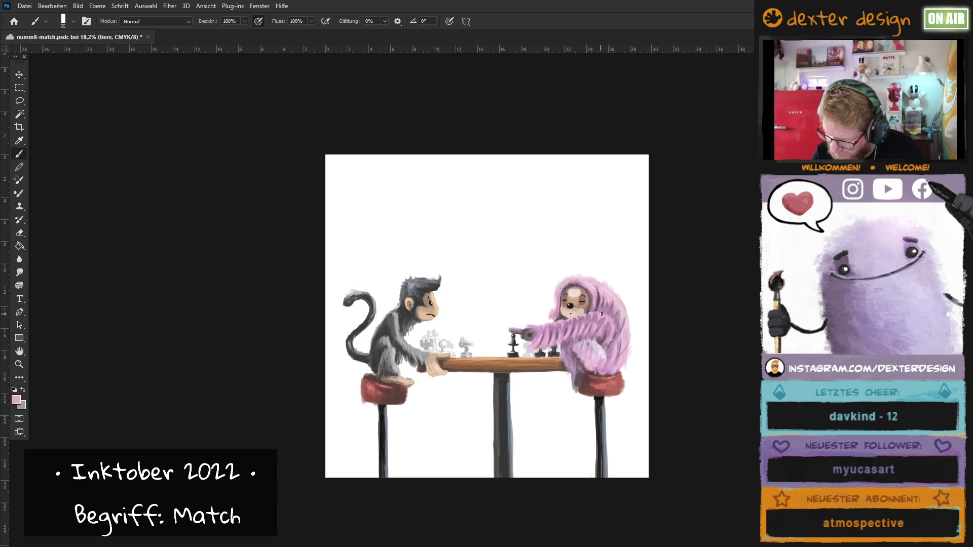
text(58)
alt+click(603, 334)
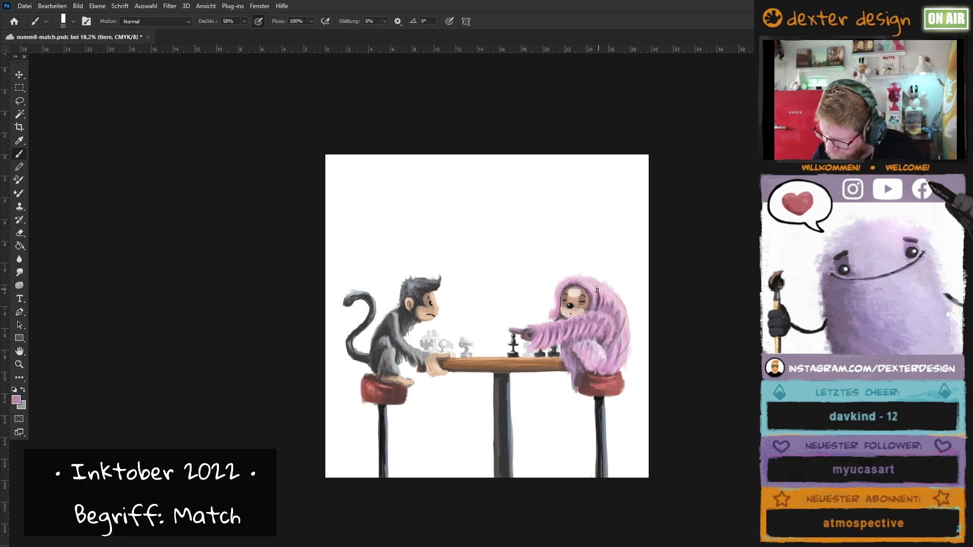
alt+click(614, 331)
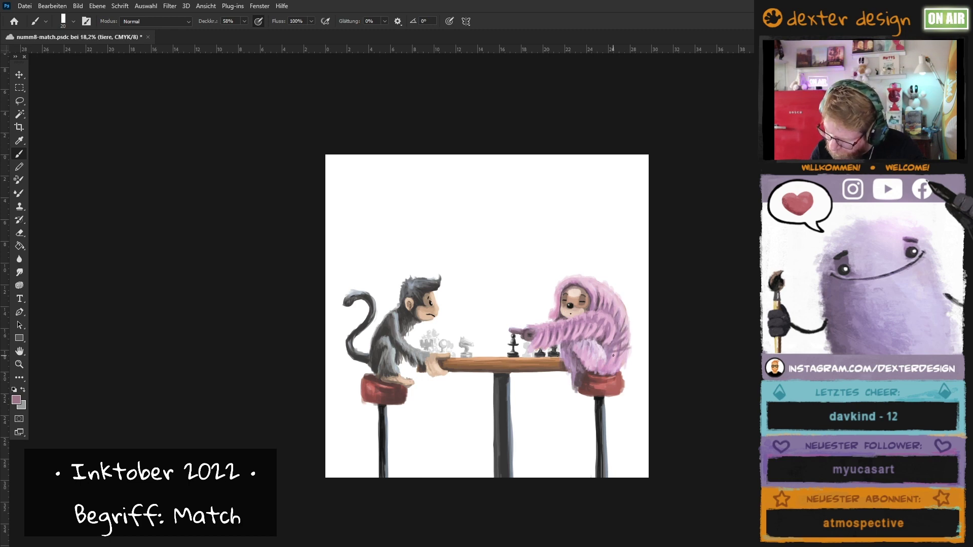
alt+click(623, 344)
key(bracketright)
key(bracketright)
key(bracketright)
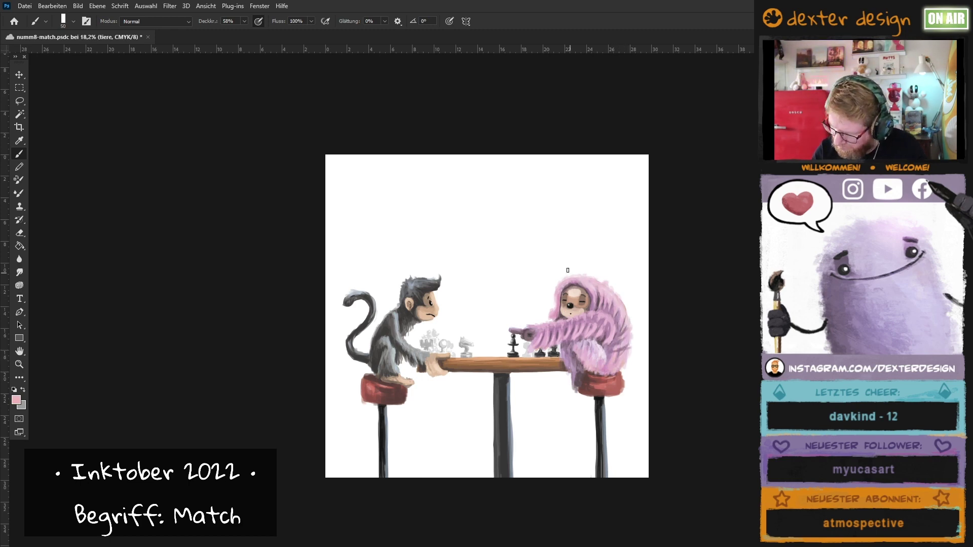
key(bracketleft)
Touch up the sloth's face and arm with sampled light pink, mauve and pinkish-brown.
key(bracketleft)
key(bracketleft)
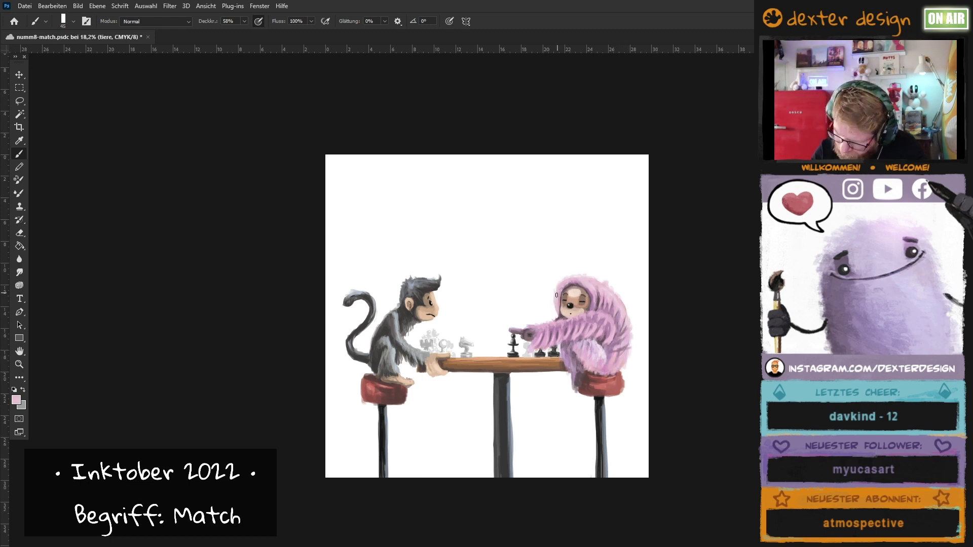
alt+click(577, 311)
key(bracketleft)
key(bracketleft)
alt+click(573, 317)
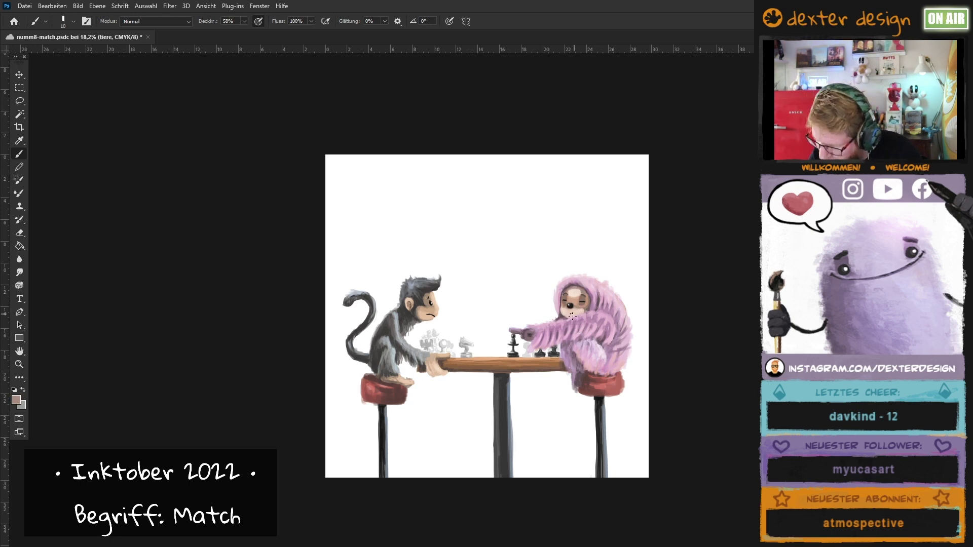
key(bracketright)
key(bracketright)
alt+click(587, 307)
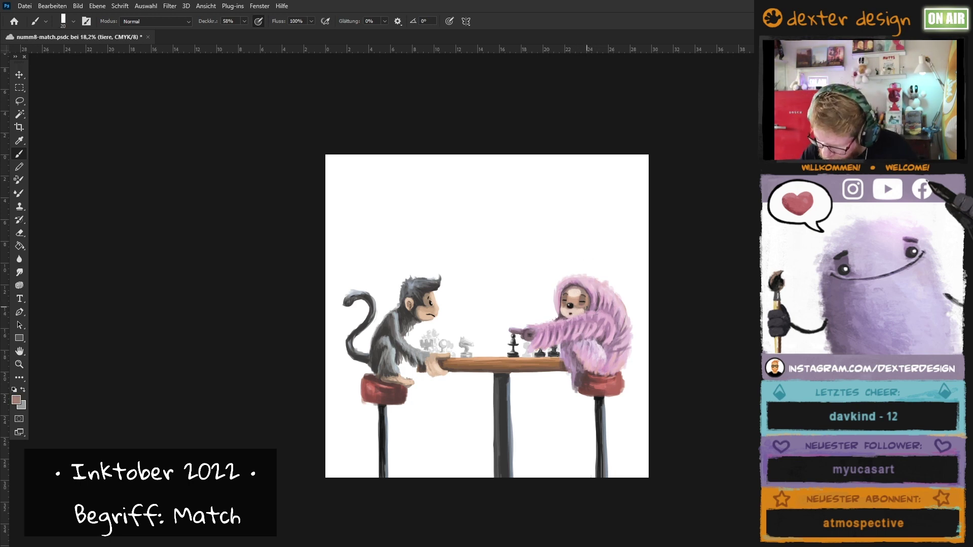
key(bracketleft)
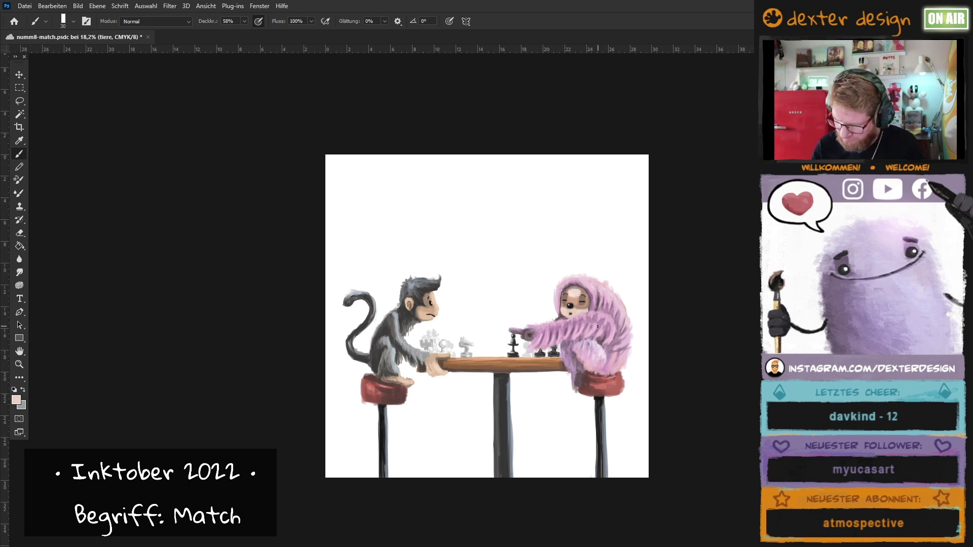
alt+click(555, 324)
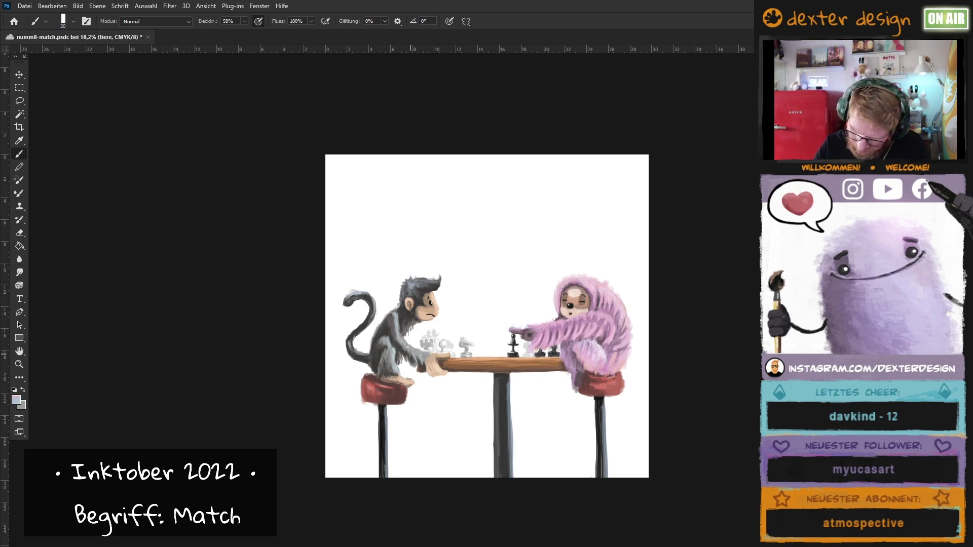
Sample the monkey's blue-grey head and beige face tones at 38% opacity for facial touch-ups.
alt+click(411, 276)
alt+click(436, 310)
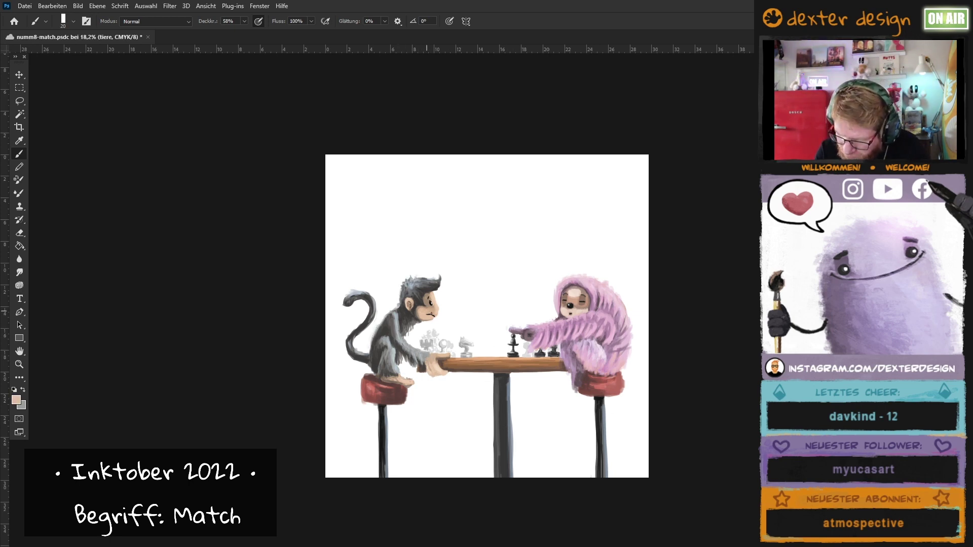
alt+click(435, 318)
key(3)
key(8)
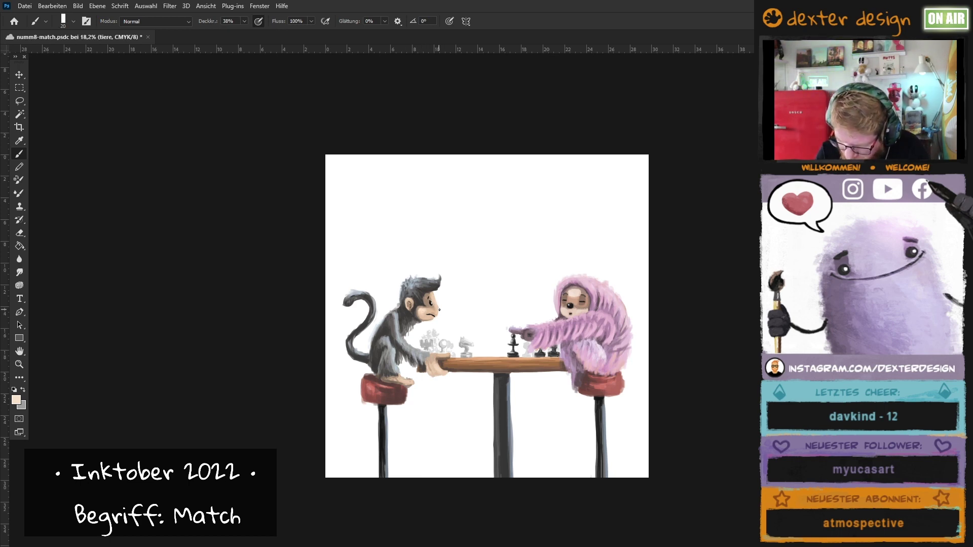
alt+click(425, 317)
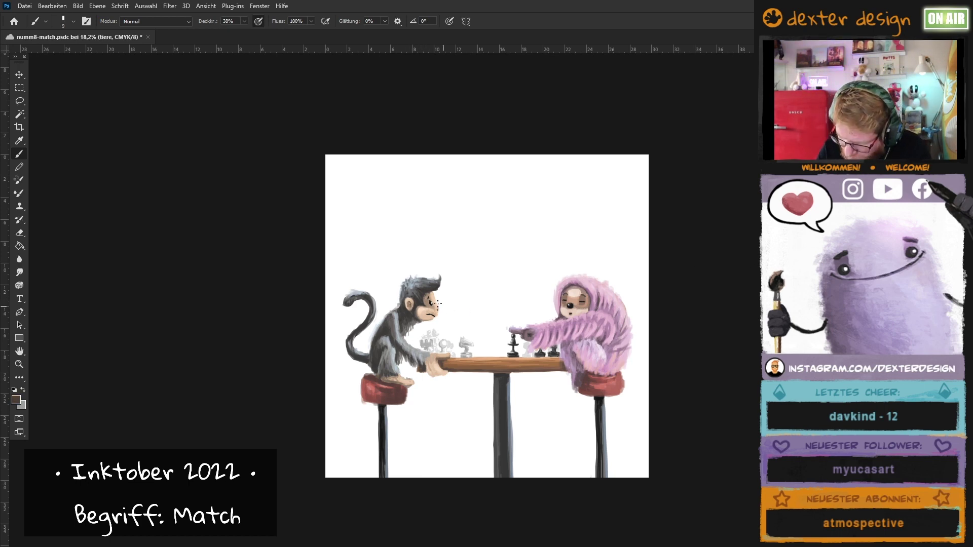
alt+click(426, 326)
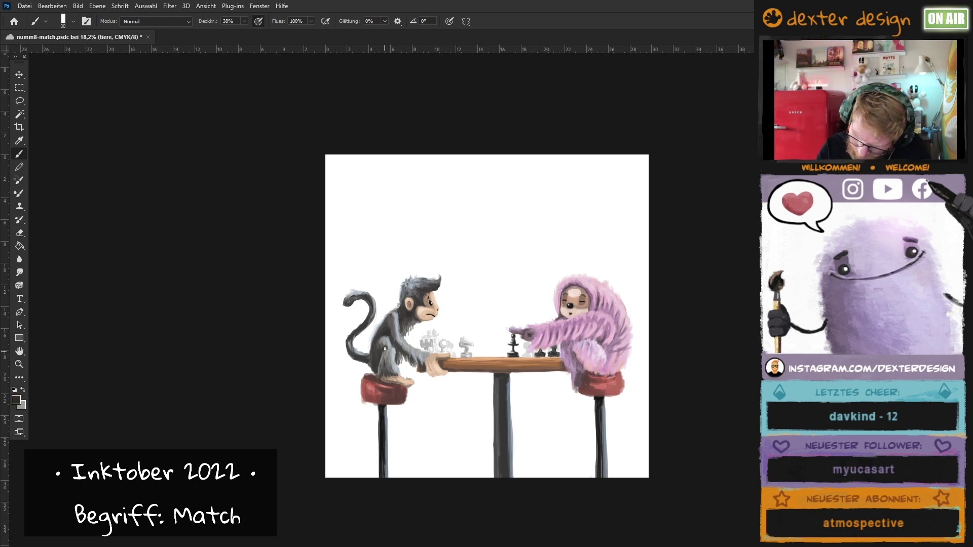
key(bracketleft)
key(bracketright)
key(bracketright)
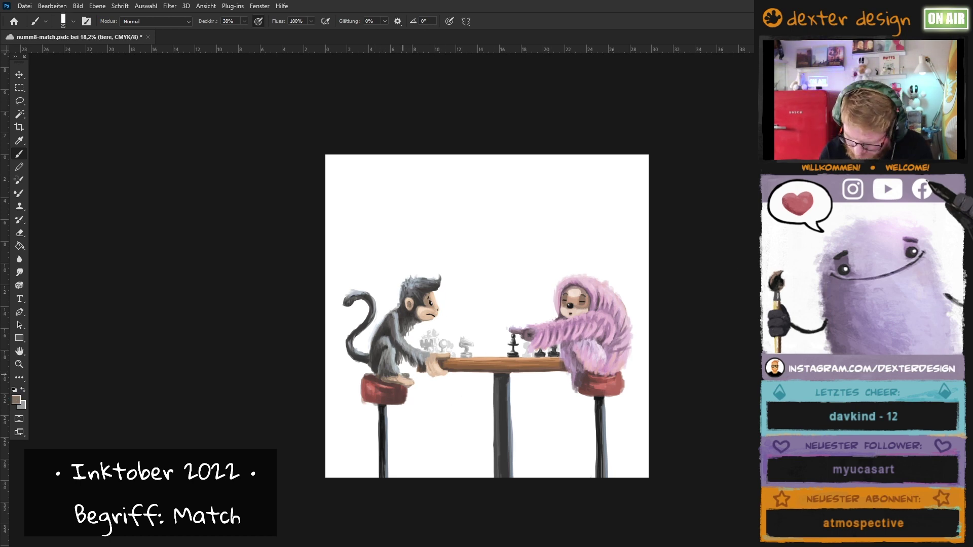
Paint a small dark stroke on the monkey's arm at near-full opacity, then sample its light grey.
alt+click(388, 379)
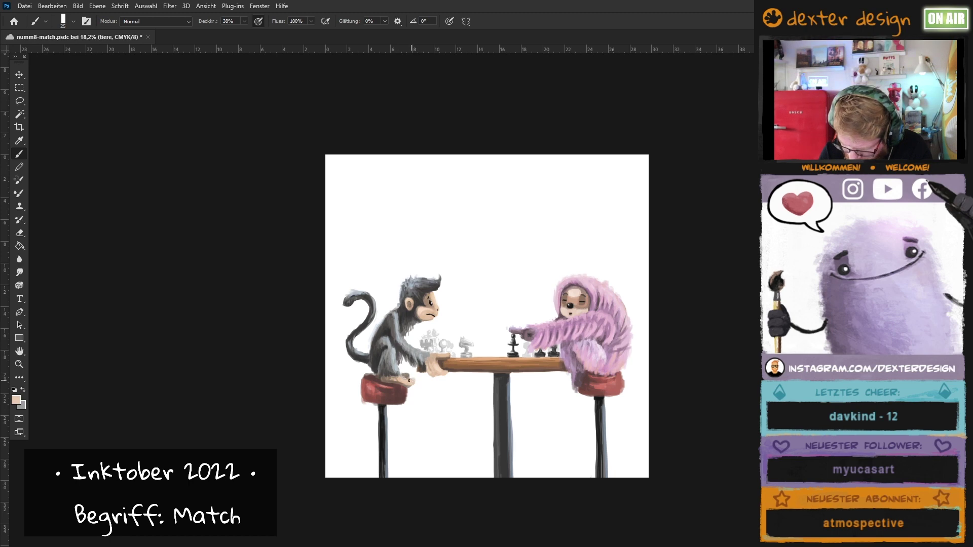
key(9)
key(9)
key(bracketleft)
drag(408, 334, 410, 344)
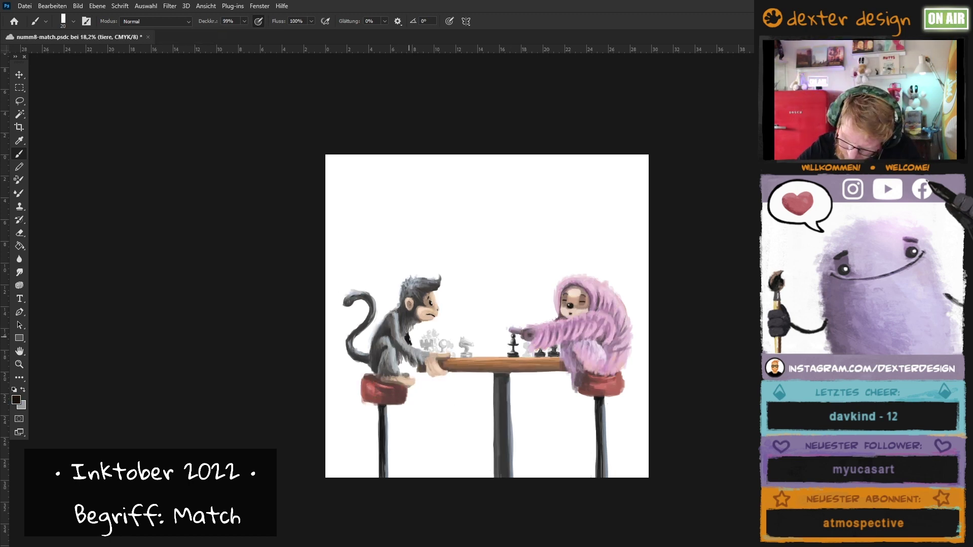
alt+click(408, 360)
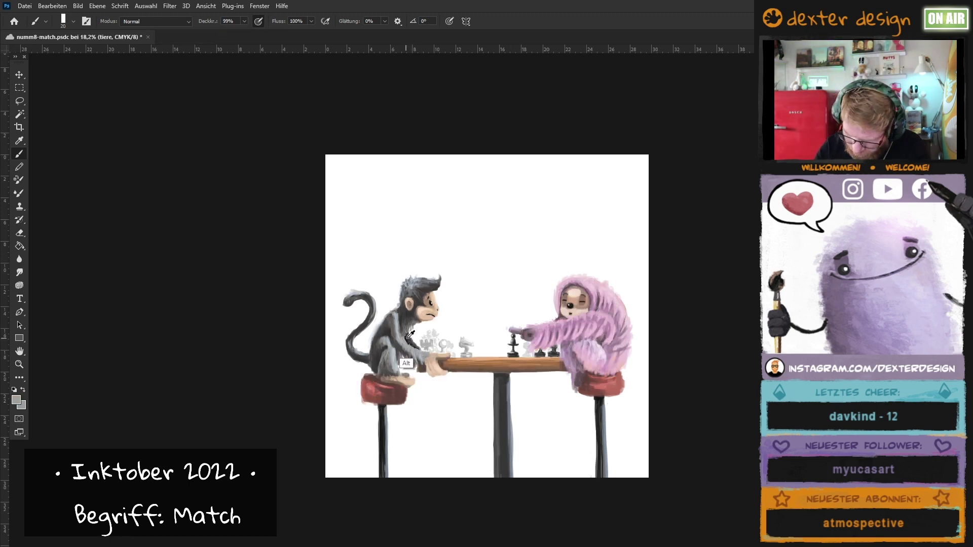
key(bracketleft)
Sample mauve pink from the sloth's fur and zoom in on the sloth.
alt+click(603, 345)
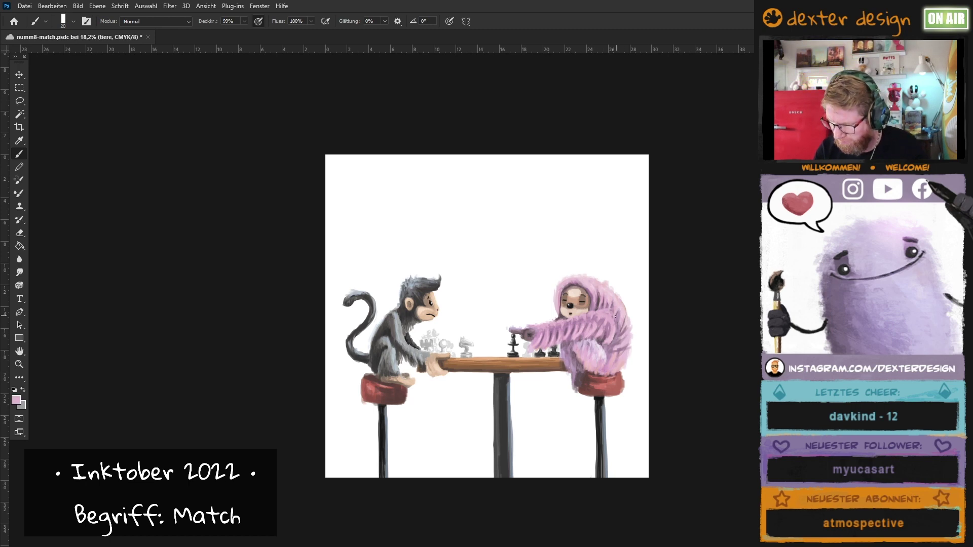
alt+click(603, 317)
key(bracketright)
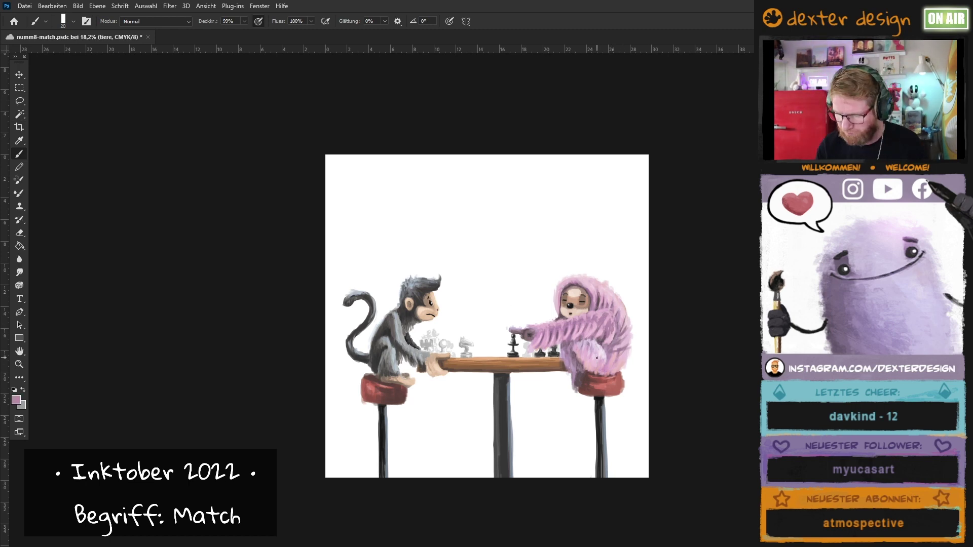
key(bracketleft)
key(bracketleft)
scroll(577, 284, up, 2)
key(bracketright)
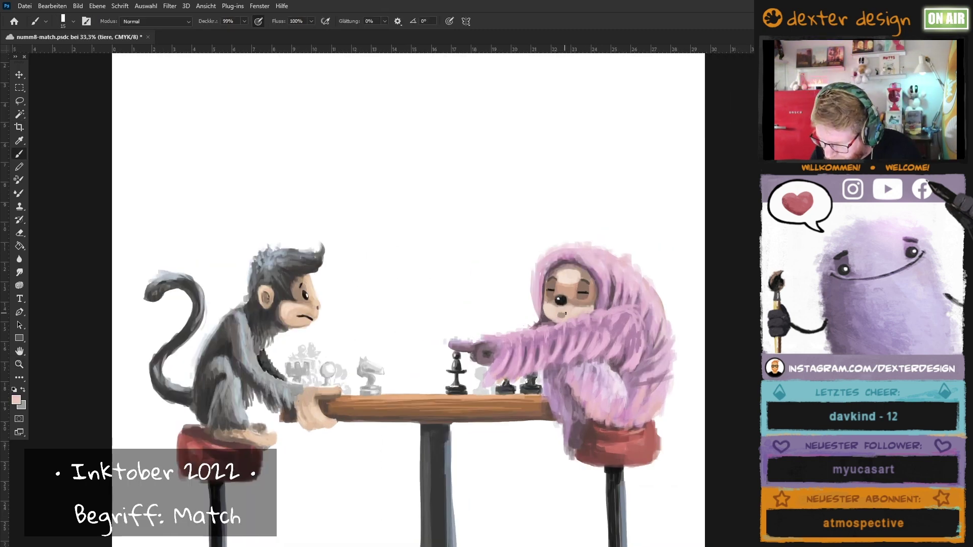
Deepen the sloth's eyelids with near-black and light face tones, then zoom out to the whole picture.
alt+click(560, 315)
key(bracketright)
key(bracketright)
key(bracketright)
alt+click(586, 281)
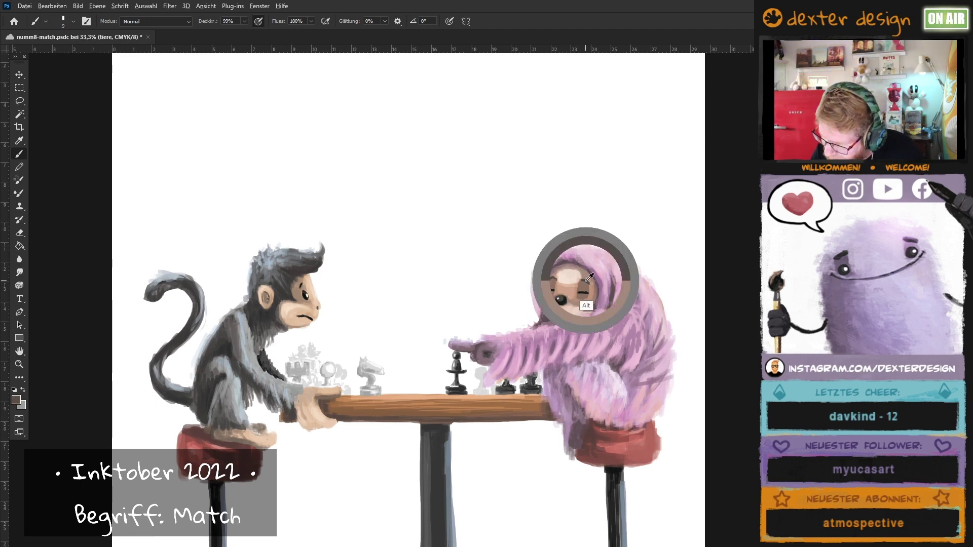
key(bracketleft)
alt+click(547, 289)
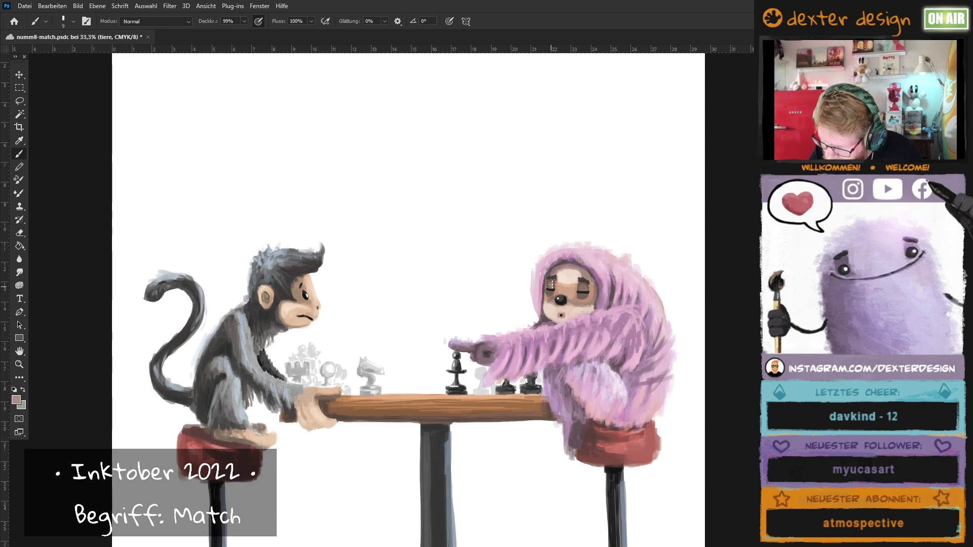
key(z)
drag(587, 310, 549, 401)
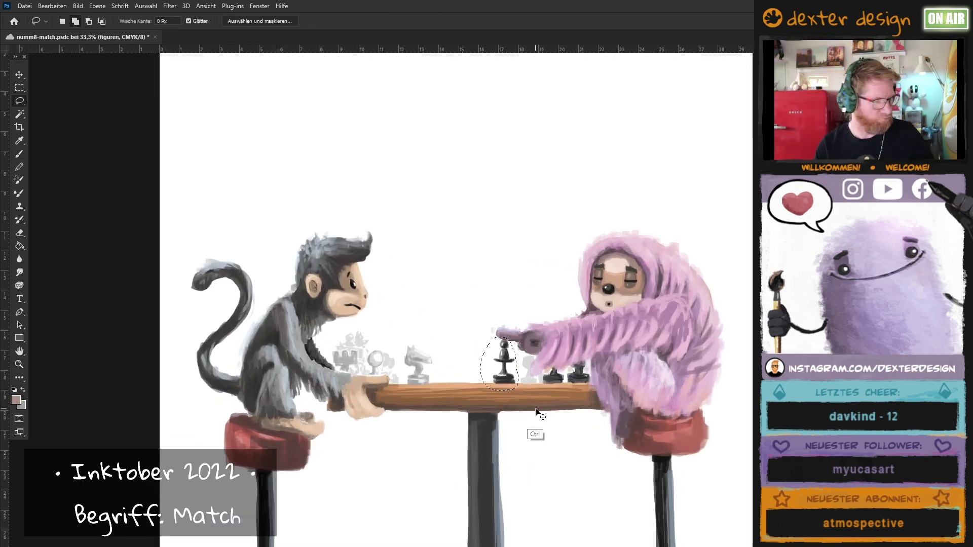
Tilt the selected pawn slightly with Free Transform and clear the selection.
key(ctrl+t)
drag(522, 331, 516, 334)
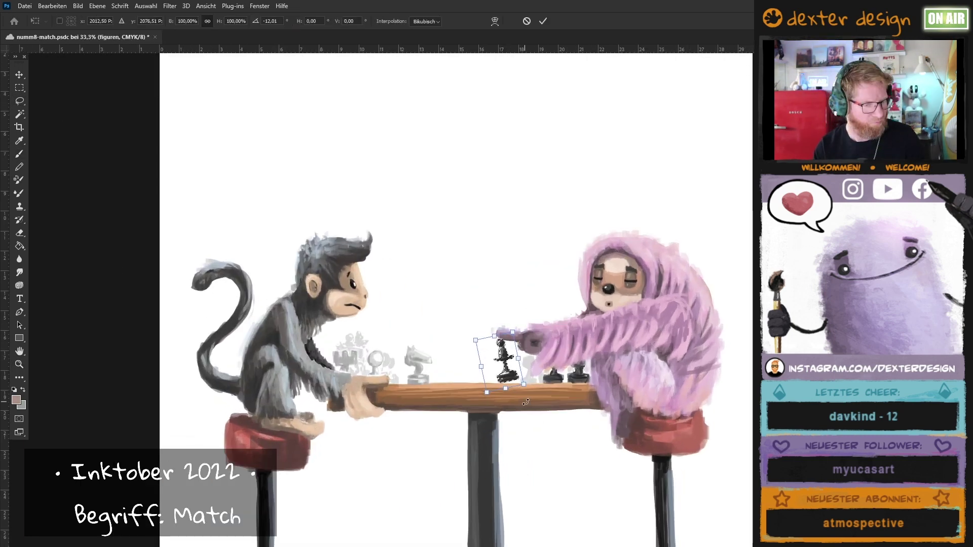
key(Return)
key(ctrl+d)
key(b)
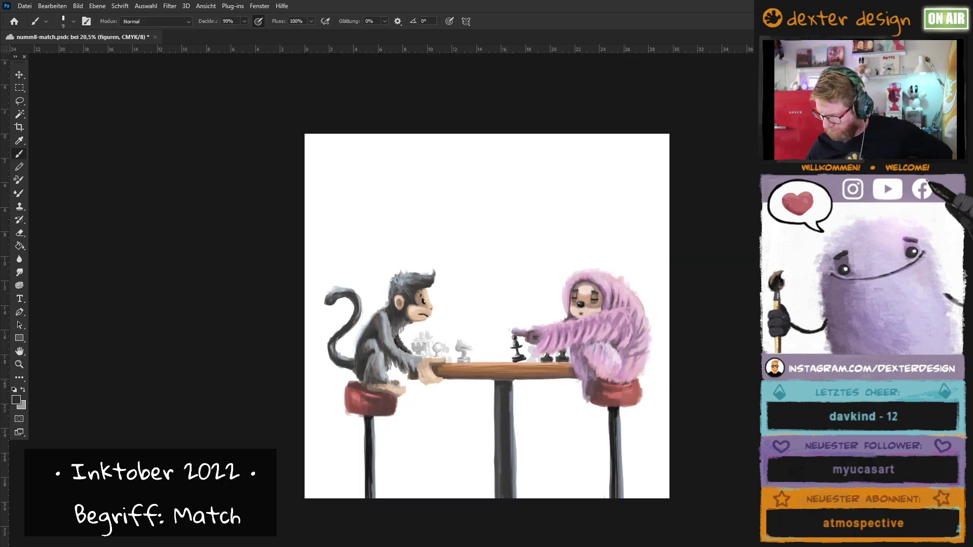
Paint out the pink drip under the right stool in white and paint the sloth's foot with dark claws.
key(bracketright)
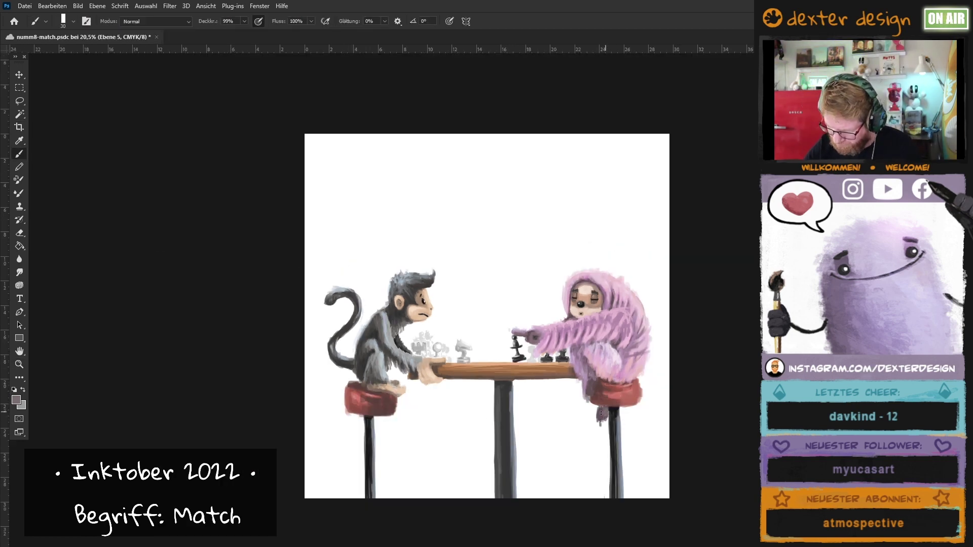
alt+click(605, 425)
mouse_move(601, 429)
mouse_down()
mouse_move(598, 416)
mouse_move(606, 428)
mouse_up()
alt+click(586, 398)
key(bracketleft)
alt+click(596, 413)
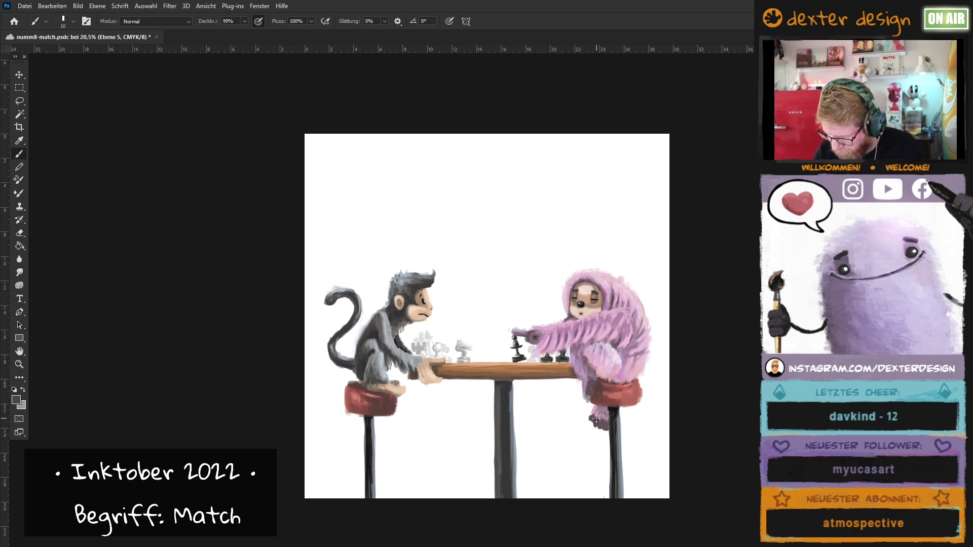
key(bracketright)
key(bracketright)
key(bracketright)
key(bracketleft)
key(bracketleft)
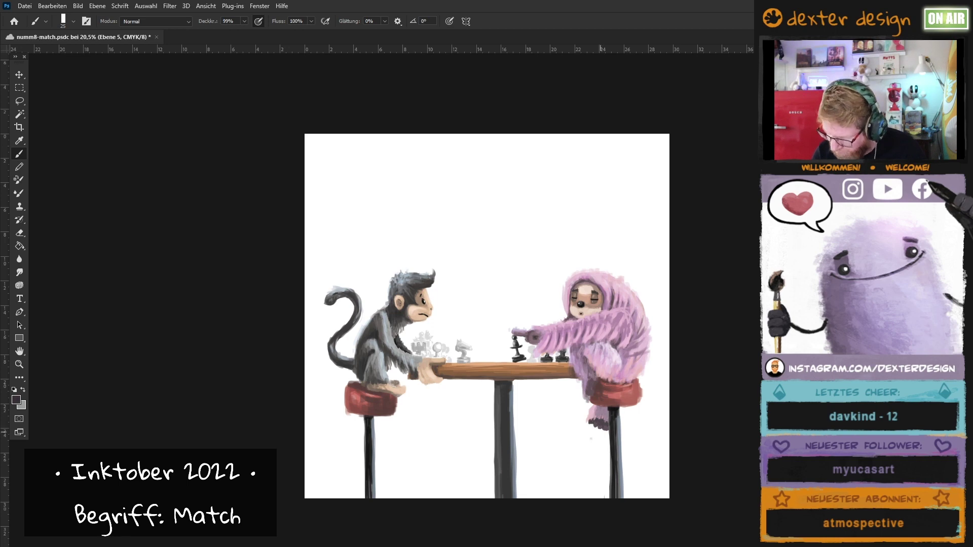
drag(597, 420, 606, 425)
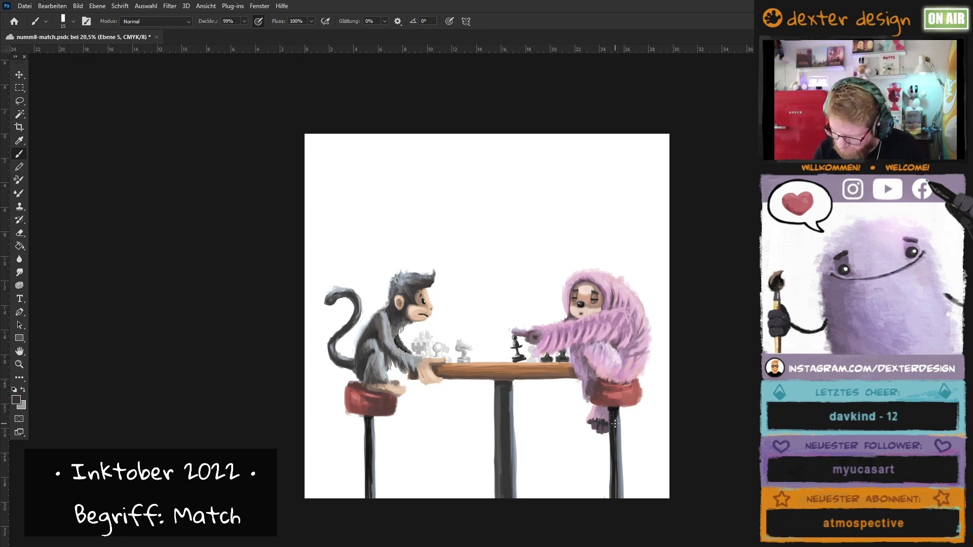
Sample pink from the sloth while switching between the figuren and Ebene 5 layers.
key(alt+bracketleft)
alt+click(600, 401)
key(bracketright)
key(bracketright)
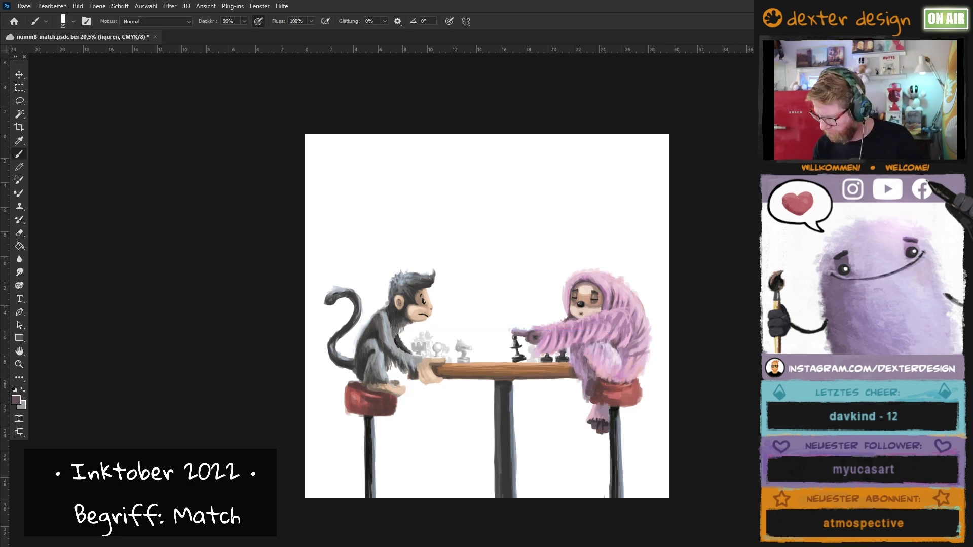
key(alt+bracketright)
key(bracketleft)
Sample colours from the chess pieces and sloth's hand, with a larger brush at full opacity.
alt+click(605, 450)
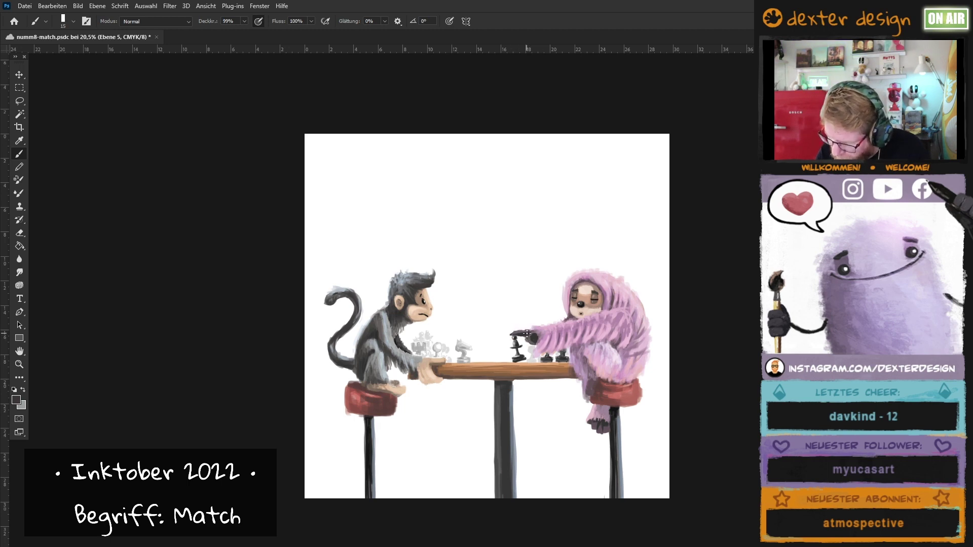
alt+click(513, 334)
alt+click(522, 360)
alt+click(532, 338)
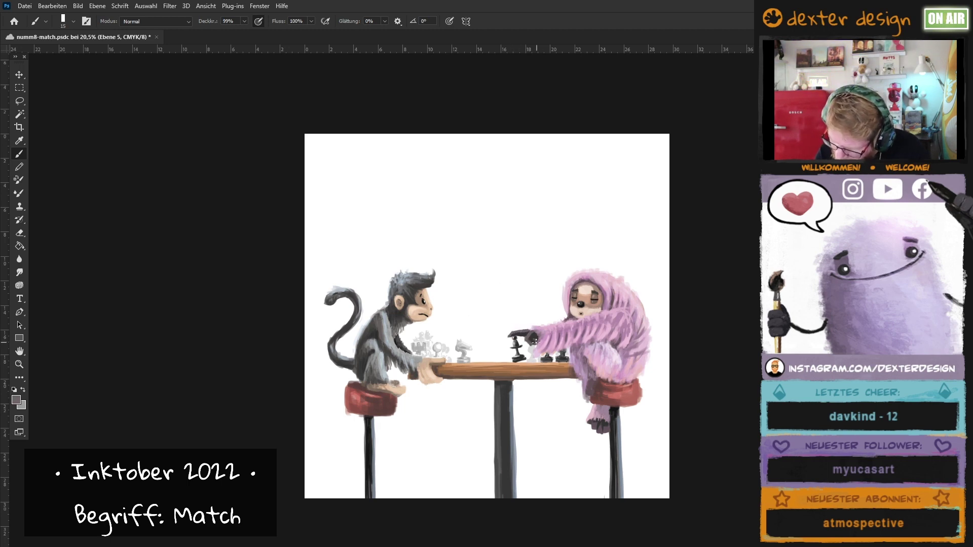
key(bracketright)
key(0)
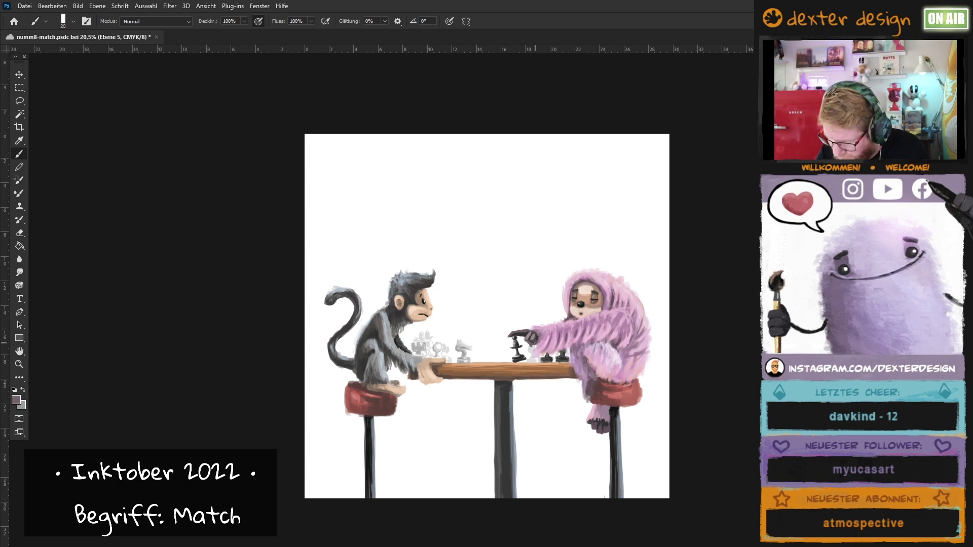
Brush light pink highlights across the sloth's arm fur at 49% opacity.
alt+click(521, 332)
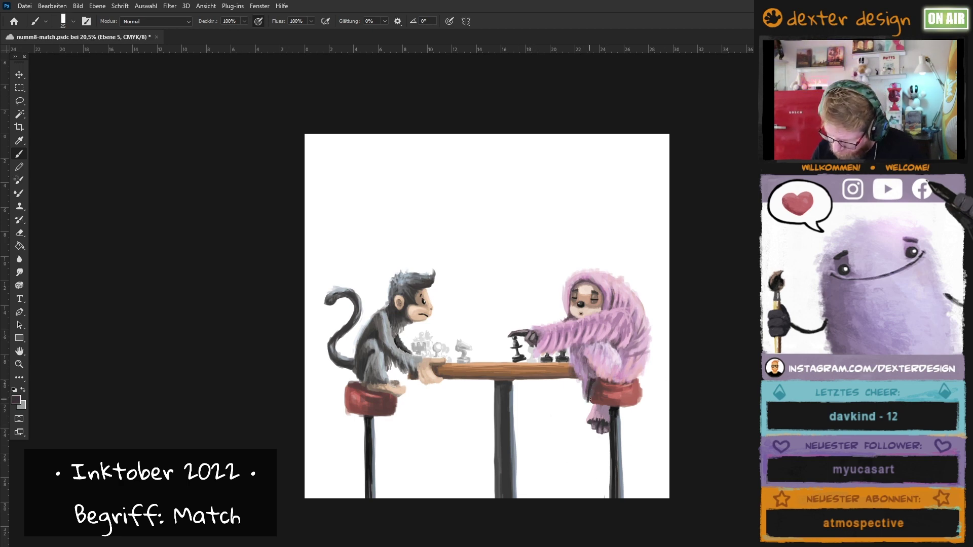
key(bracketright)
key(bracketright)
key(bracketright)
alt+click(586, 350)
alt+click(622, 367)
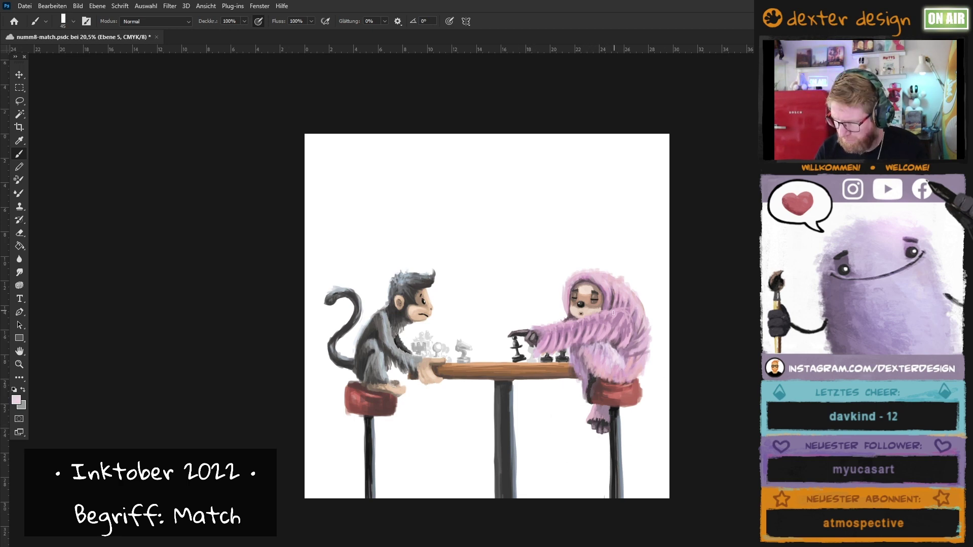
key(bracketright)
key(4)
key(9)
drag(566, 326, 629, 327)
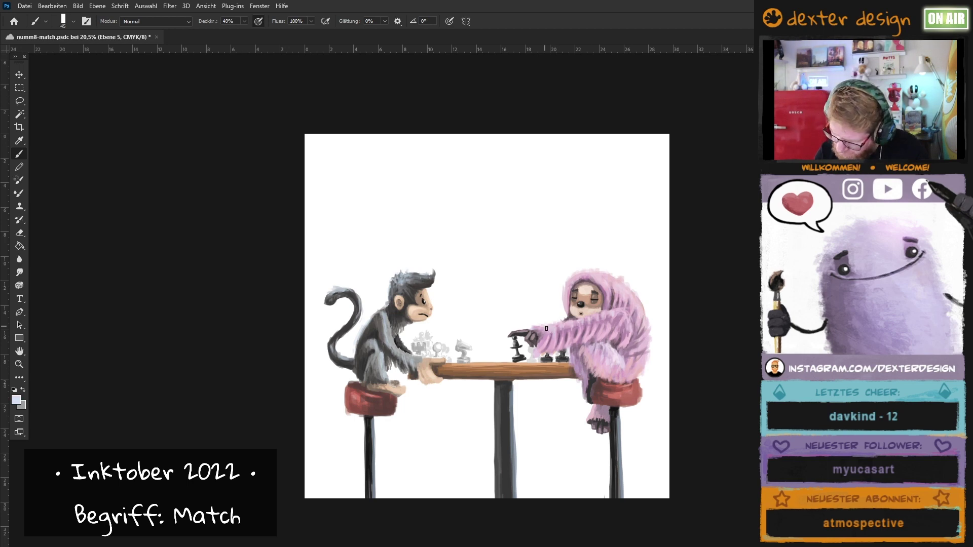
Sample the sloth's pink fur and the stool's salmon red, restoring full brush opacity.
key(bracketleft)
alt+click(596, 277)
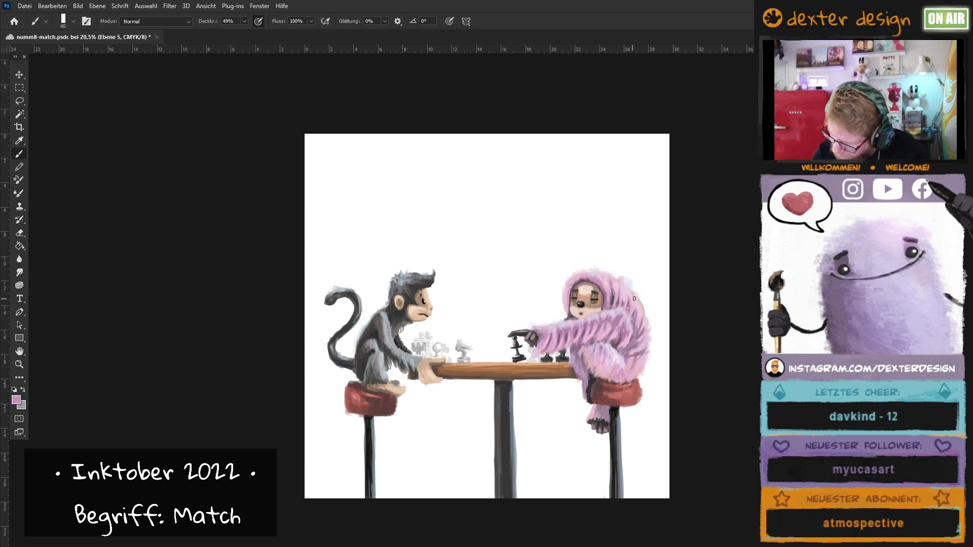
alt+click(623, 387)
key(bracketright)
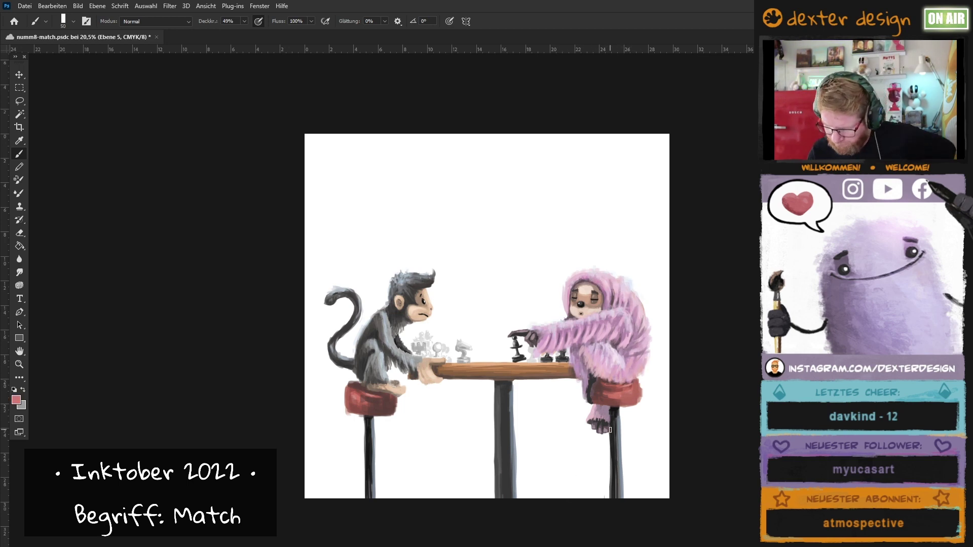
key(0)
Sample background white, the leg's darker mauve and the table-edge colour, resizing the brush.
alt+click(606, 456)
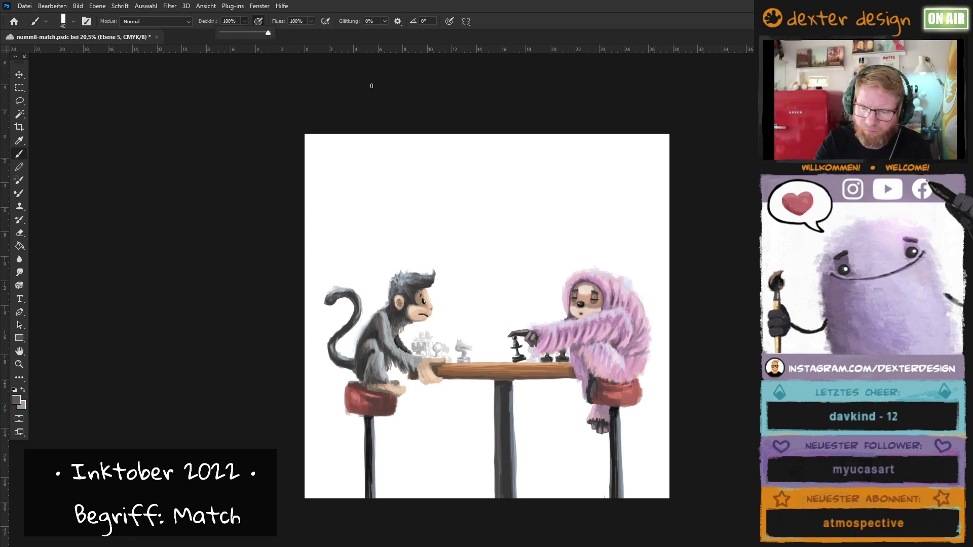
key(bracketleft)
key(bracketleft)
key(bracketleft)
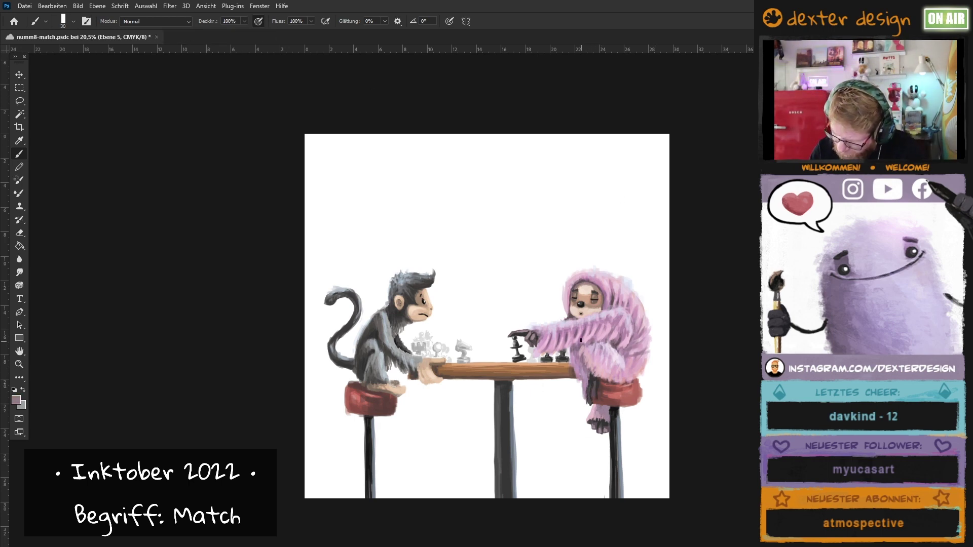
alt+click(585, 391)
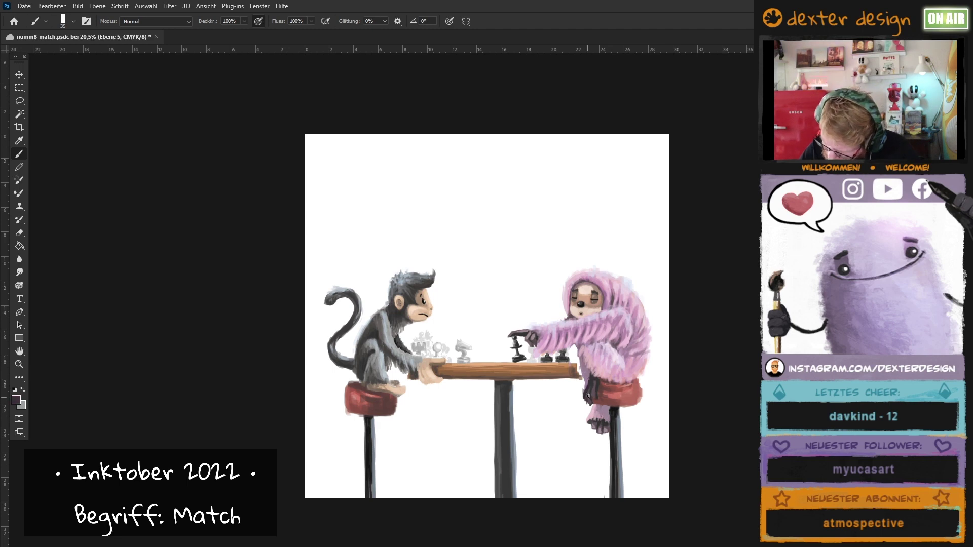
ctrl+click(583, 374)
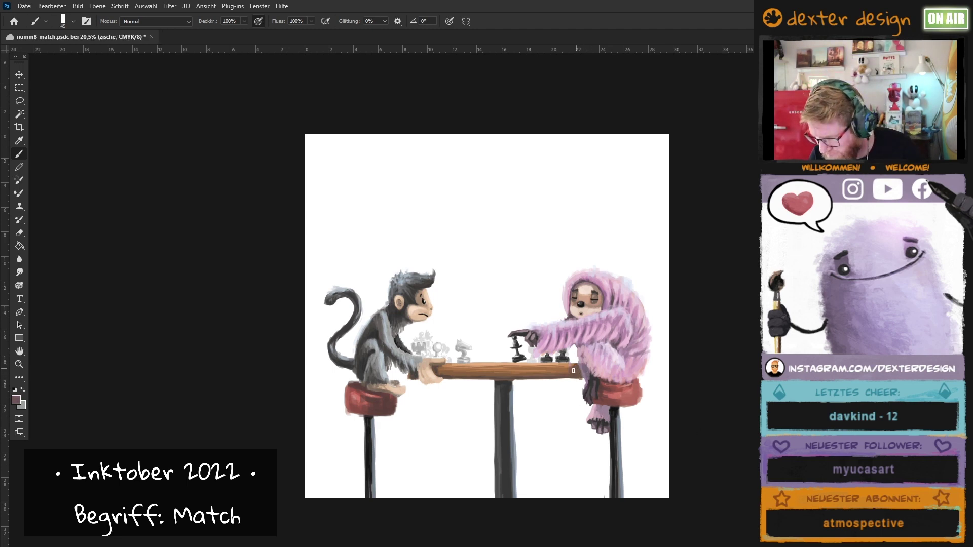
key(bracketright)
key(bracketright)
key(bracketright)
Shift the black chess pieces slightly on the board and zoom in on the figures.
key(v)
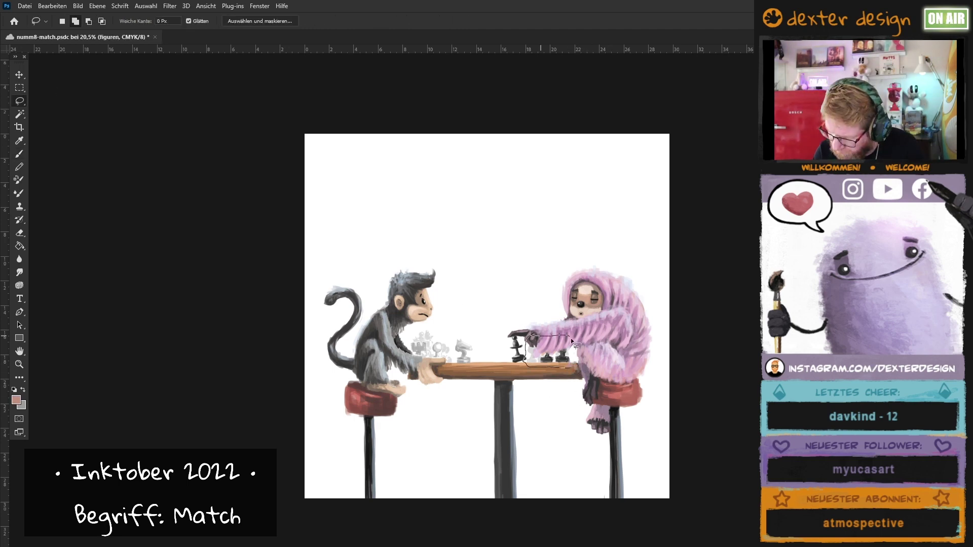
ctrl+click(571, 338)
key(ctrl+plus)
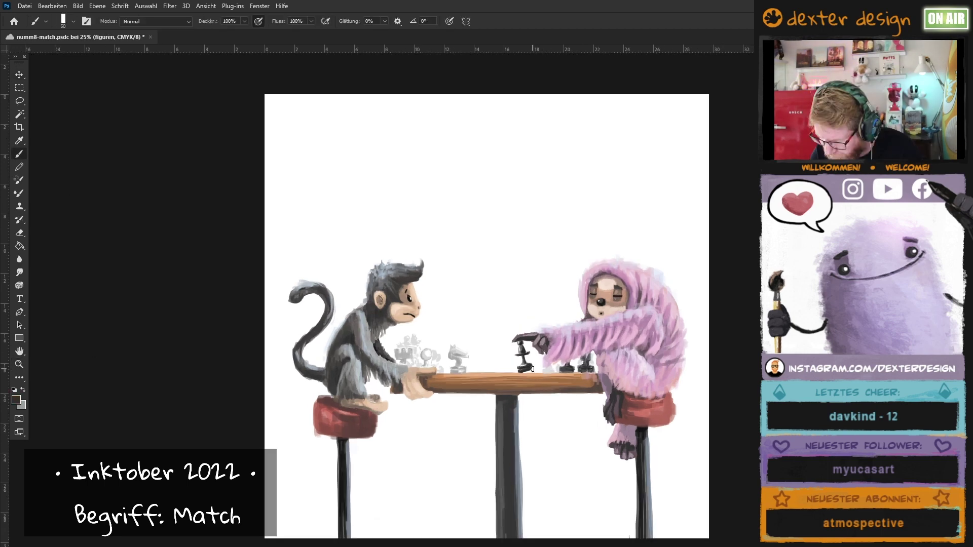
Darken the monkey's ear, face and head fur with a 63% opacity brush.
ctrl+click(399, 307)
key(b)
key(6)
key(3)
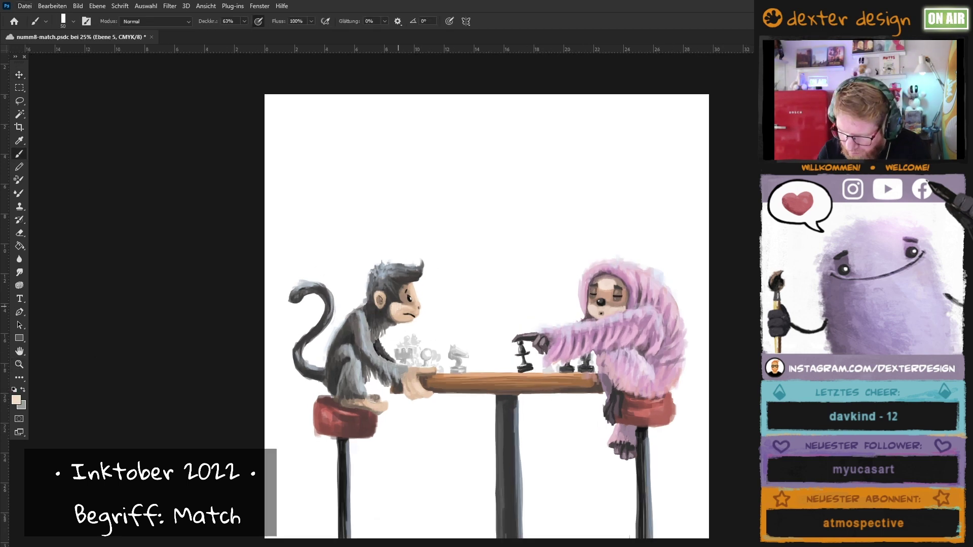
key([)
key([)
key([)
mouse_move(395, 299)
mouse_down()
mouse_move(403, 282)
mouse_move(375, 320)
mouse_move(400, 274)
mouse_up()
key(])
key(])
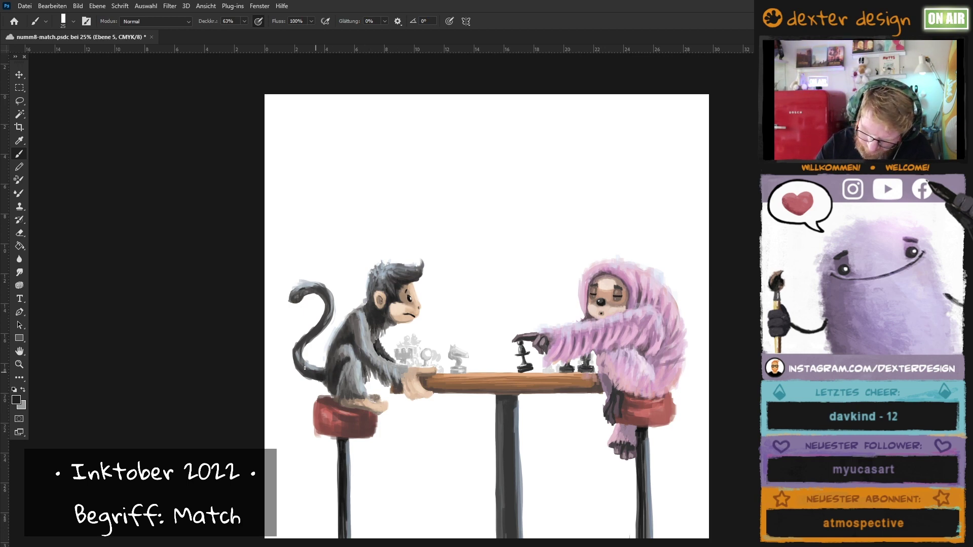
Sample grey from the monkey's fur and zoom out to show the dexter design logo.
alt+click(320, 377)
key(z)
key(ctrl+minus)
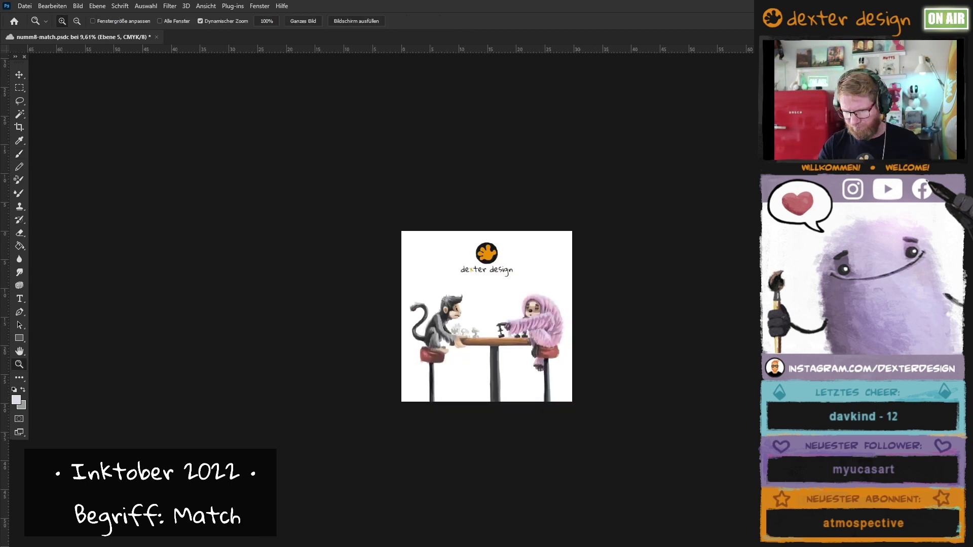
key(ctrl+plus)
key(b)
alt+click(626, 453)
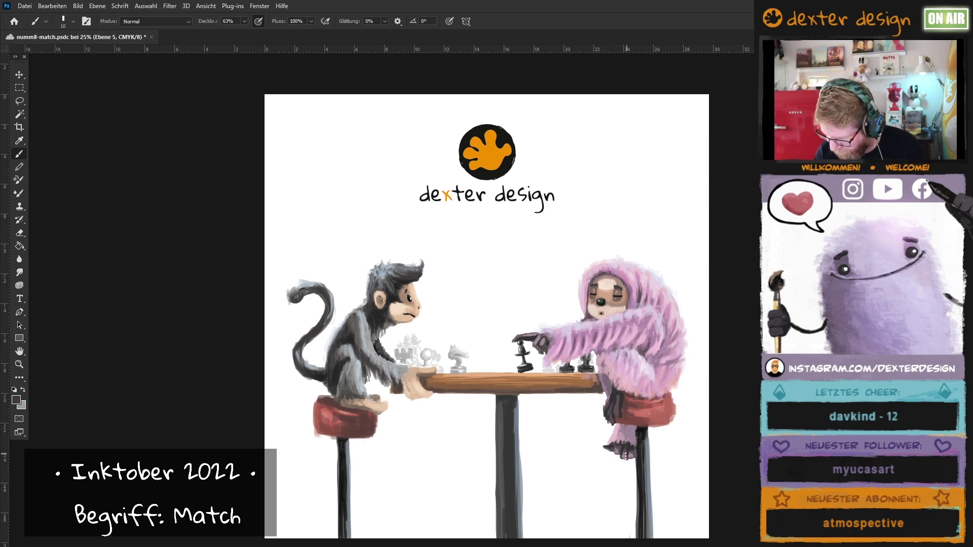
key(ctrl+minus)
key(l)
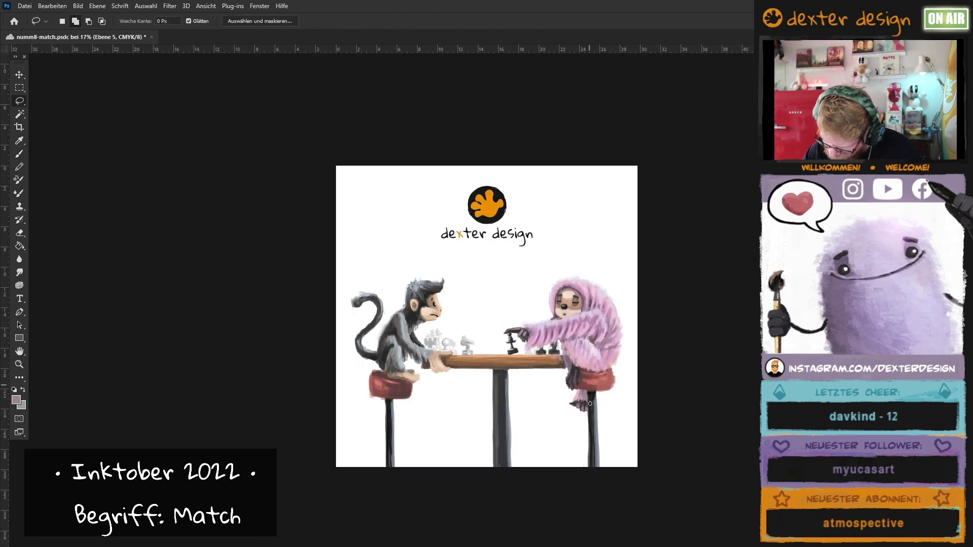
alt+scroll(591, 355, up, 2)
key(b)
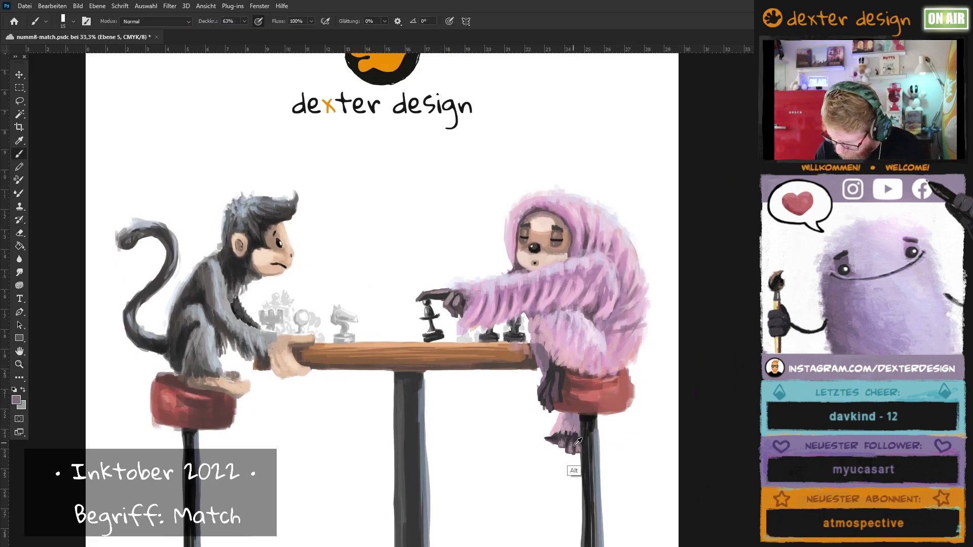
alt+click(575, 446)
key(bracketright)
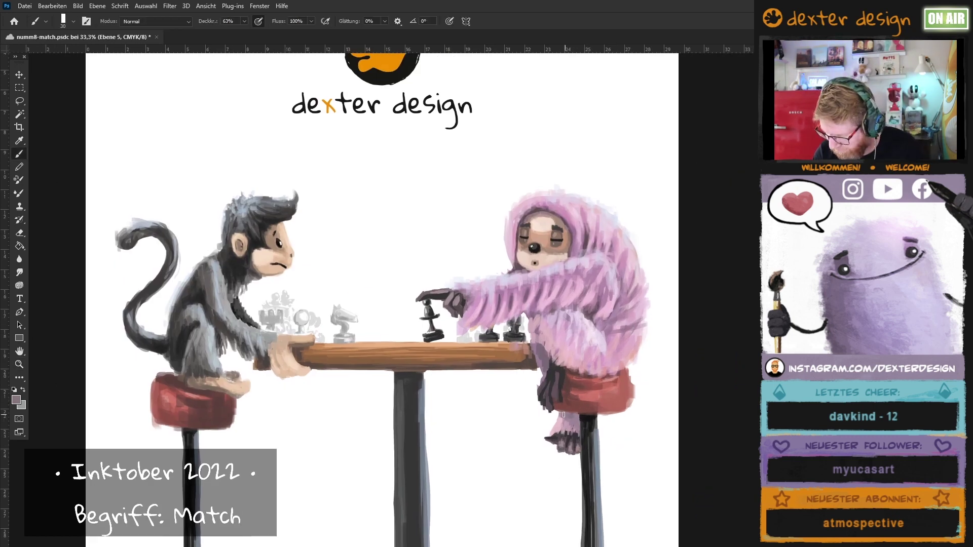
alt+click(575, 415)
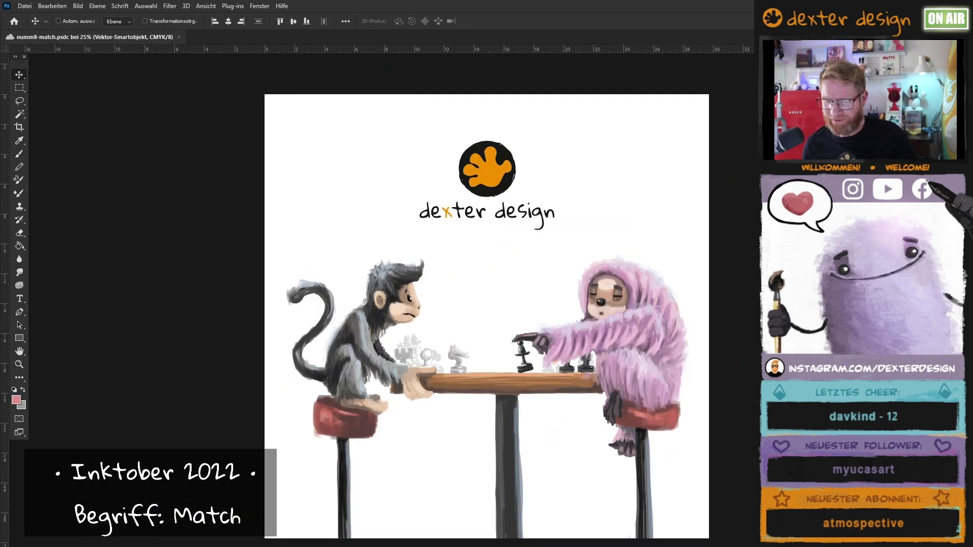